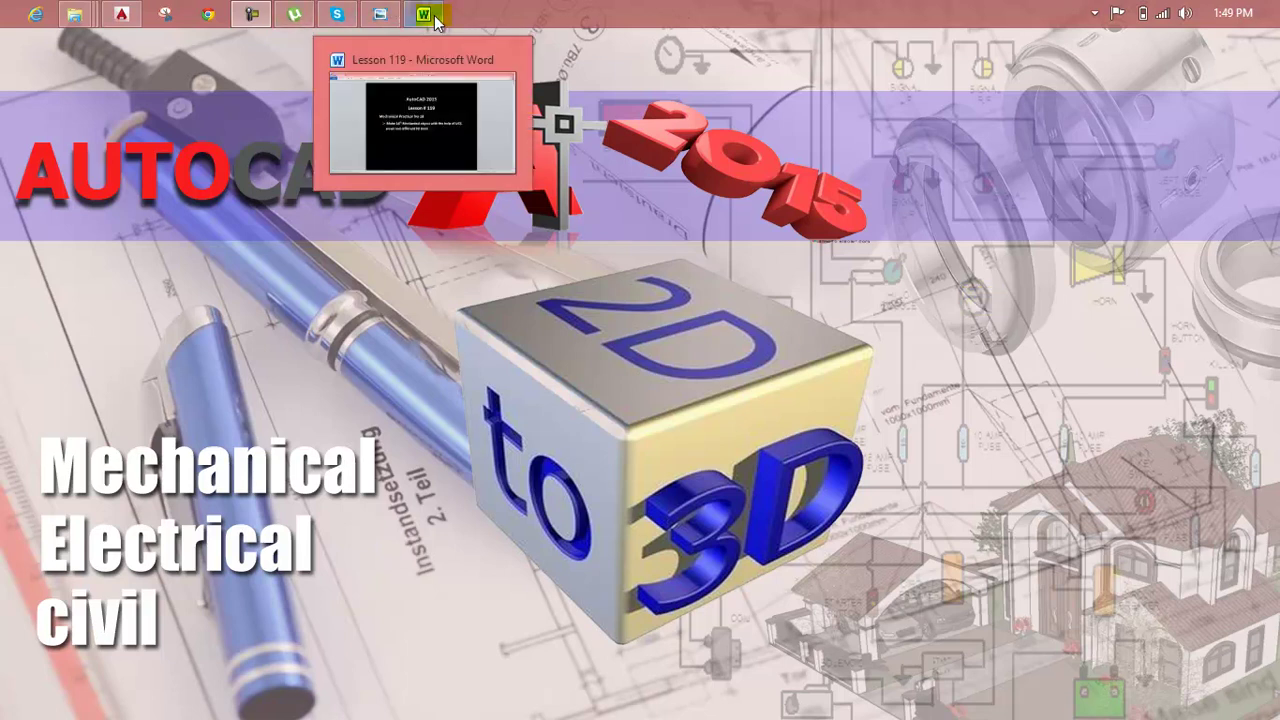
Restore the Word window showing the Lesson 119 notes for Mechanical Practical No 18
{"action": "left_click", "coordinate": [441, 66]}
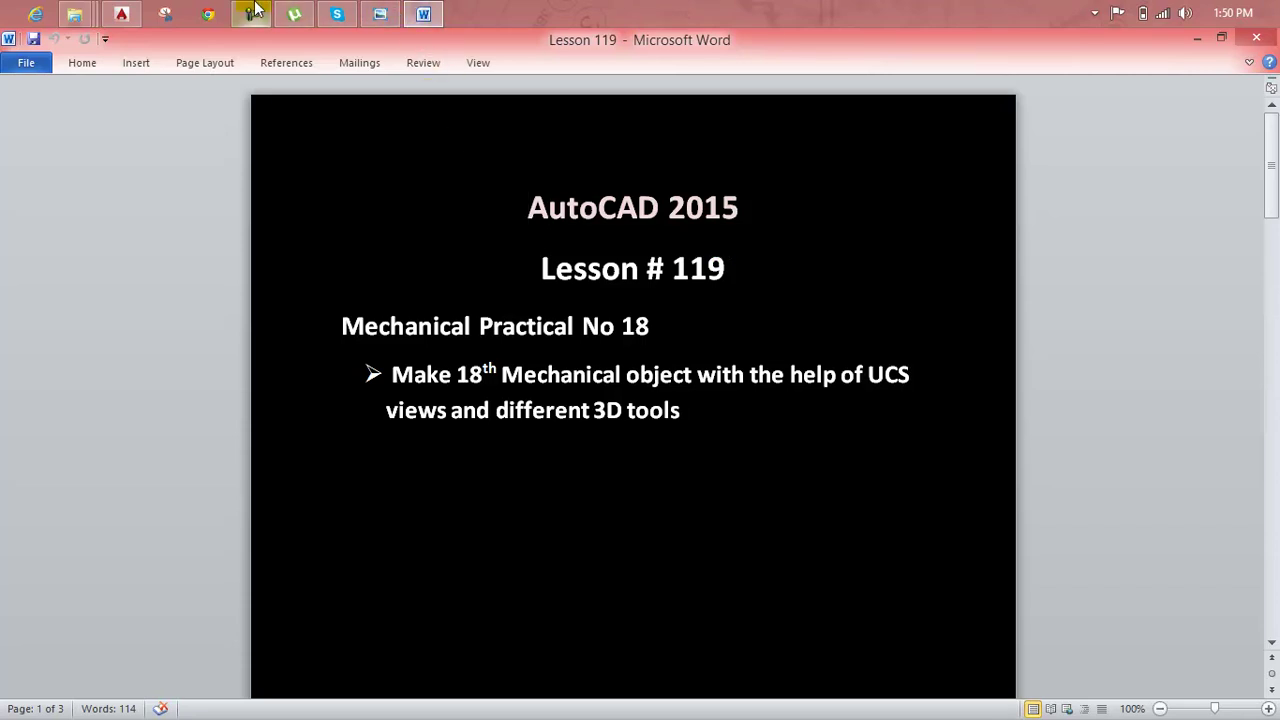
Show the dimensioned bracket drawing in Photo Viewer, zooming in and back out
{"action": "left_click", "coordinate": [384, 16]}
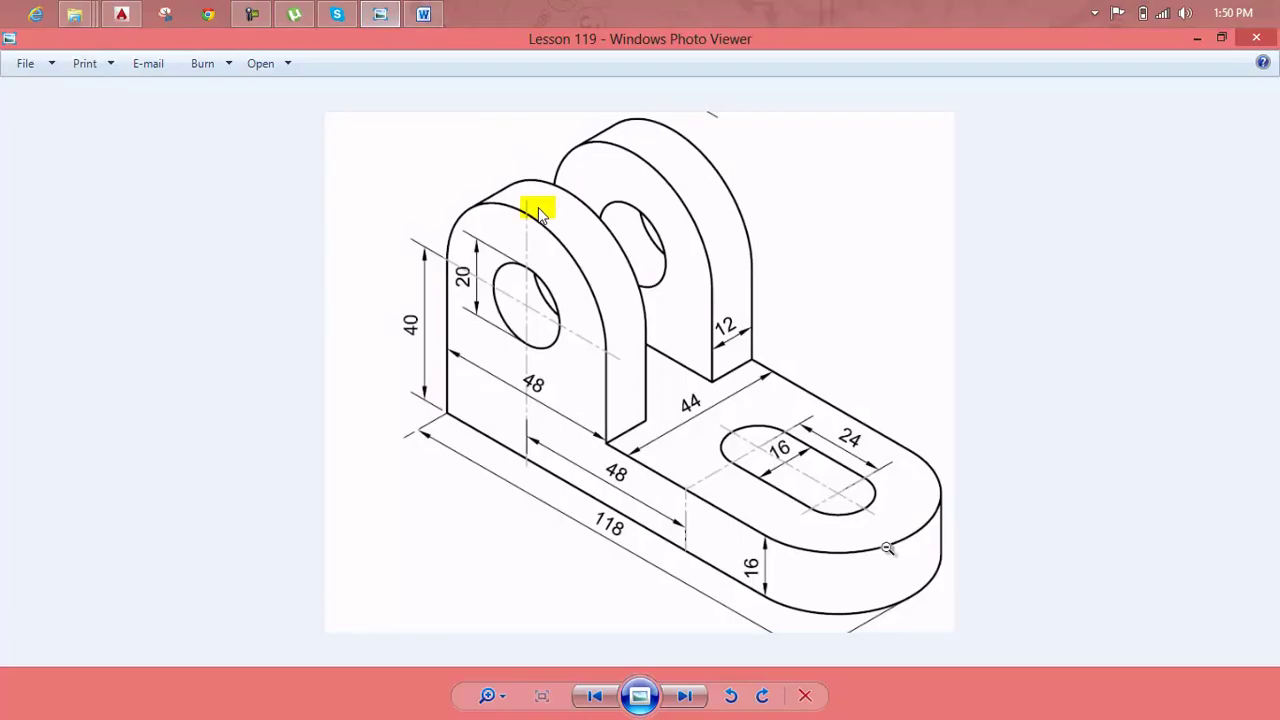
{"action": "scroll", "coordinate": [640, 298], "scroll_direction": "up", "scroll_amount": 1}
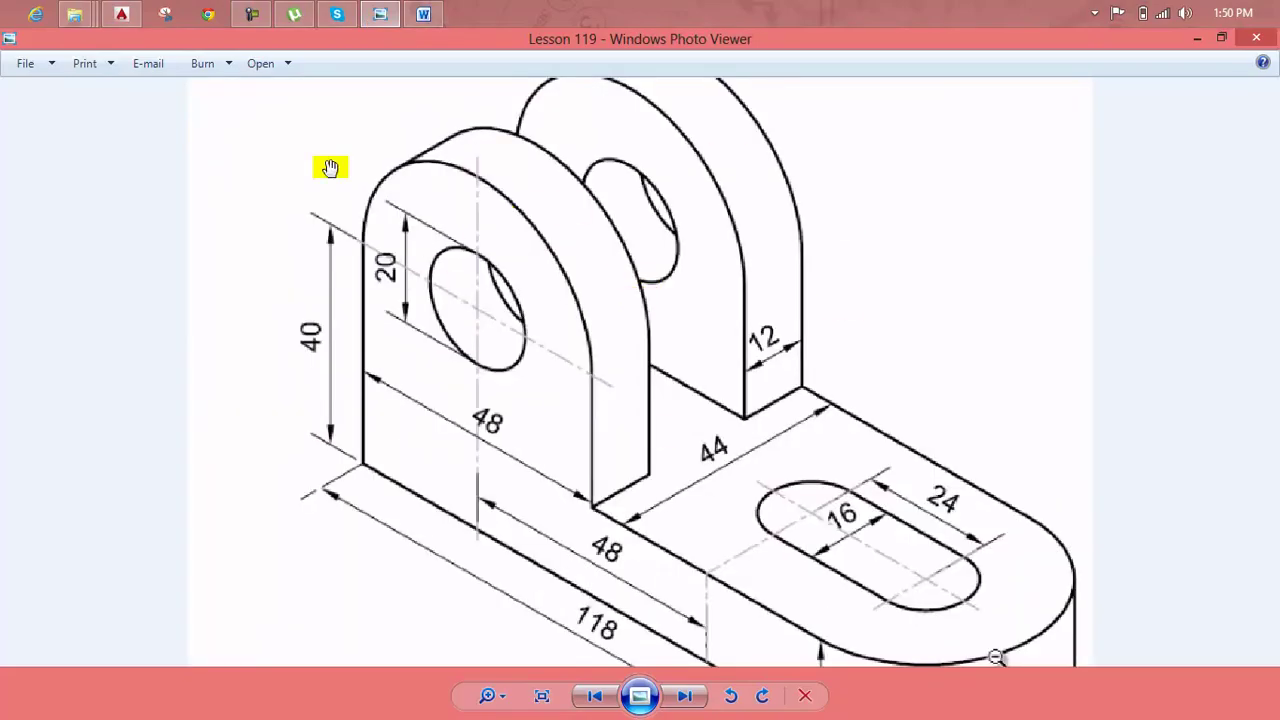
{"action": "scroll", "coordinate": [400, 329], "scroll_direction": "down", "scroll_amount": 1}
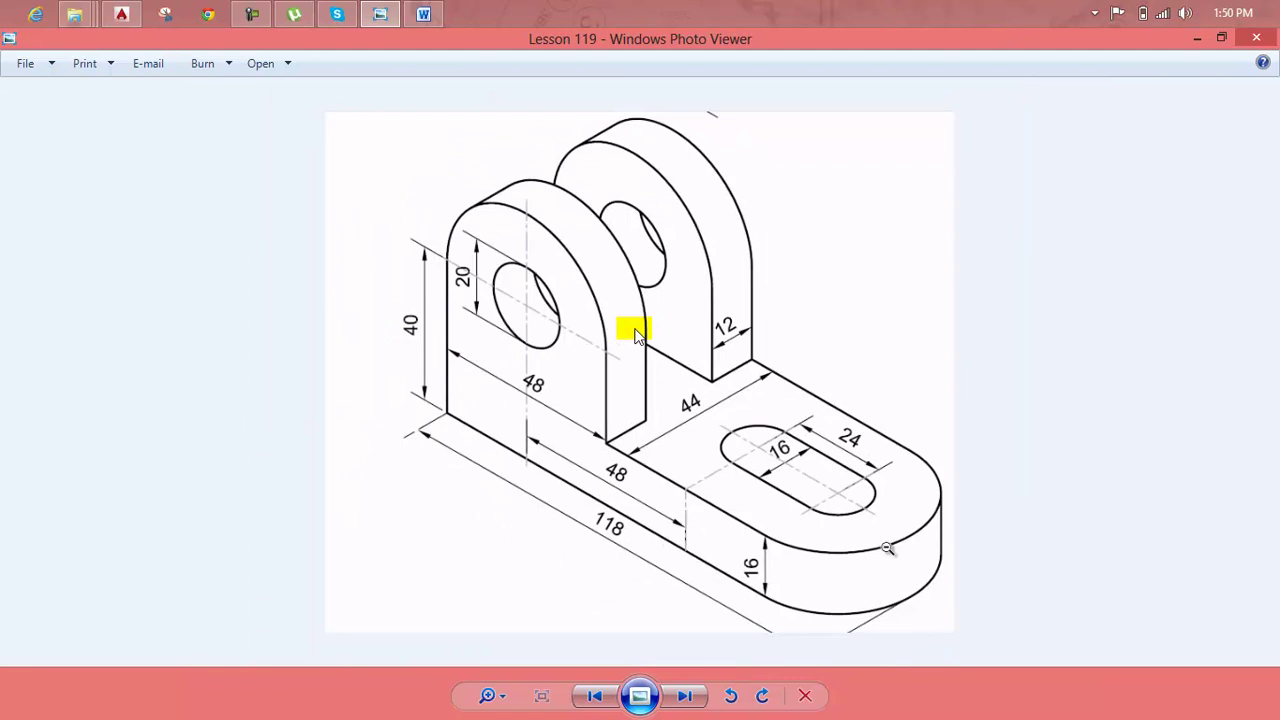
{"action": "mouse_move", "coordinate": [423, 14]}
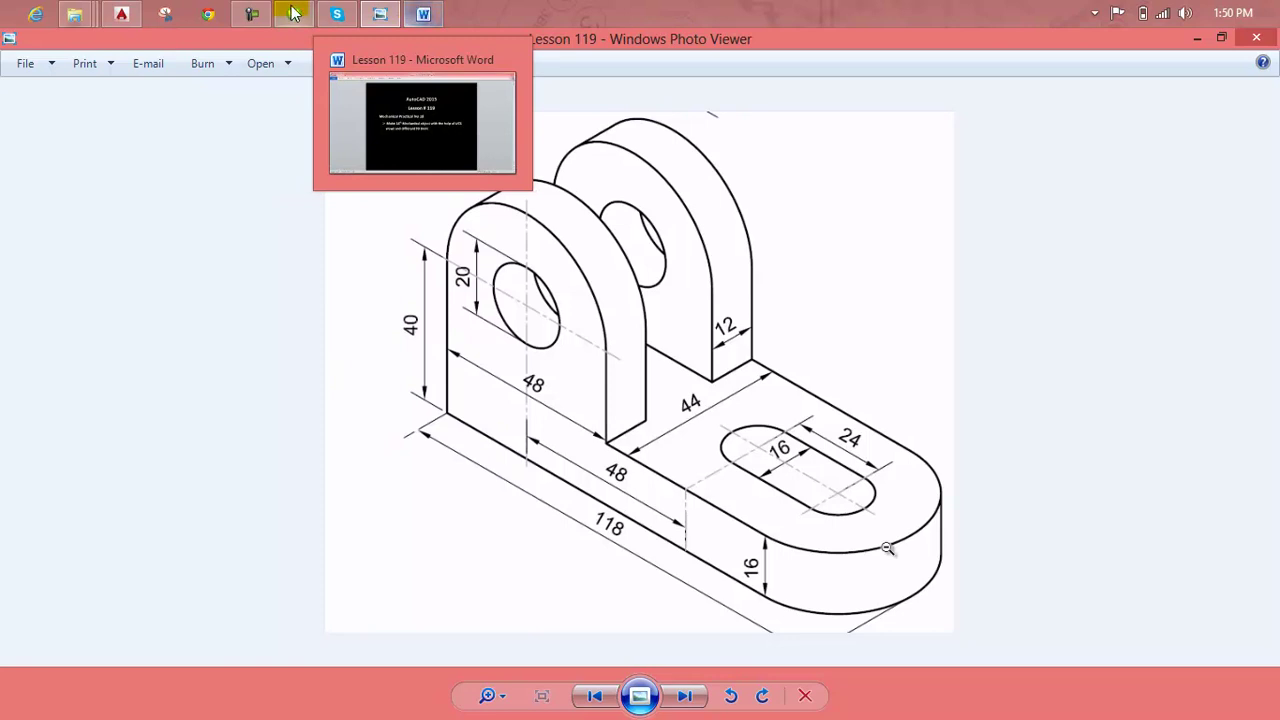
Close the Lesson 119 Word document and return to AutoCAD
{"action": "left_click", "coordinate": [421, 12]}
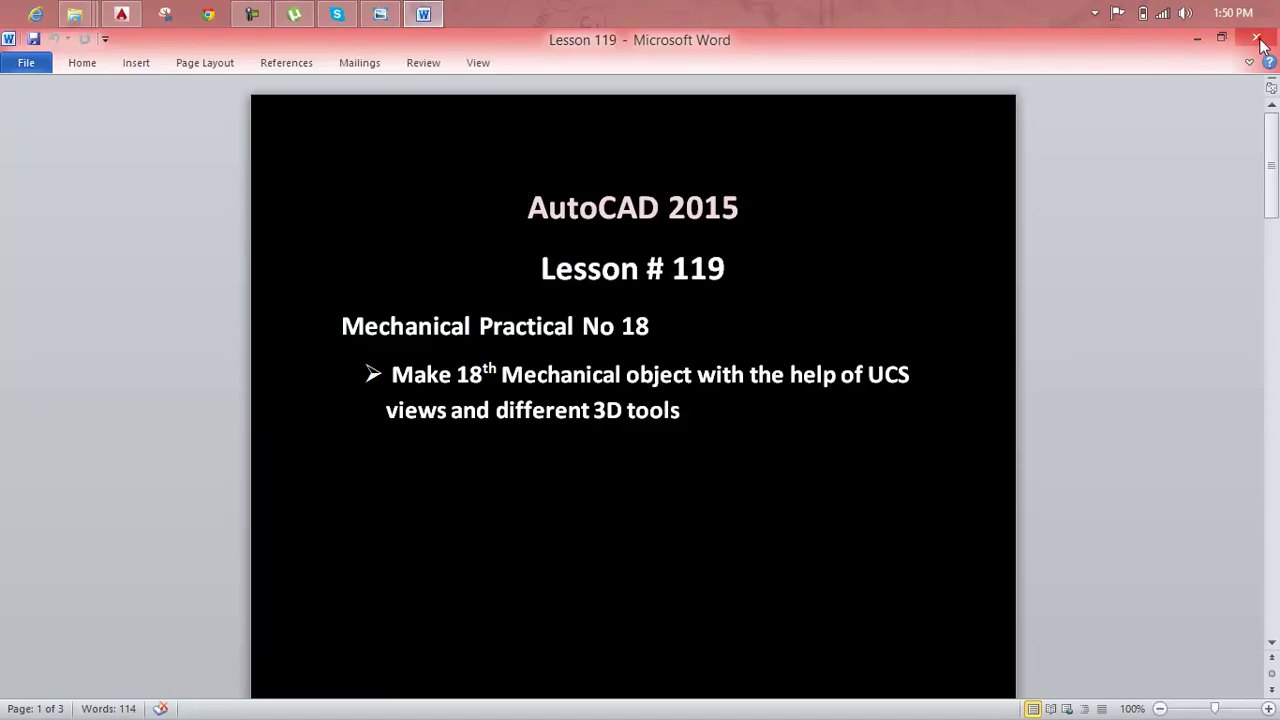
{"action": "left_click", "coordinate": [1256, 38]}
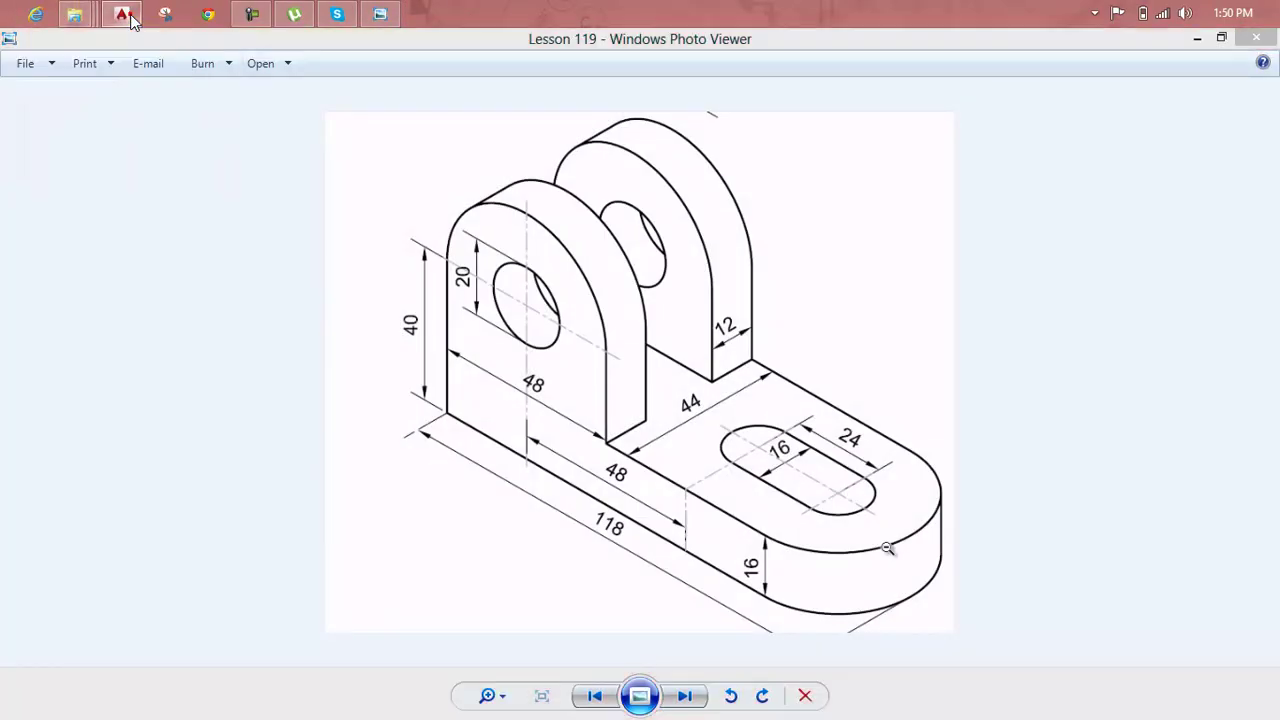
{"action": "left_click", "coordinate": [131, 18]}
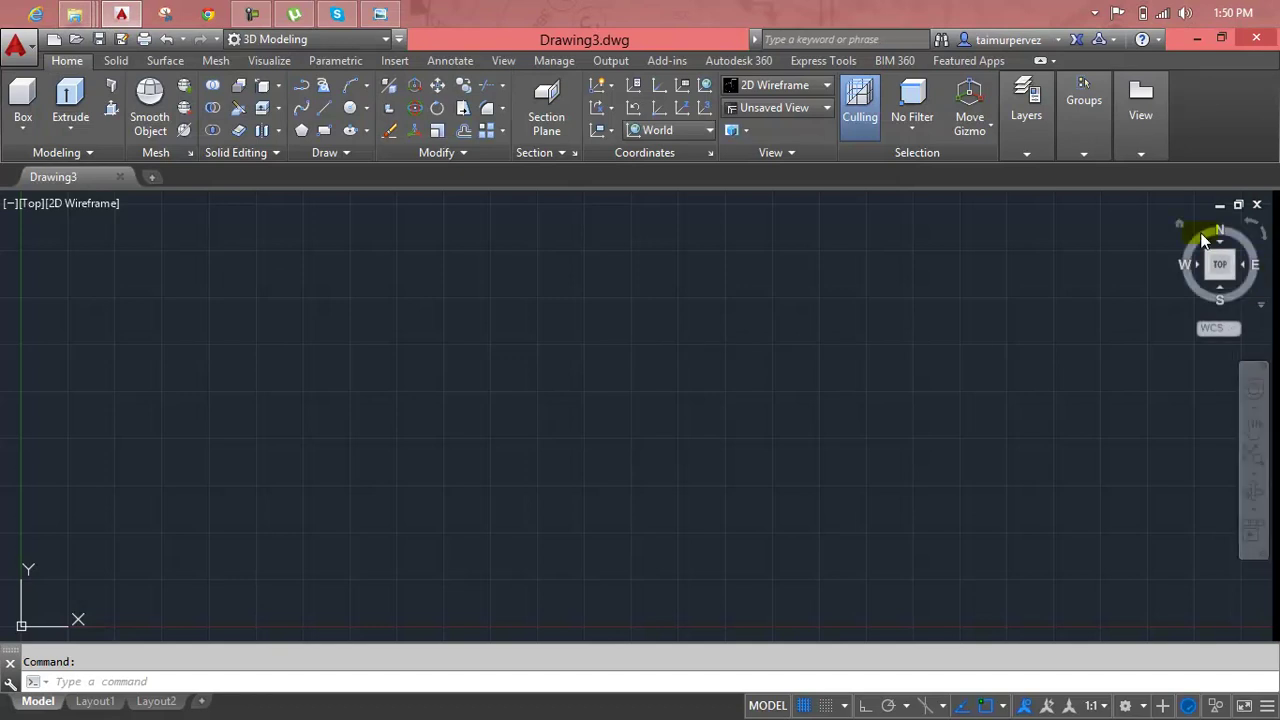
Switch to the southwest isometric view with the origin shifted lower left, checking the reference drawing
{"action": "left_click", "coordinate": [1180, 230]}
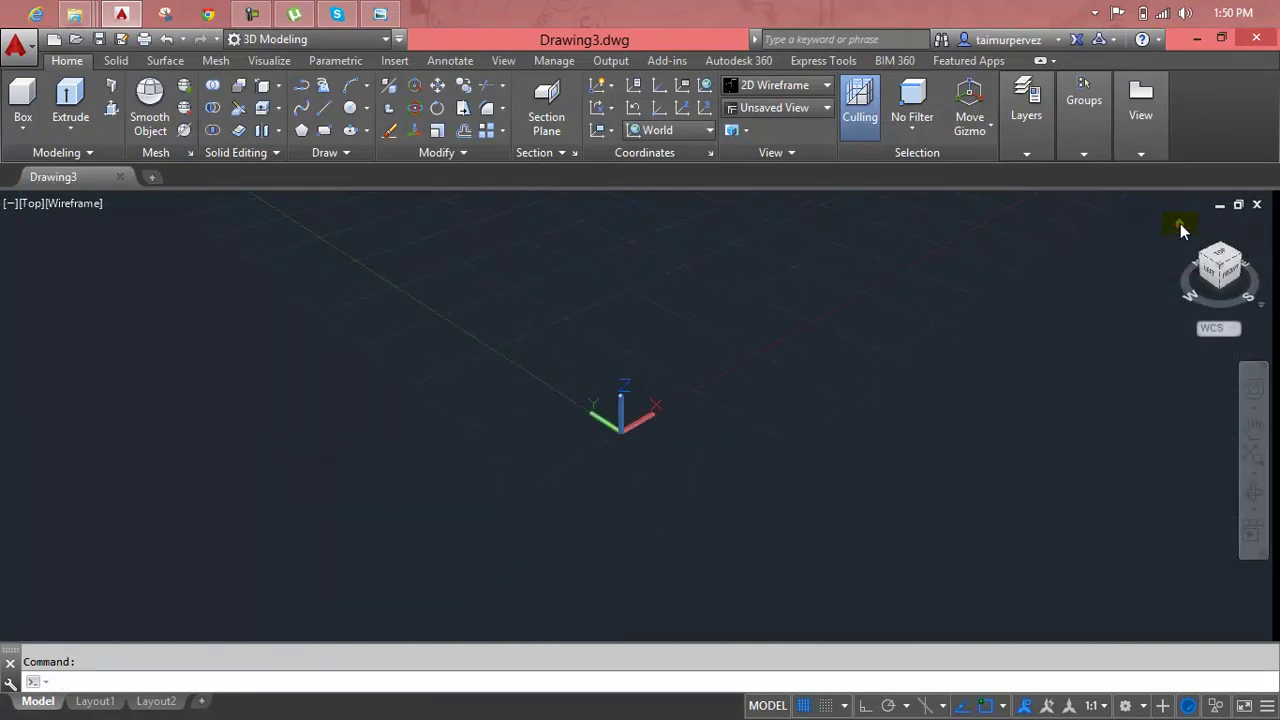
{"action": "middle_click_drag", "start_coordinate": [894, 351], "coordinate": [363, 497]}
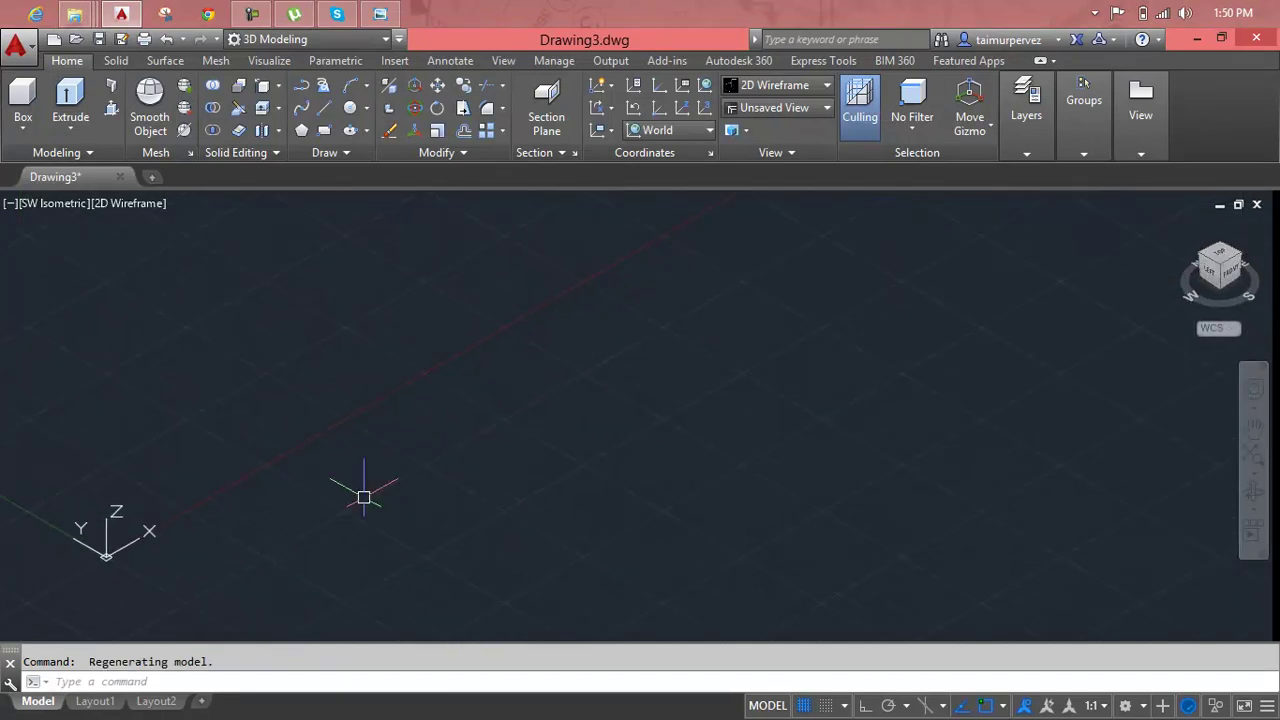
{"action": "left_click", "coordinate": [375, 16]}
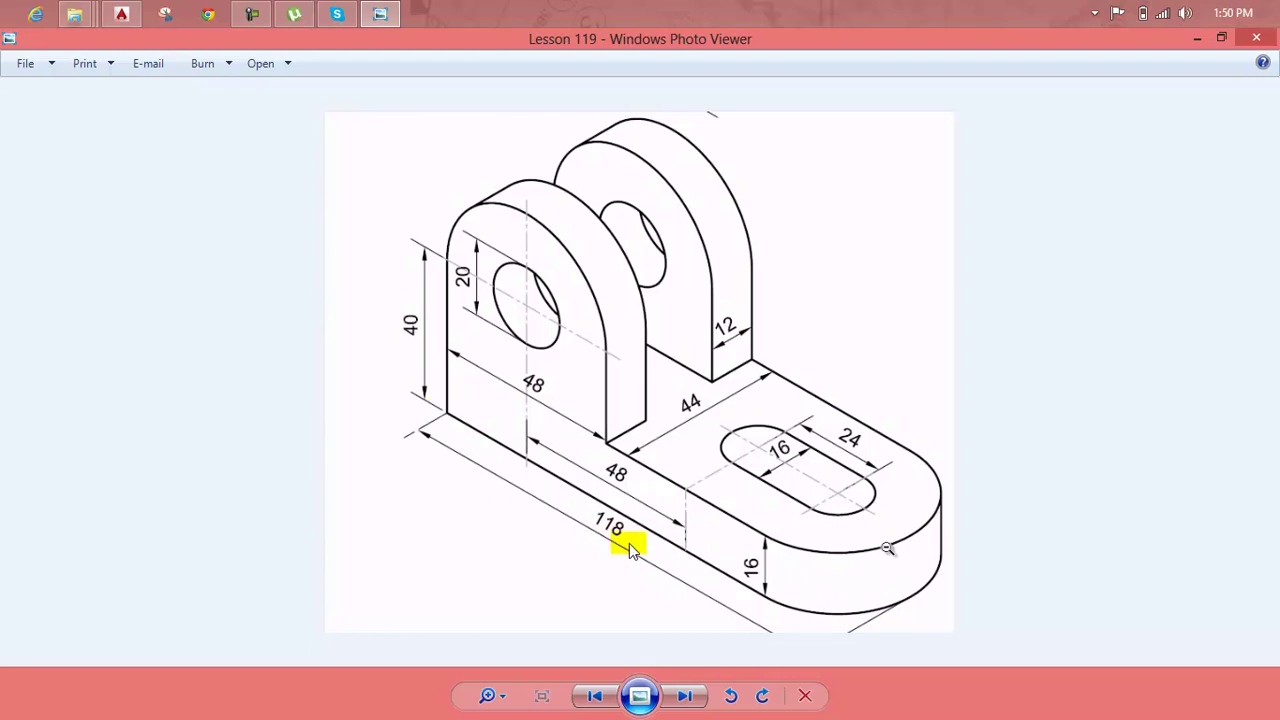
{"action": "mouse_move", "coordinate": [121, 14]}
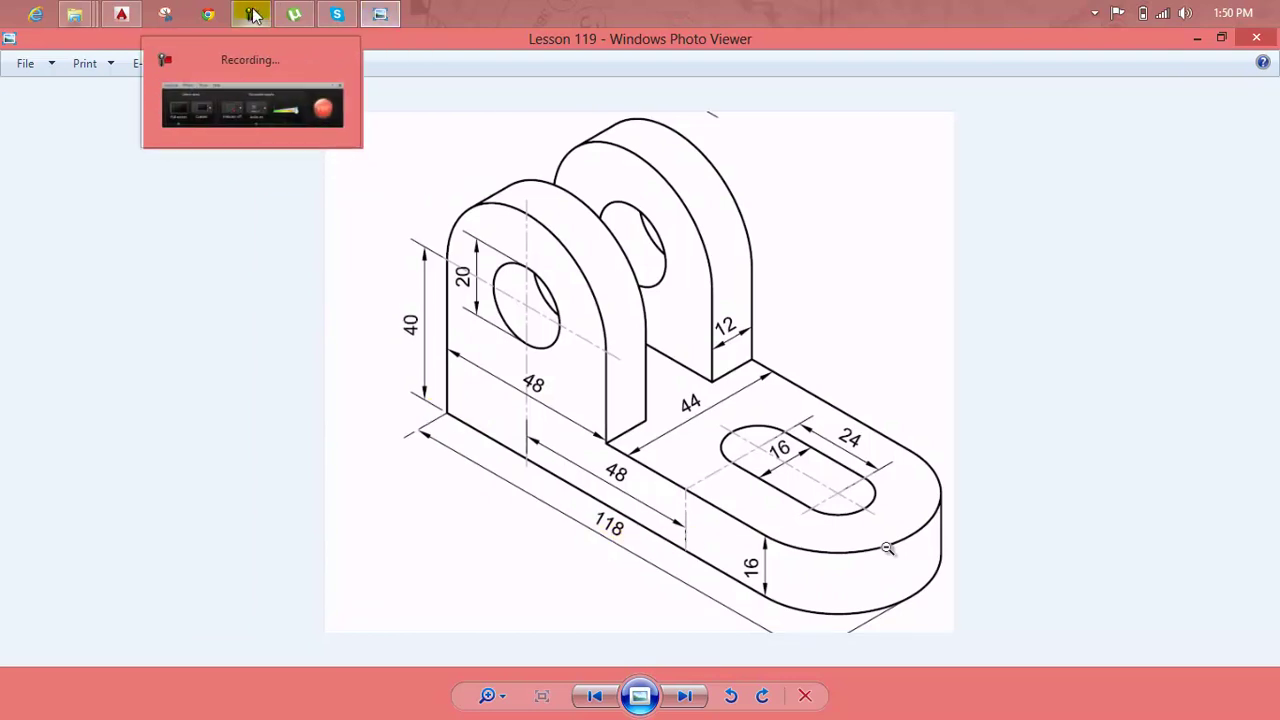
{"action": "left_click", "coordinate": [125, 14]}
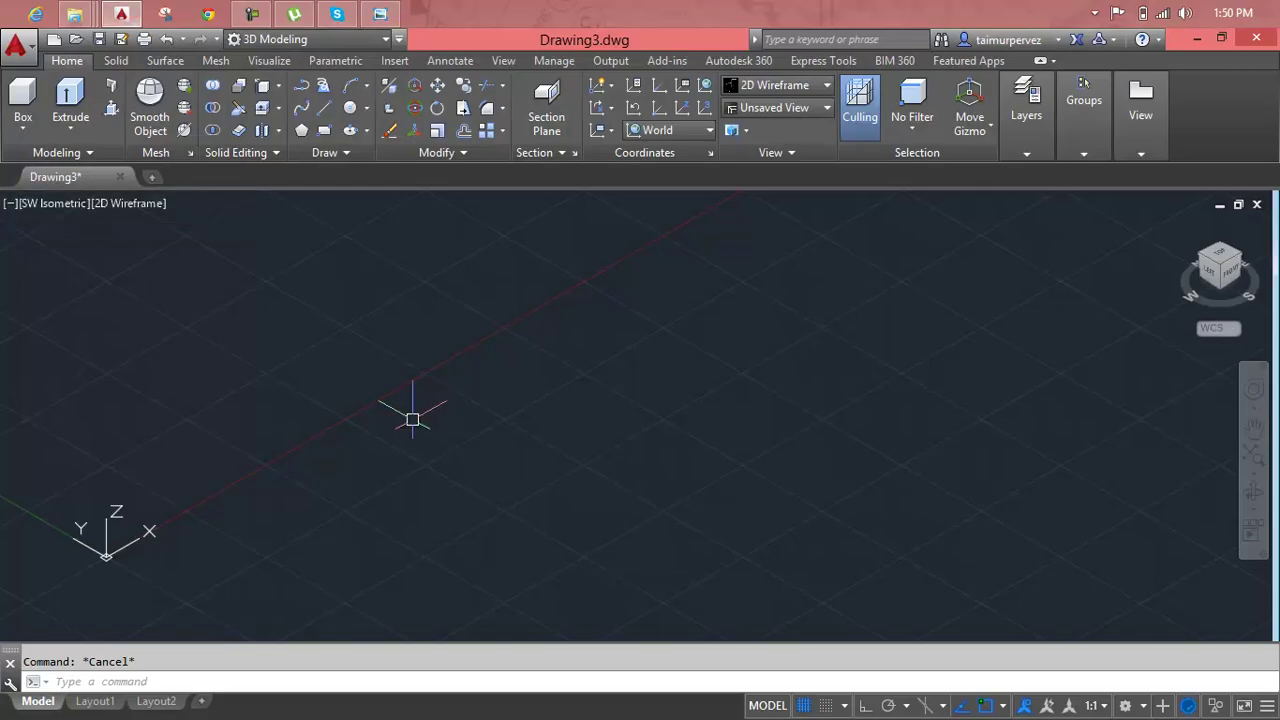
Start the base outline with a LINE, Ortho on, drawing the first 118-long edge
{"action": "type", "text": "l"}
{"action": "key", "text": "Return"}
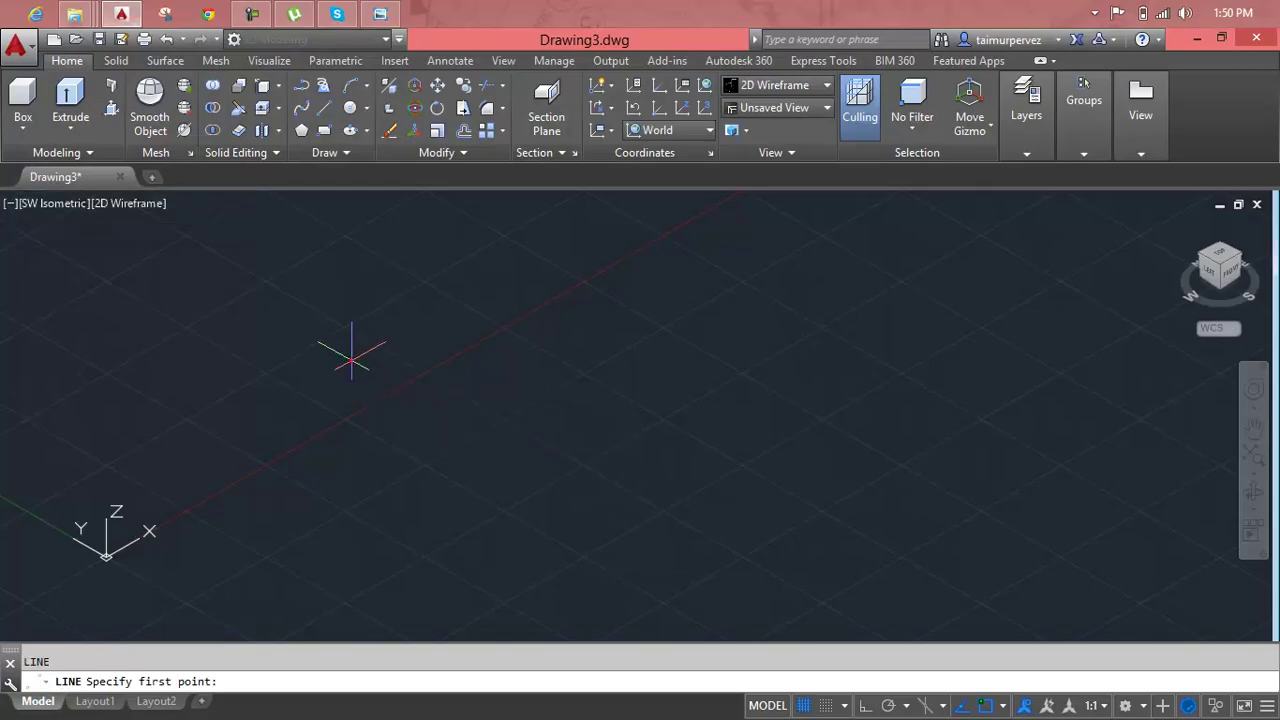
{"action": "left_click", "coordinate": [352, 360]}
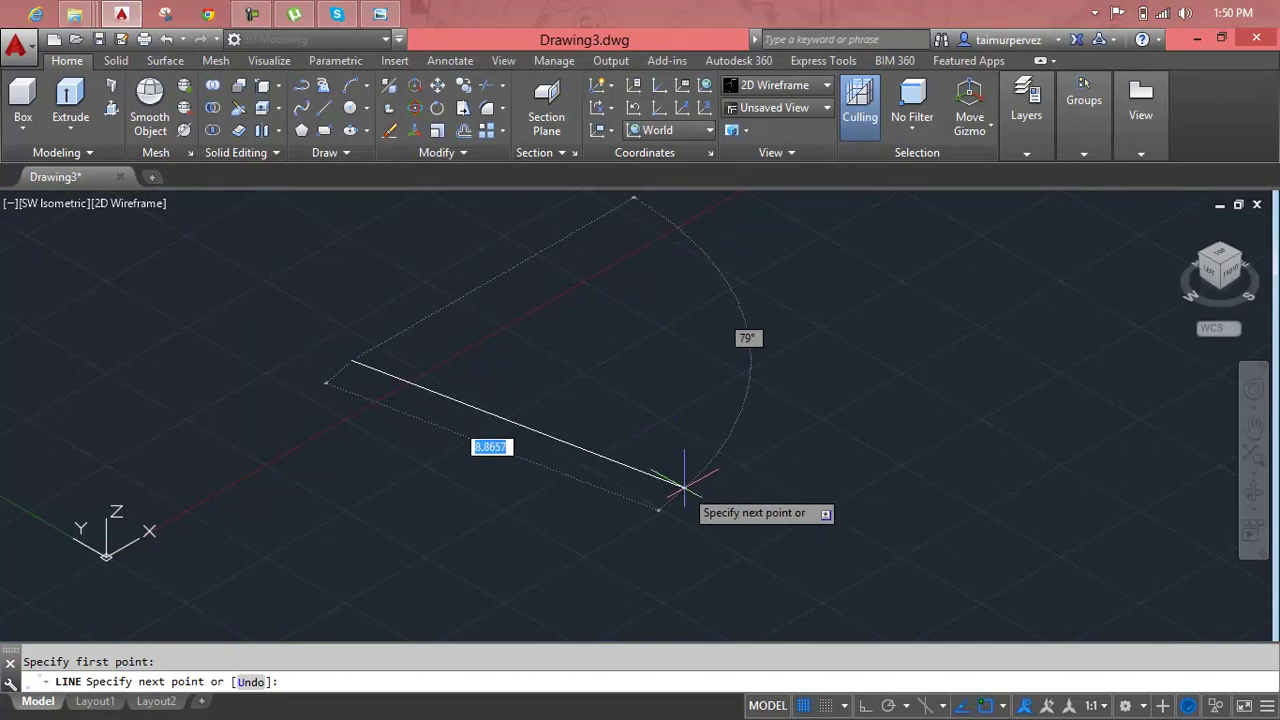
{"action": "key", "text": "F8"}
{"action": "type", "text": "11"}
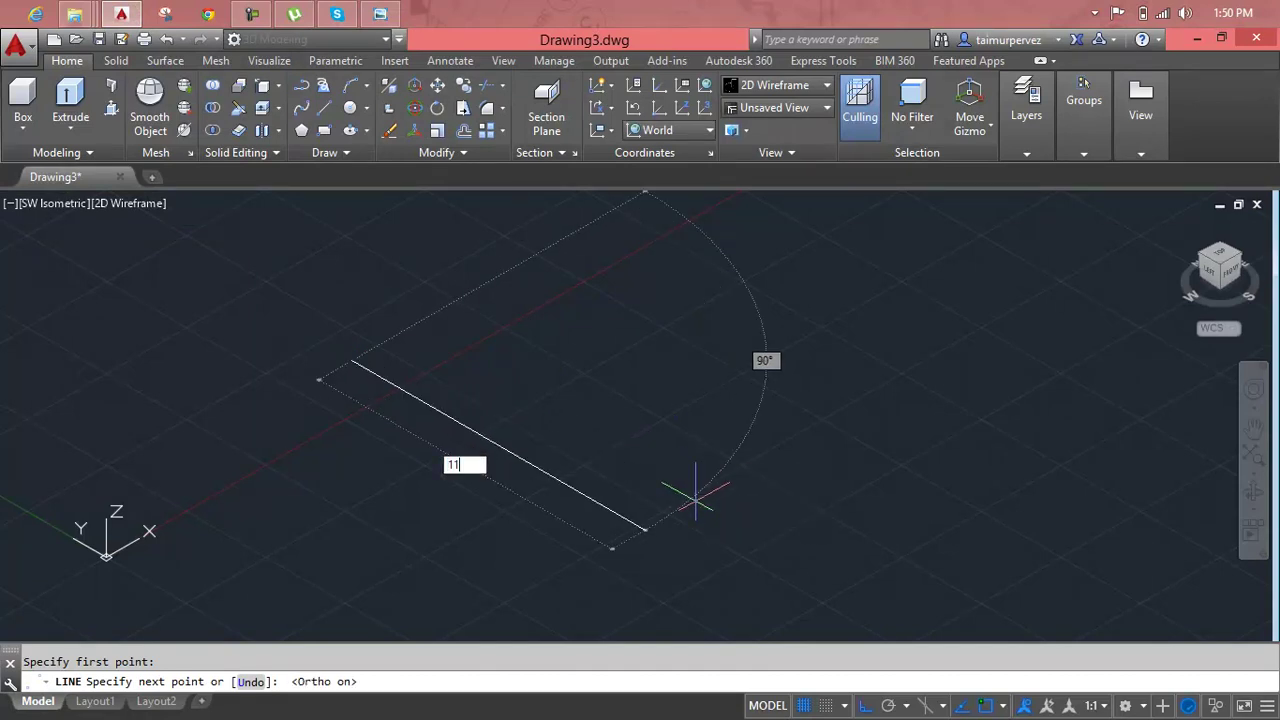
{"action": "key", "text": "Return"}
{"action": "scroll", "coordinate": [694, 508], "scroll_direction": "down", "scroll_amount": 3}
{"action": "middle_click_drag", "start_coordinate": [694, 508], "coordinate": [414, 327]}
{"action": "scroll", "coordinate": [571, 429], "scroll_direction": "down", "scroll_amount": 2}
{"action": "middle_click_drag", "start_coordinate": [571, 429], "coordinate": [124, 241]}
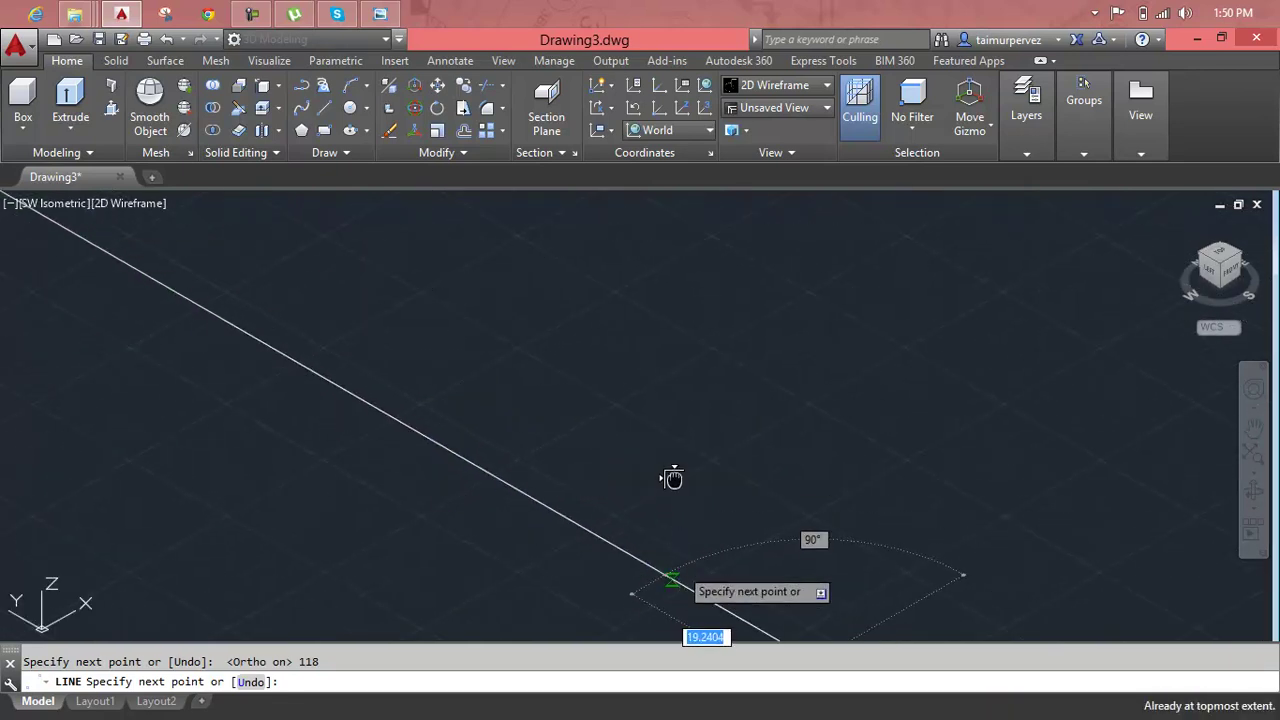
{"action": "left_click", "coordinate": [371, 15]}
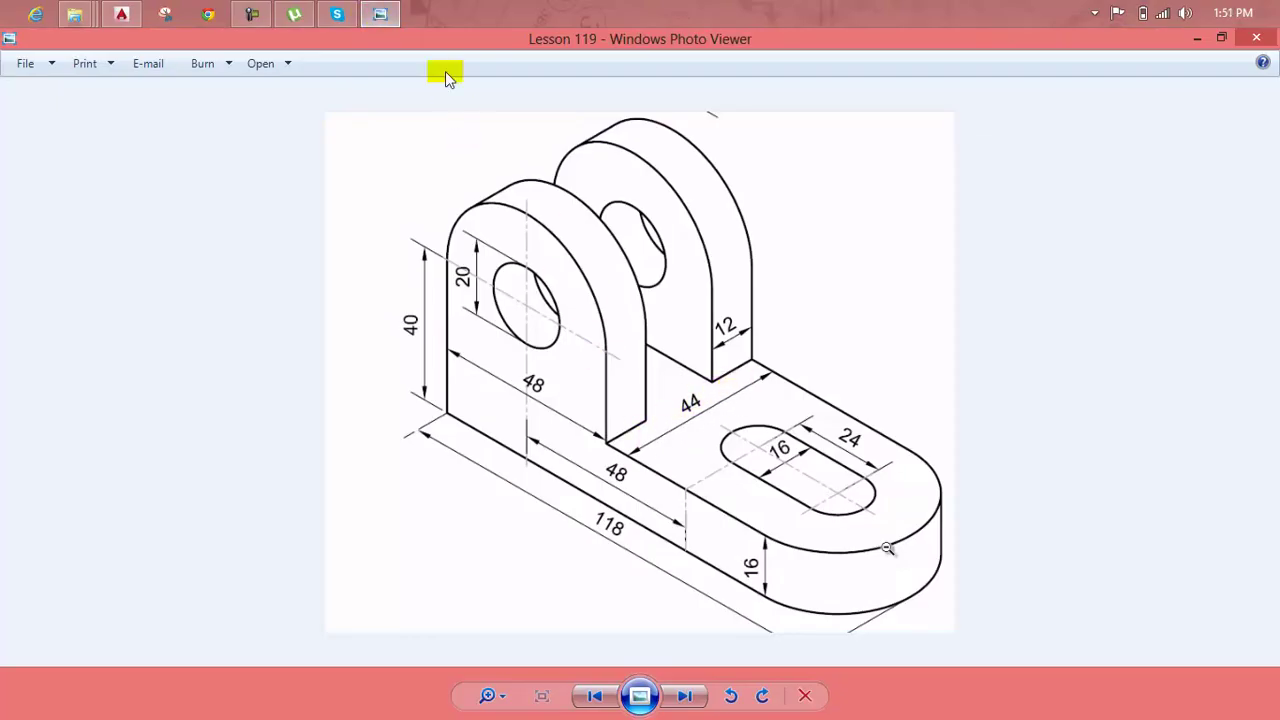
{"action": "left_click", "coordinate": [371, 15]}
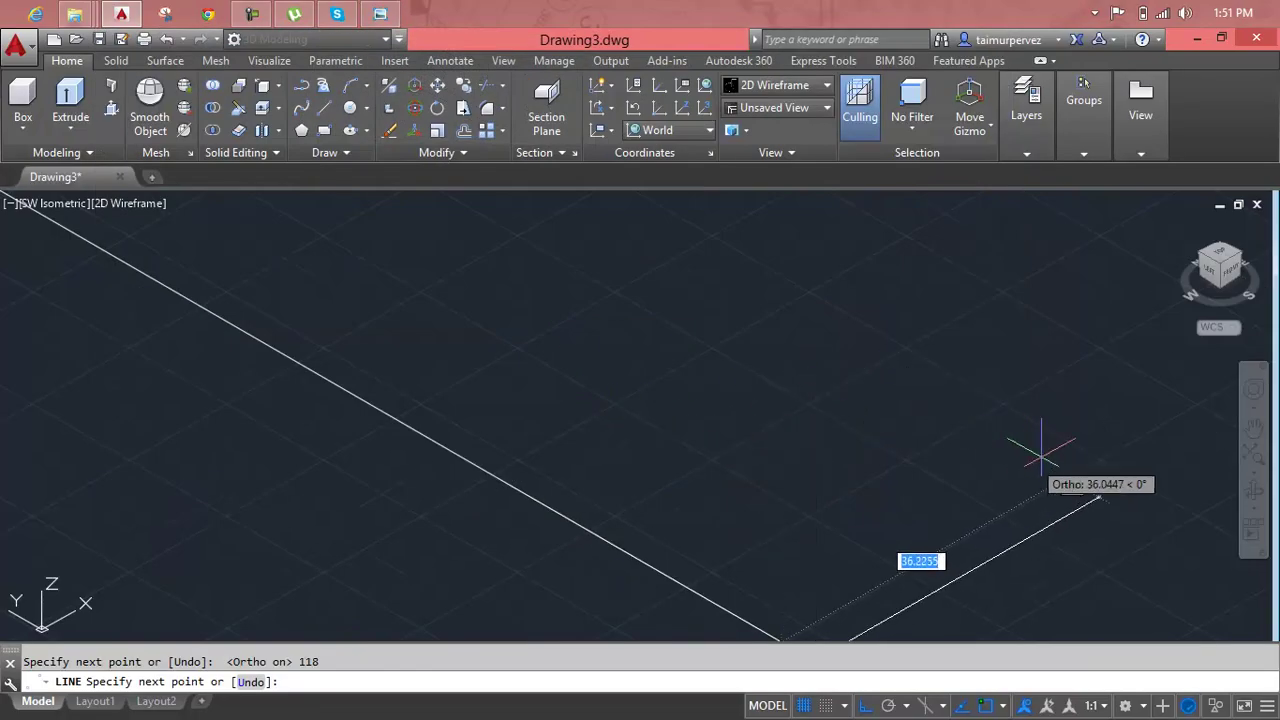
Complete the rectangle with edges of 44, 118 and 44 back to the start
{"action": "type", "text": "44"}
{"action": "key", "text": "Return"}
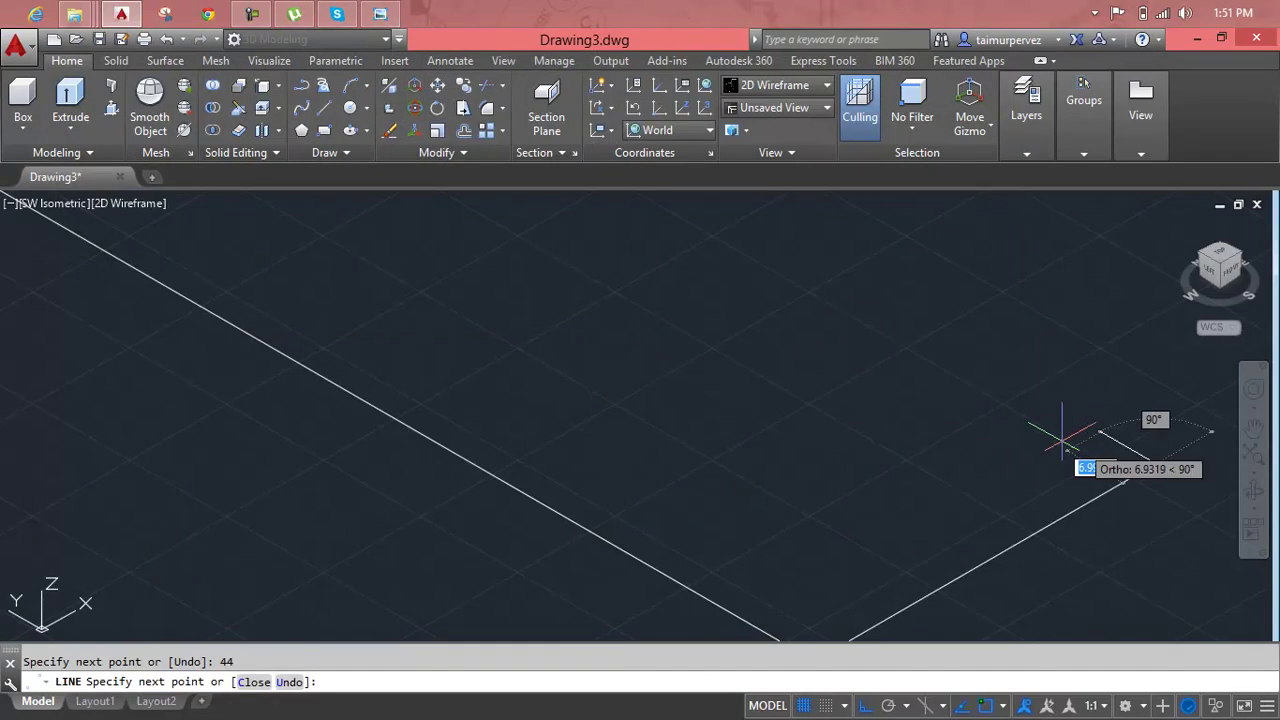
{"action": "type", "text": "118"}
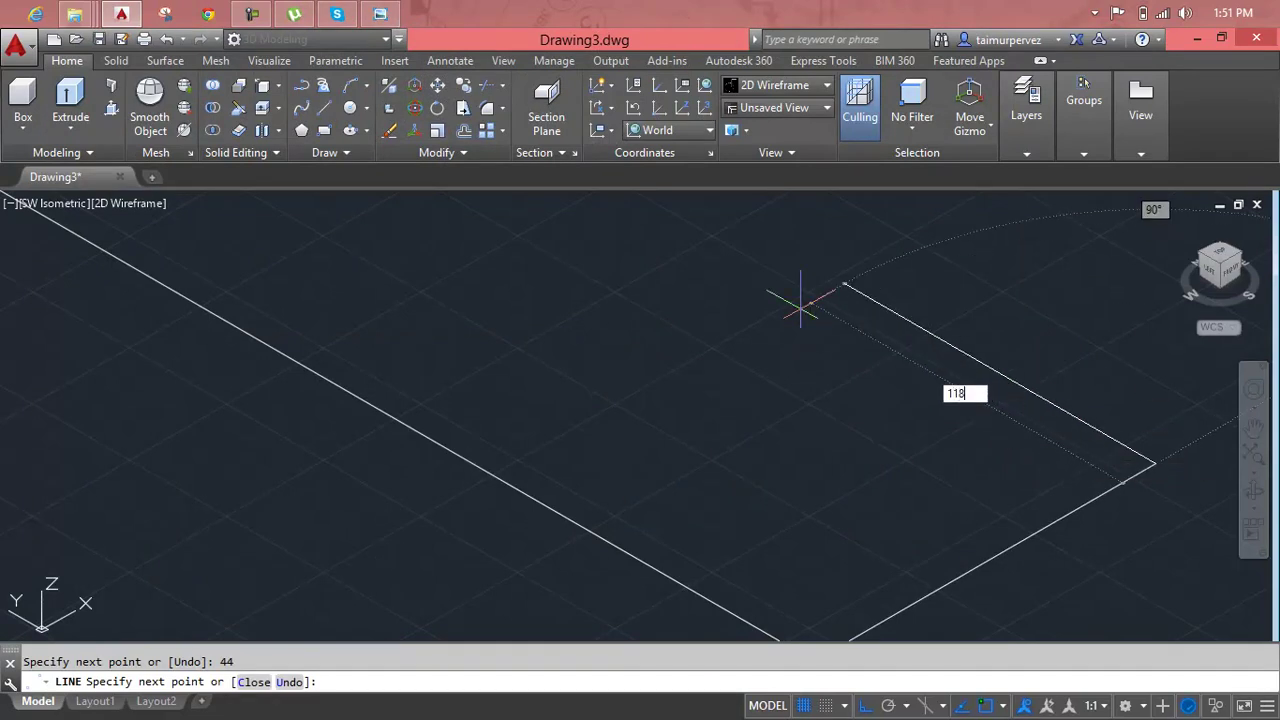
{"action": "key", "text": "Return"}
{"action": "scroll", "coordinate": [703, 354], "scroll_direction": "down", "scroll_amount": 2}
{"action": "mouse_move", "coordinate": [789, 357]}
{"action": "middle_mouse_down"}
{"action": "mouse_move", "coordinate": [916, 587]}
{"action": "mouse_move", "coordinate": [771, 571]}
{"action": "middle_mouse_up"}
{"action": "type", "text": "44"}
{"action": "key", "text": "Return"}
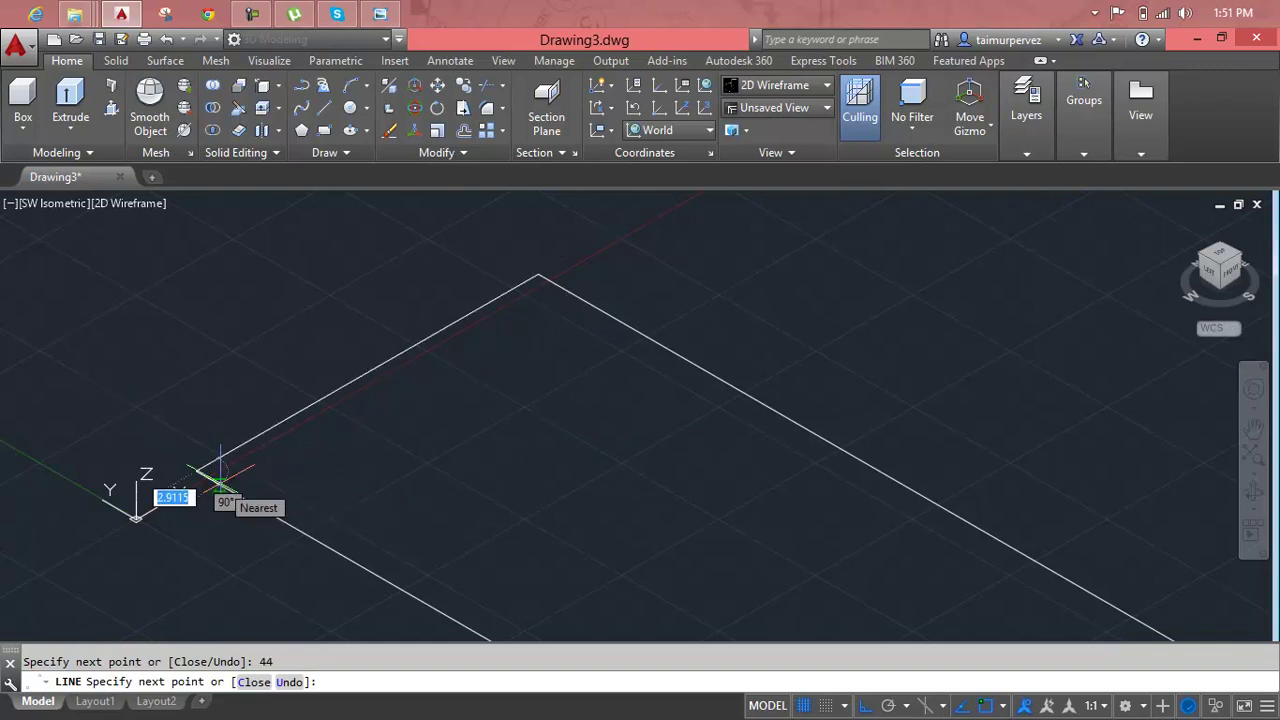
{"action": "key", "text": "Return"}
{"action": "mouse_move", "coordinate": [497, 432]}
{"action": "middle_mouse_down"}
{"action": "mouse_move", "coordinate": [463, 409]}
{"action": "mouse_move", "coordinate": [514, 480]}
{"action": "middle_mouse_up"}
{"action": "key", "text": "Escape"}
Zoom to extents to fit the 118 by 44 outline, then compare with the reference
{"action": "scroll", "coordinate": [474, 414], "scroll_direction": "down", "scroll_amount": 1}
{"action": "type", "text": "z"}
{"action": "key", "text": "Return"}
{"action": "type", "text": "e"}
{"action": "key", "text": "Return"}
{"action": "middle_click_drag", "start_coordinate": [515, 477], "coordinate": [453, 512]}
{"action": "key", "text": "Escape"}
{"action": "left_click", "coordinate": [378, 14]}
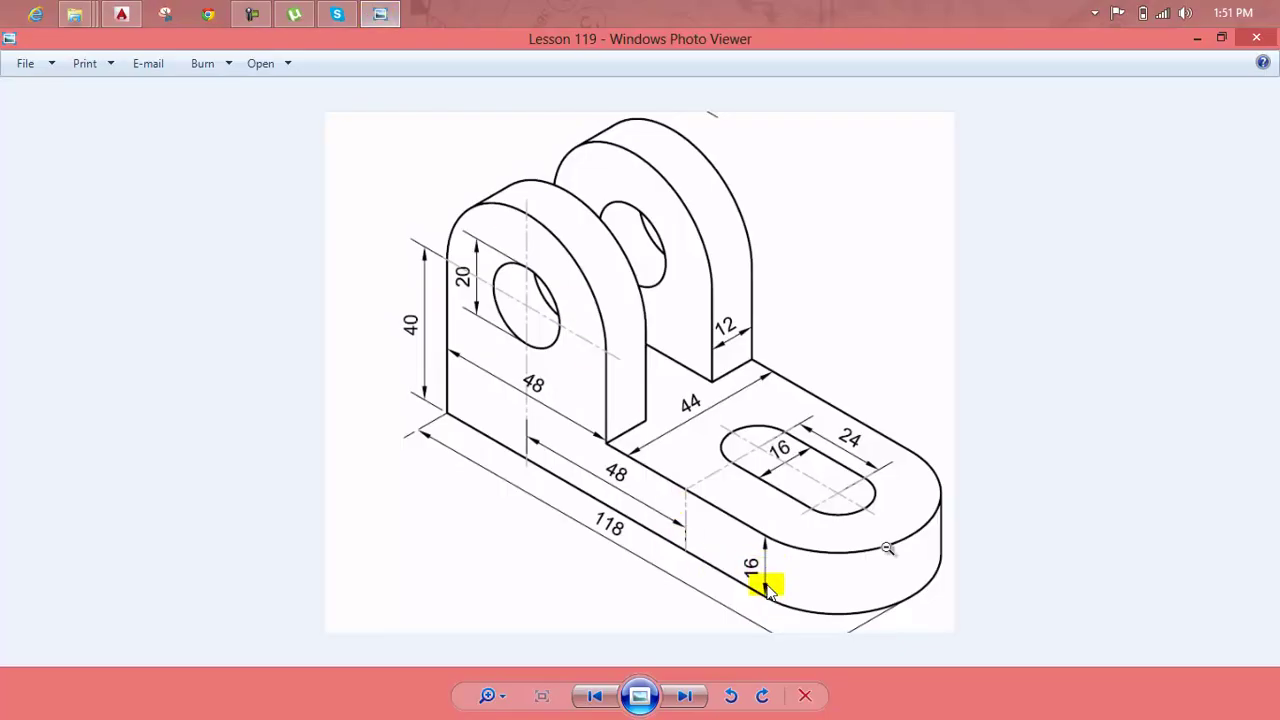
{"action": "left_click", "coordinate": [380, 14]}
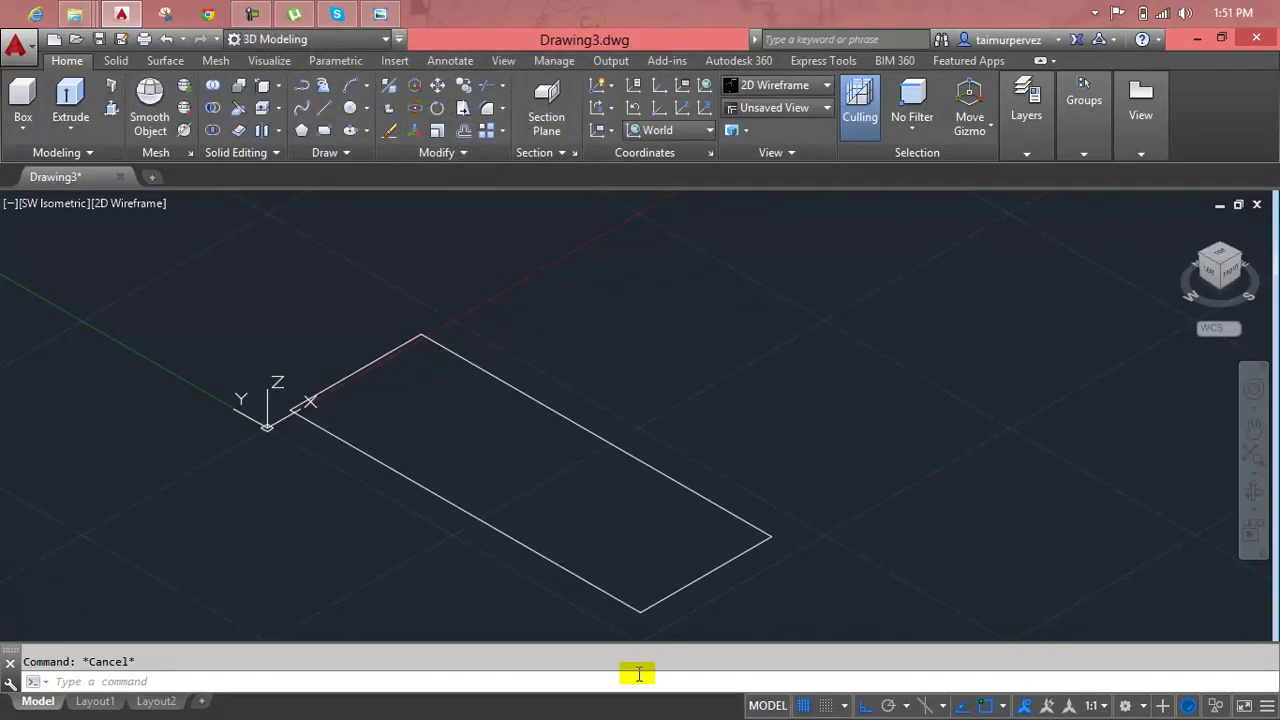
Press-pull the rectangle up 16 units into a solid block, then check the reference
{"action": "left_click", "coordinate": [121, 110]}
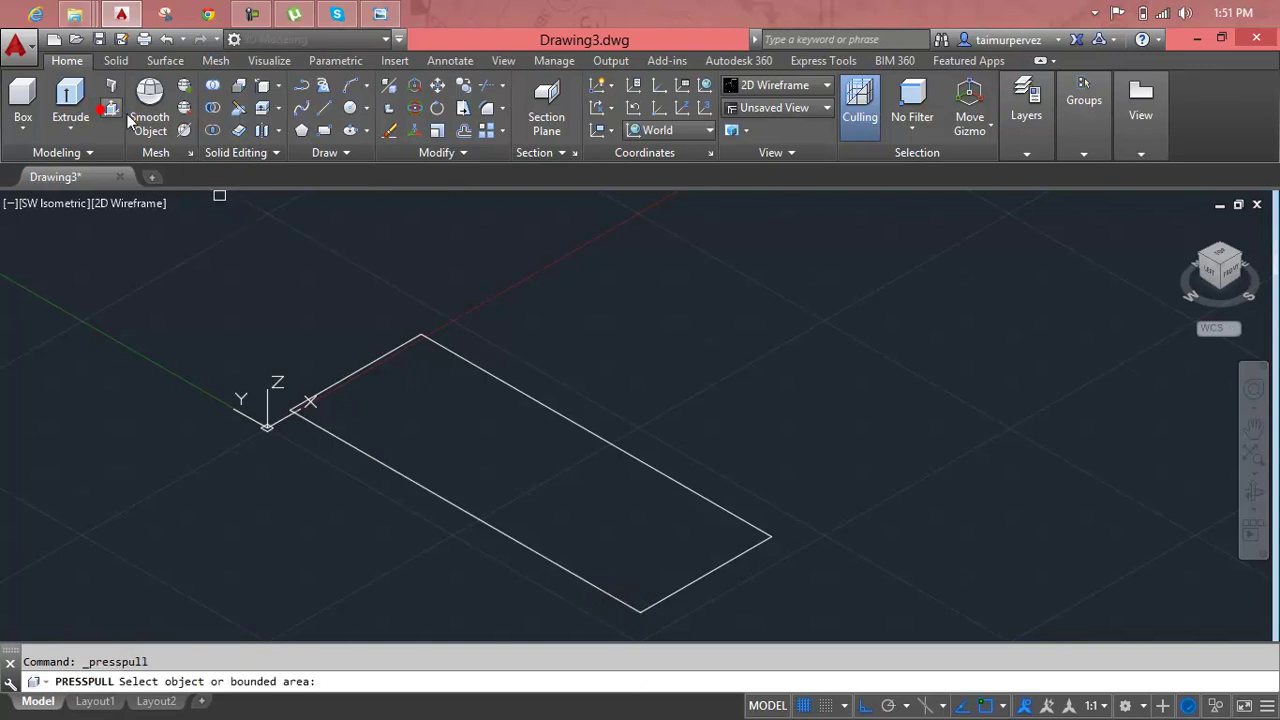
{"action": "left_click", "coordinate": [449, 394]}
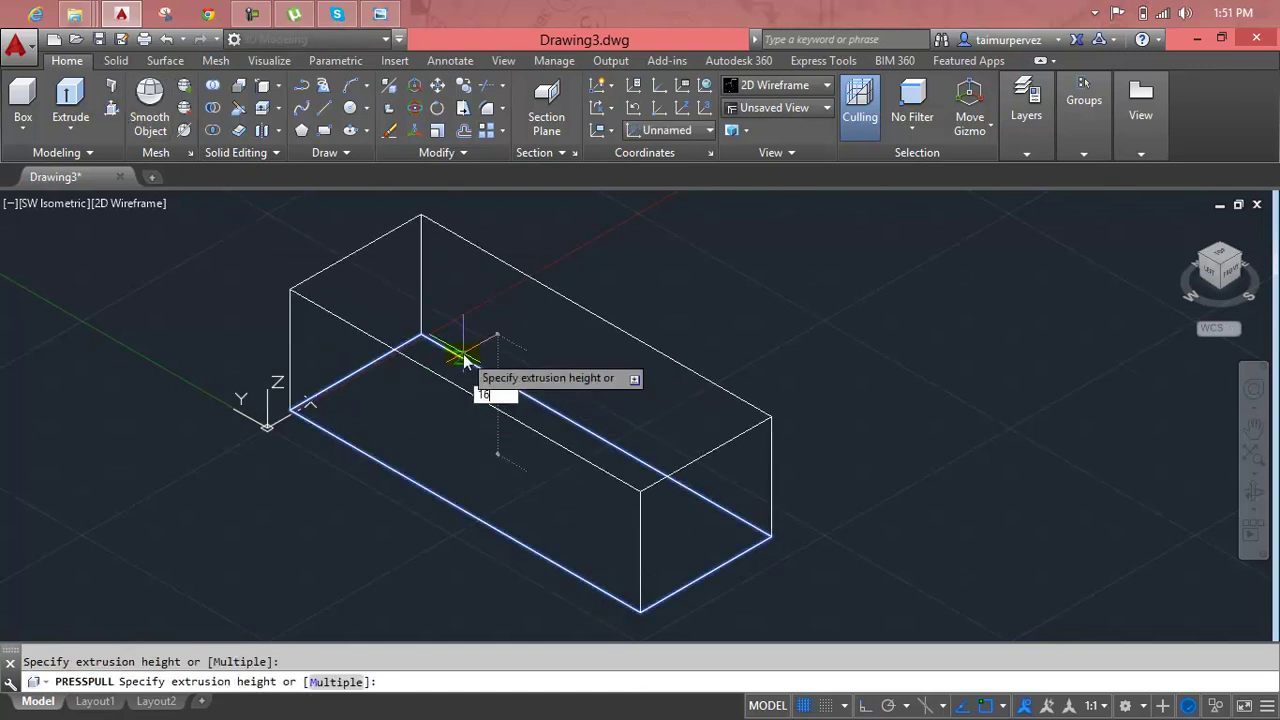
{"action": "left_click", "coordinate": [460, 358]}
{"action": "left_click", "coordinate": [378, 12]}
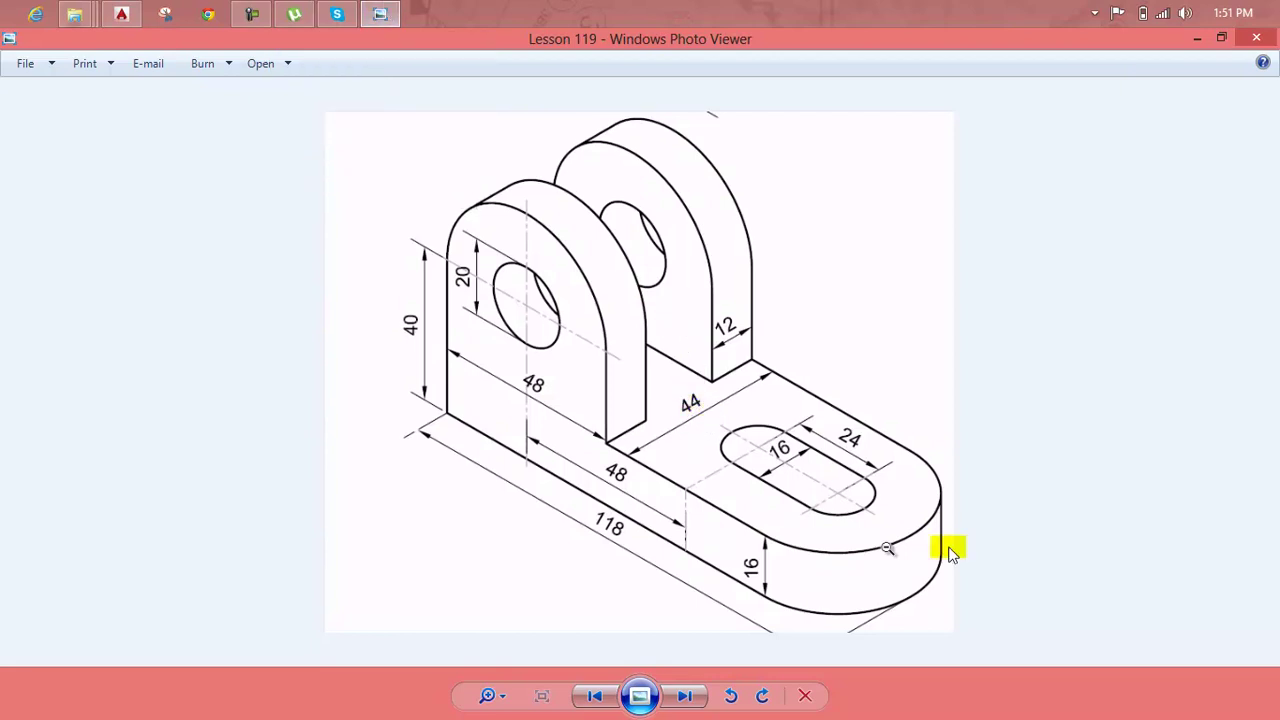
{"action": "left_click", "coordinate": [390, 14]}
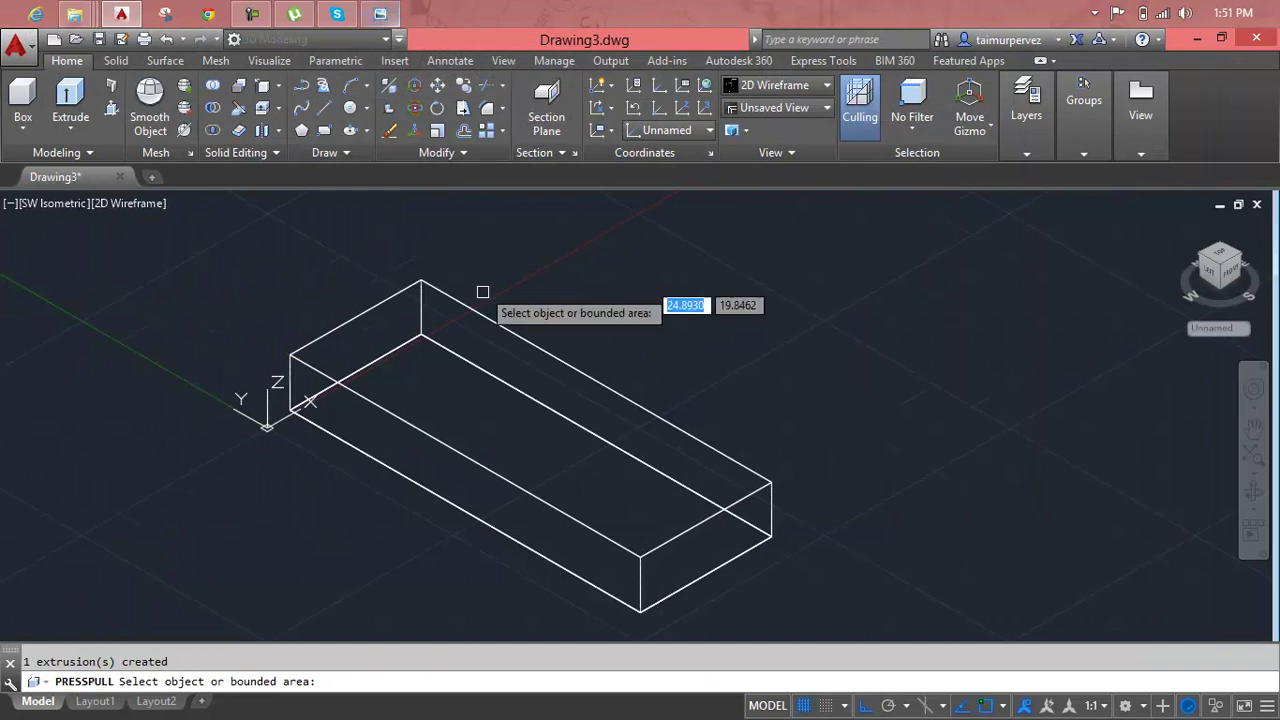
Copy the plate's short top end edge 22 units inward along the top face
{"action": "key", "text": "Escape"}
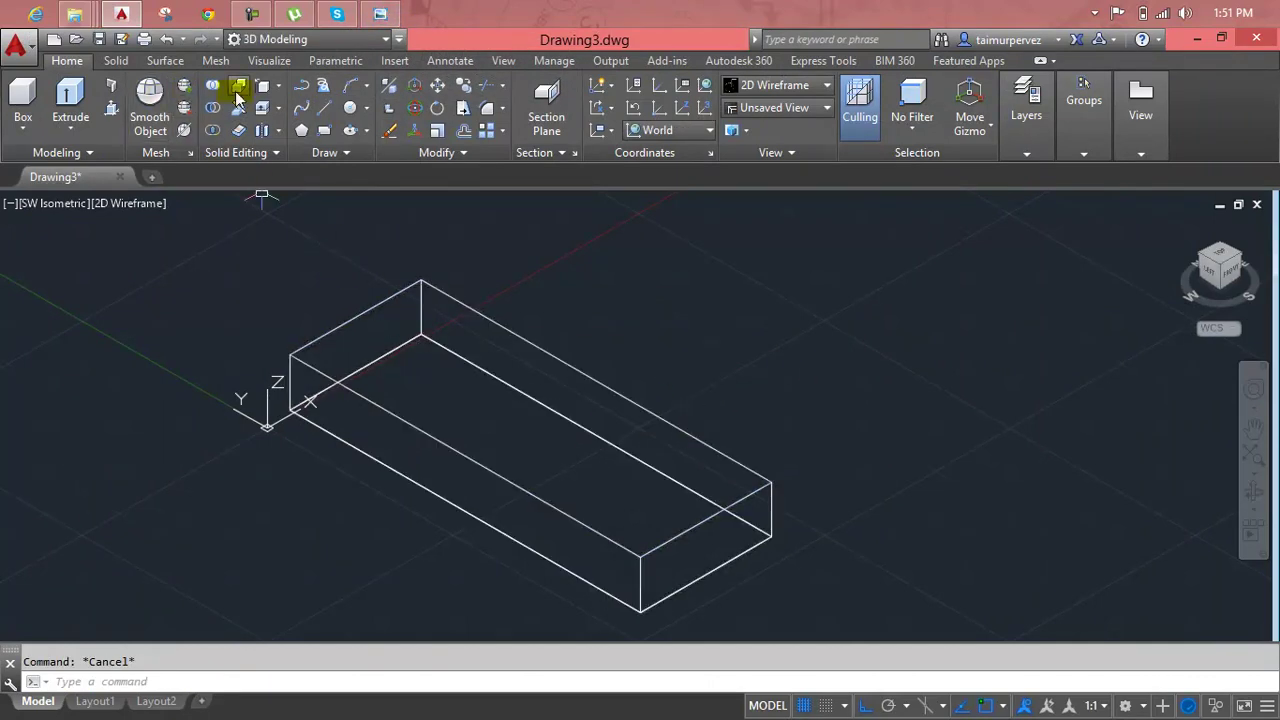
{"action": "left_click", "coordinate": [264, 88]}
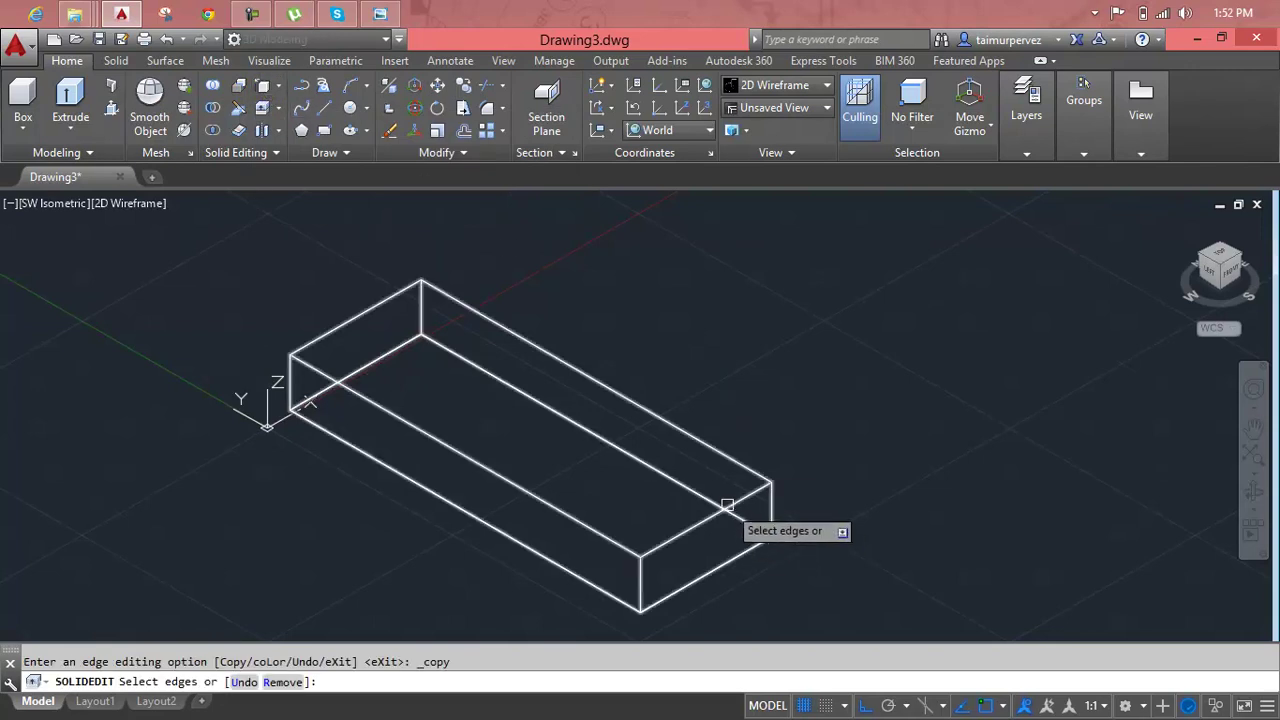
{"action": "left_click", "coordinate": [727, 505]}
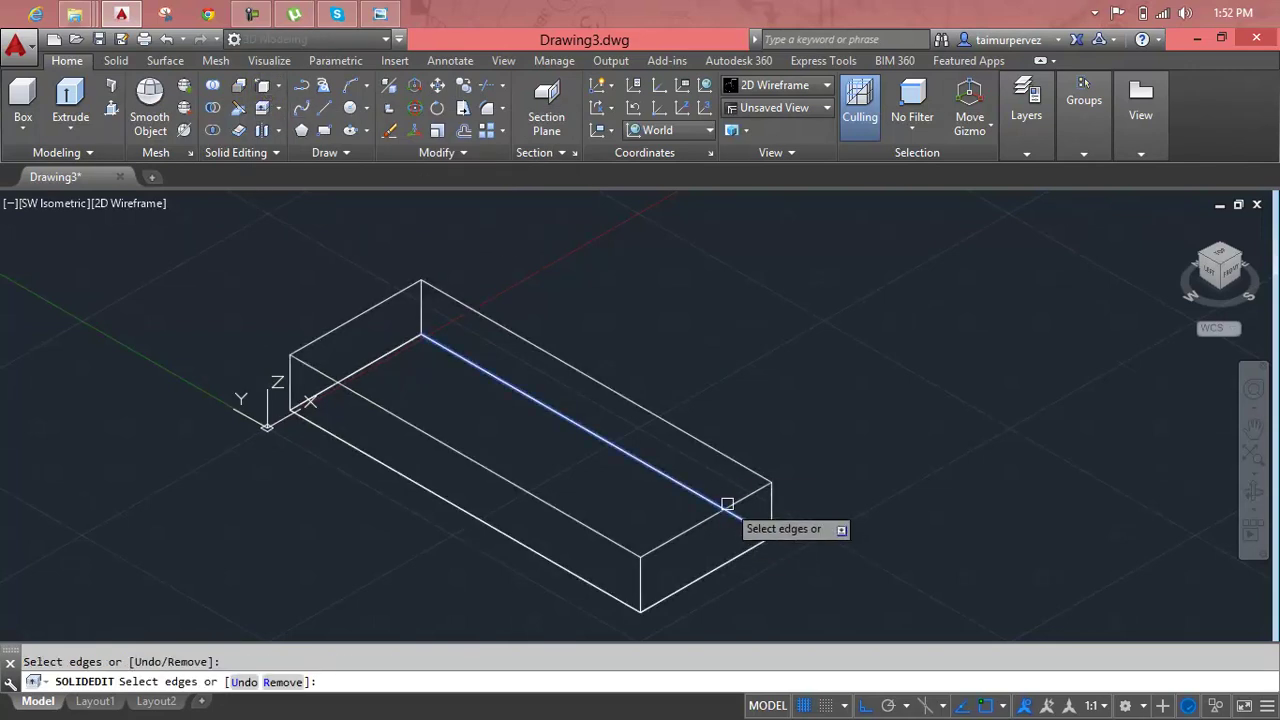
{"action": "key", "text": "Escape"}
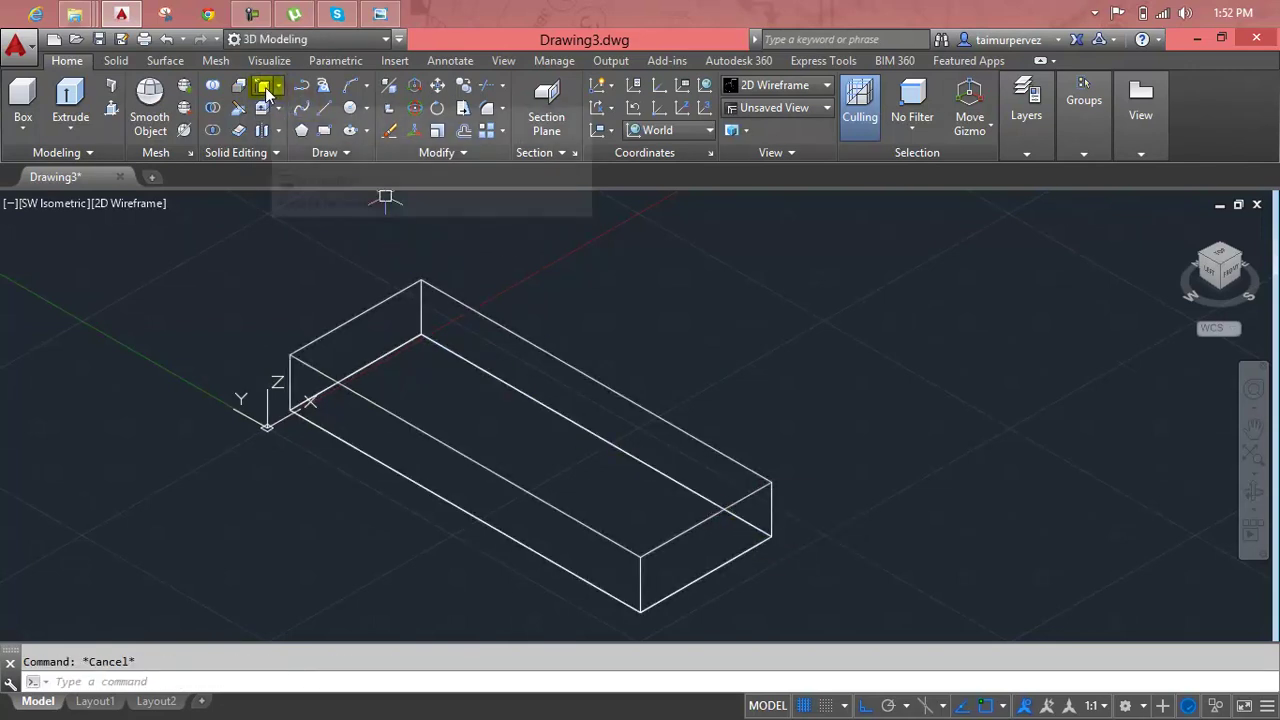
{"action": "left_click", "coordinate": [272, 89]}
{"action": "left_click", "coordinate": [688, 528]}
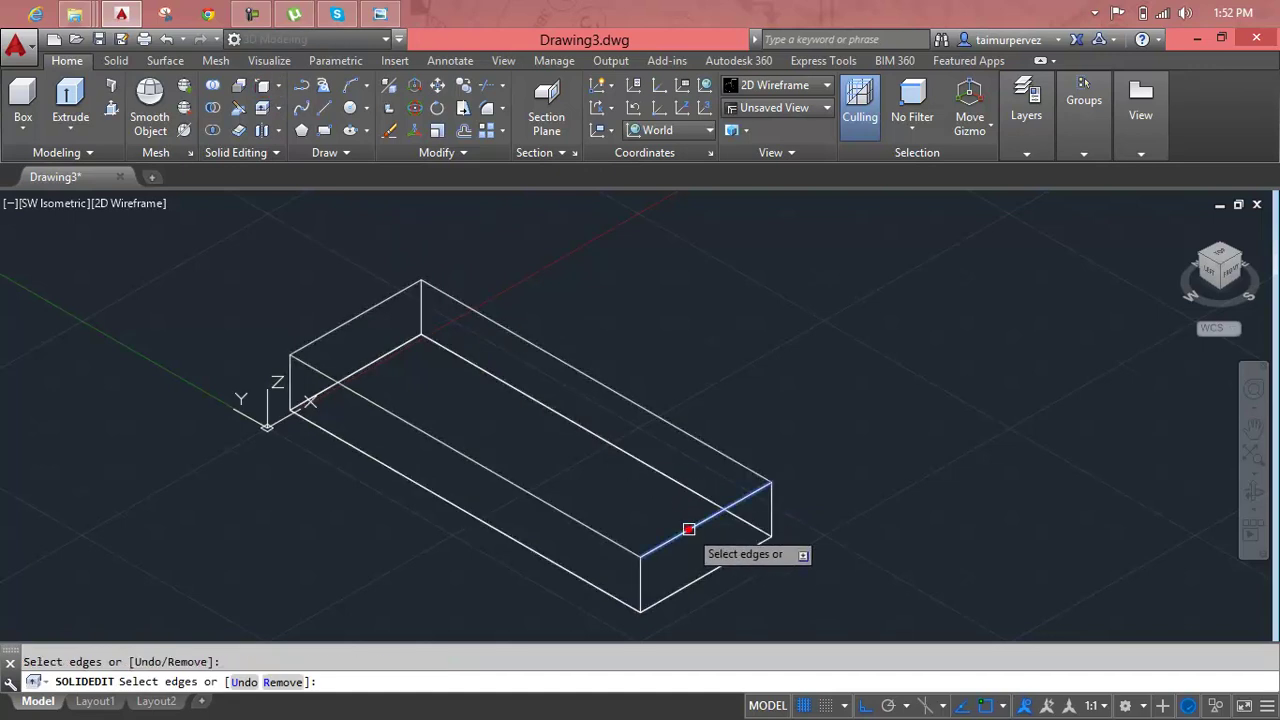
{"action": "key", "text": "Return"}
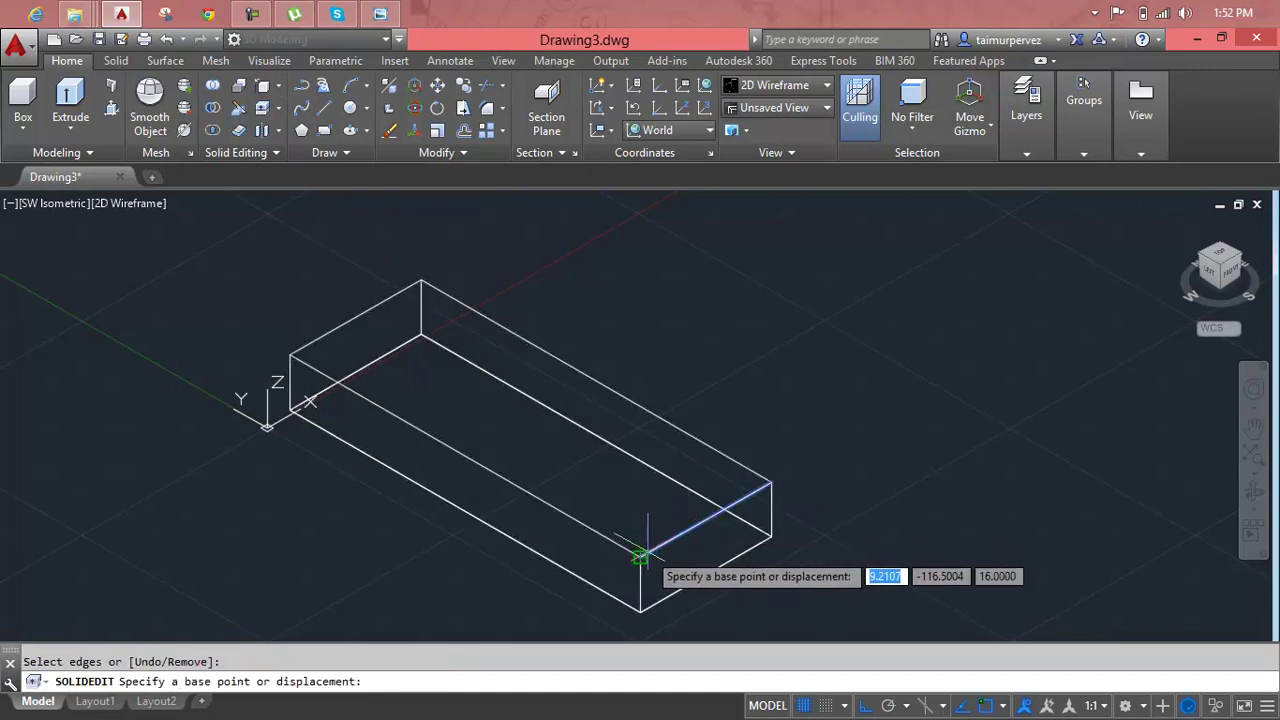
{"action": "left_click", "coordinate": [640, 557]}
{"action": "type", "text": "22"}
{"action": "key", "text": "Return"}
{"action": "key", "text": "Return"}
{"action": "key", "text": "Return"}
{"action": "scroll", "coordinate": [697, 490], "scroll_direction": "up", "scroll_amount": 2}
{"action": "scroll", "coordinate": [691, 486], "scroll_direction": "up", "scroll_amount": 1}
Draw a radius 22 circle centred on the copied edge's midpoint
{"action": "scroll", "coordinate": [657, 443], "scroll_direction": "up", "scroll_amount": 1}
{"action": "key", "text": "Escape"}
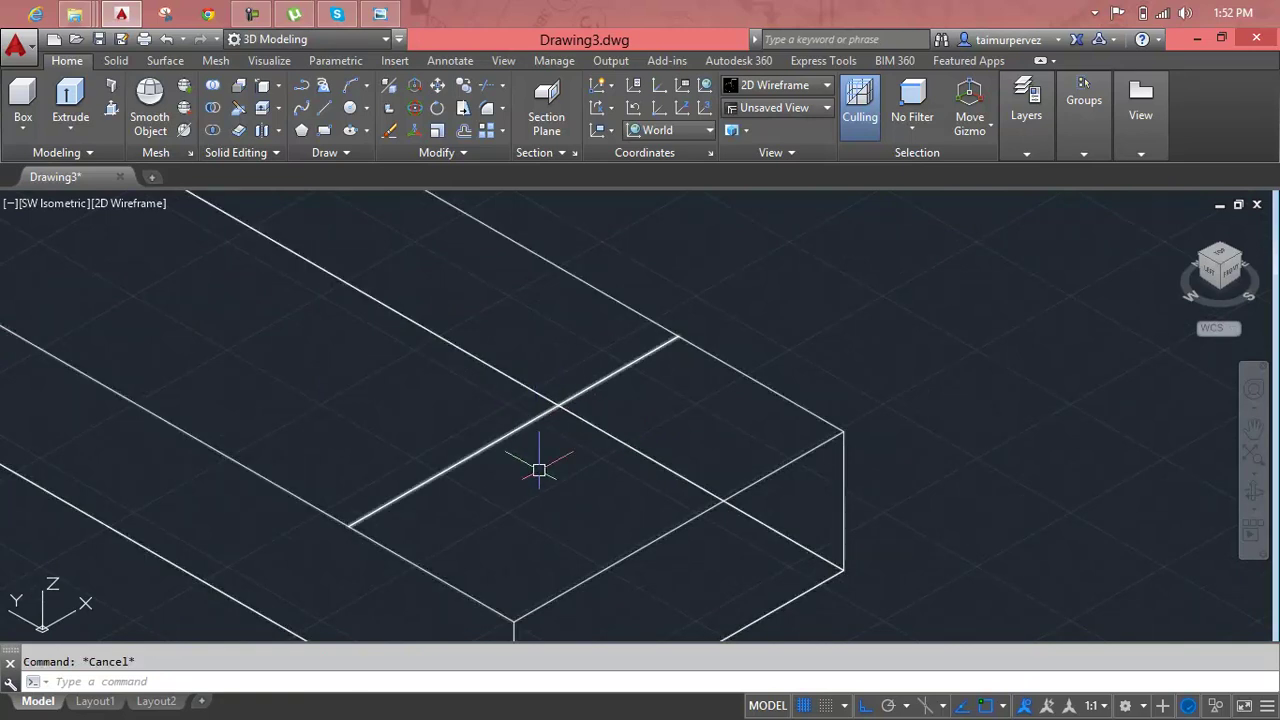
{"action": "type", "text": "c"}
{"action": "key", "text": "Return"}
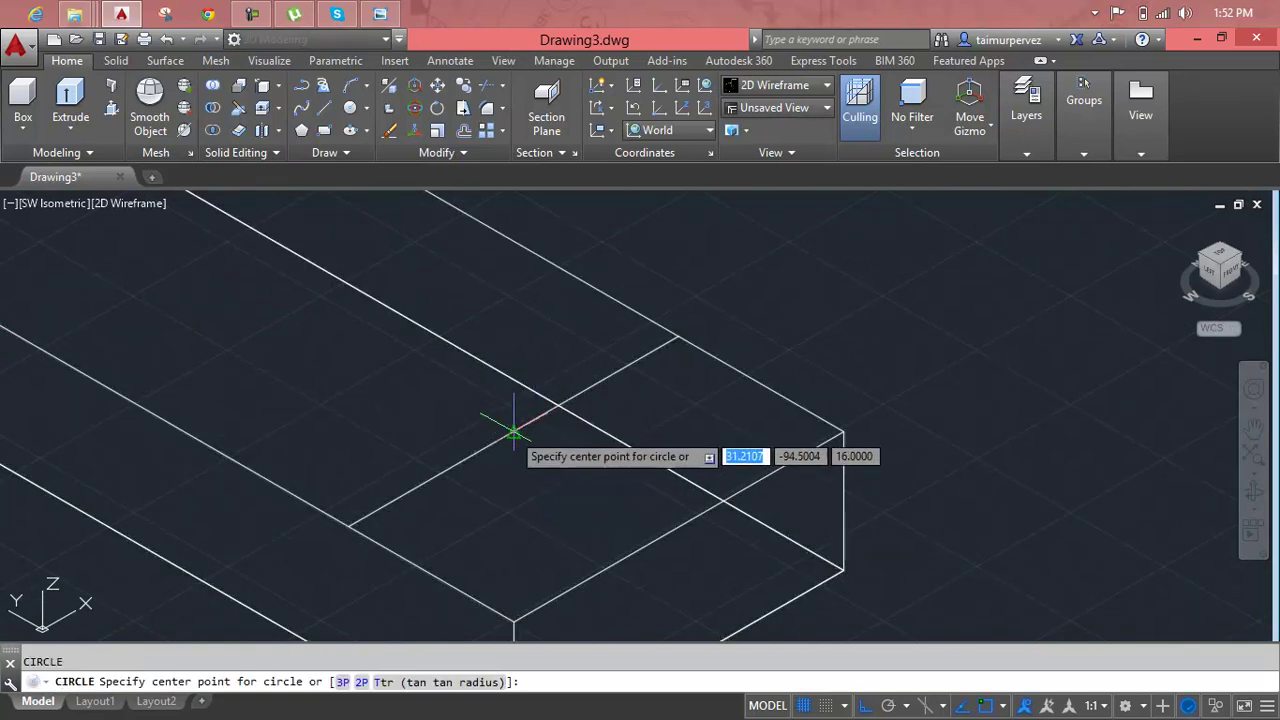
{"action": "left_click", "coordinate": [514, 431]}
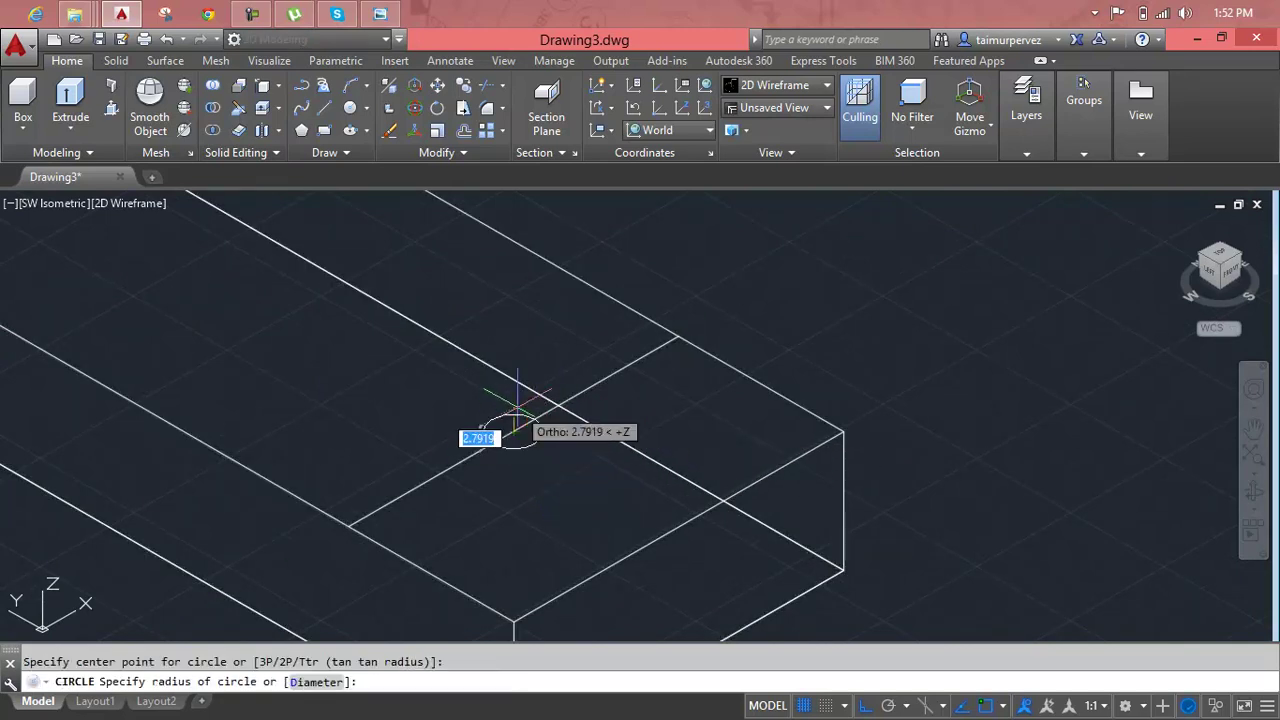
{"action": "type", "text": "22"}
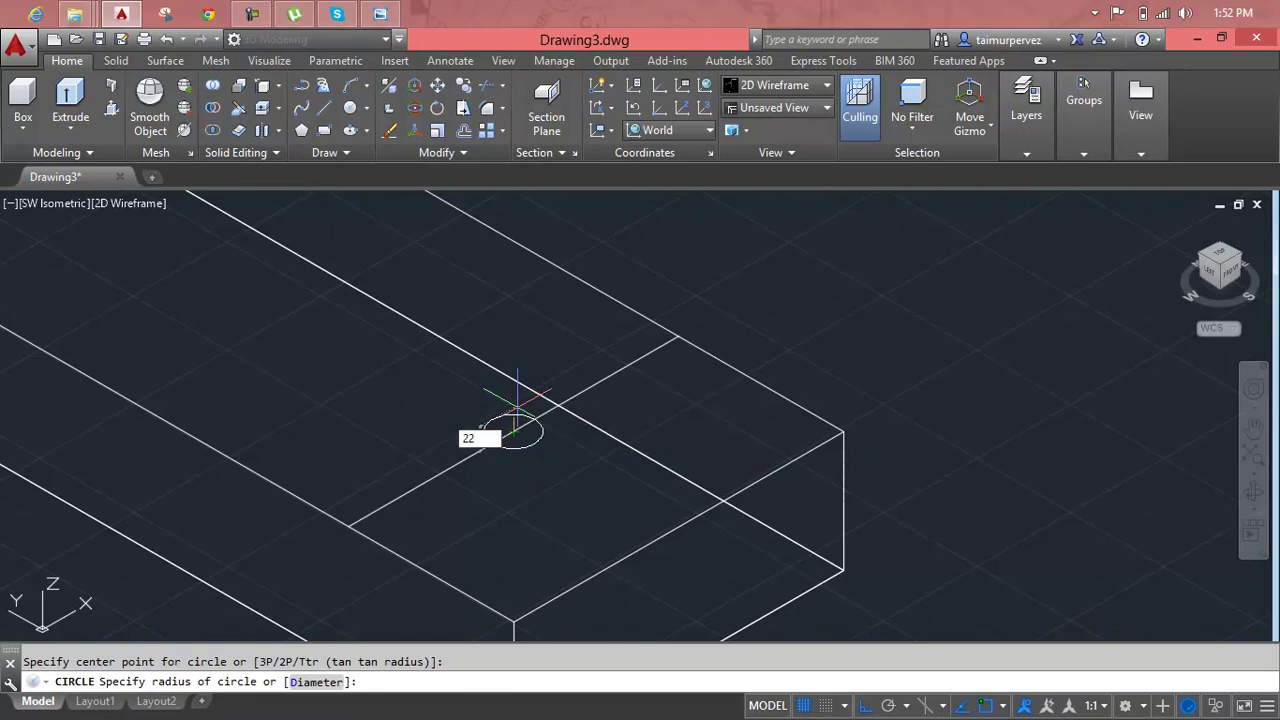
{"action": "key", "text": "Return"}
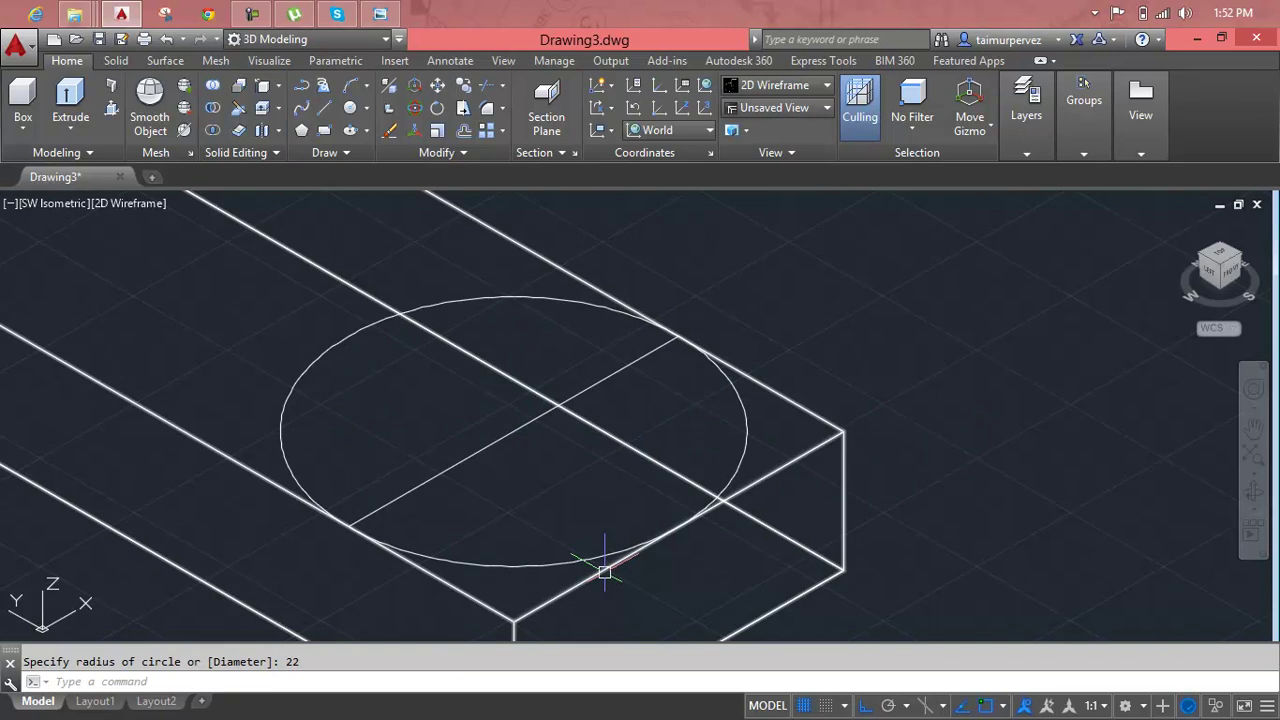
{"action": "left_click", "coordinate": [384, 12]}
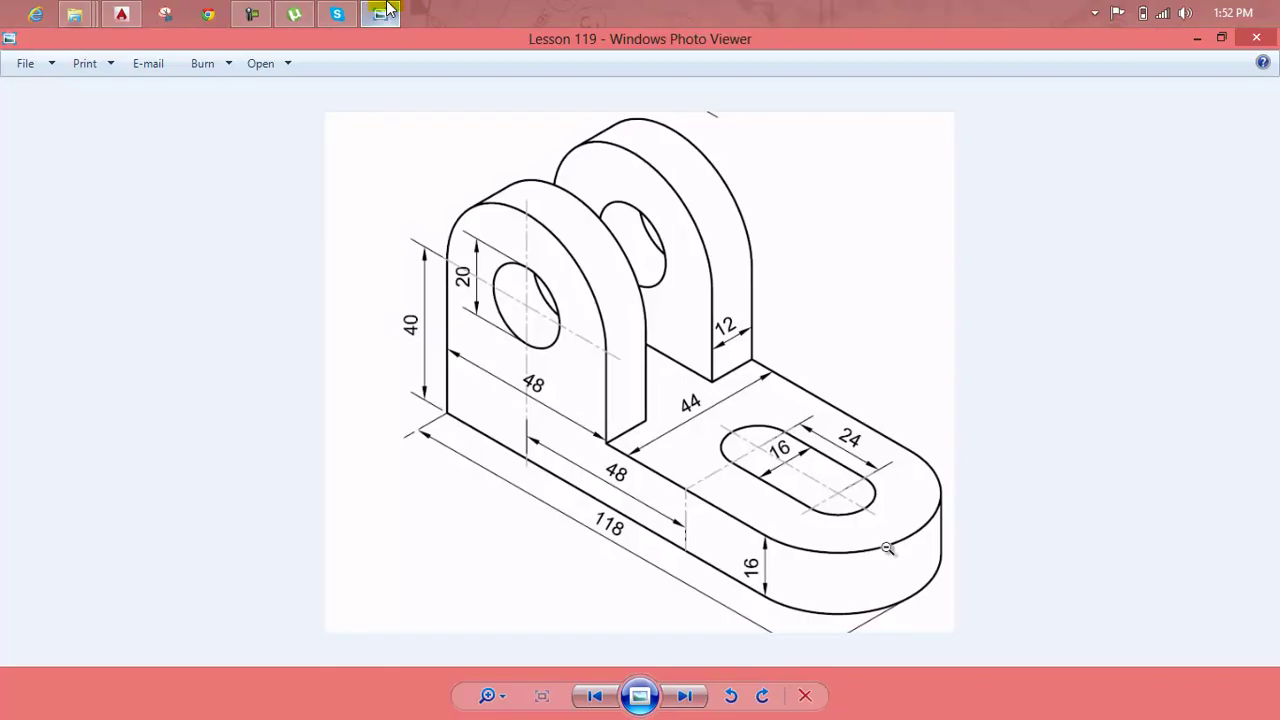
{"action": "left_click", "coordinate": [386, 12]}
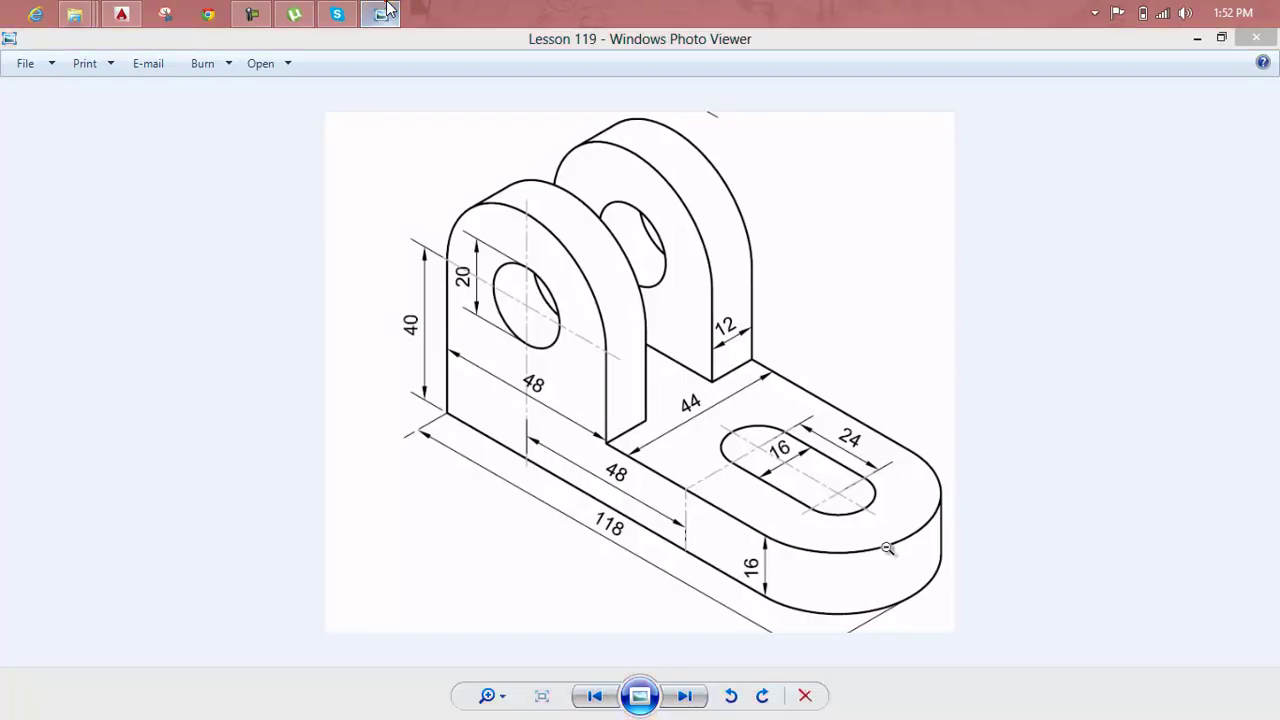
{"action": "left_click", "coordinate": [388, 12]}
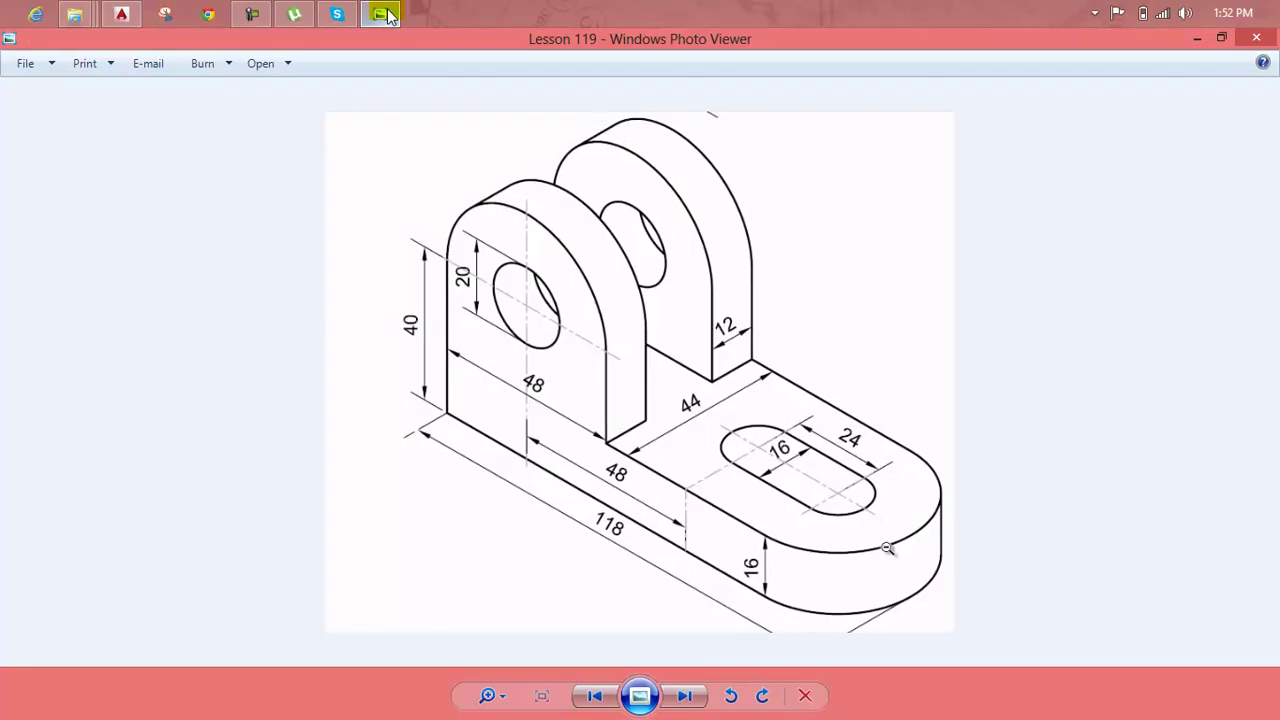
{"action": "left_click", "coordinate": [386, 13]}
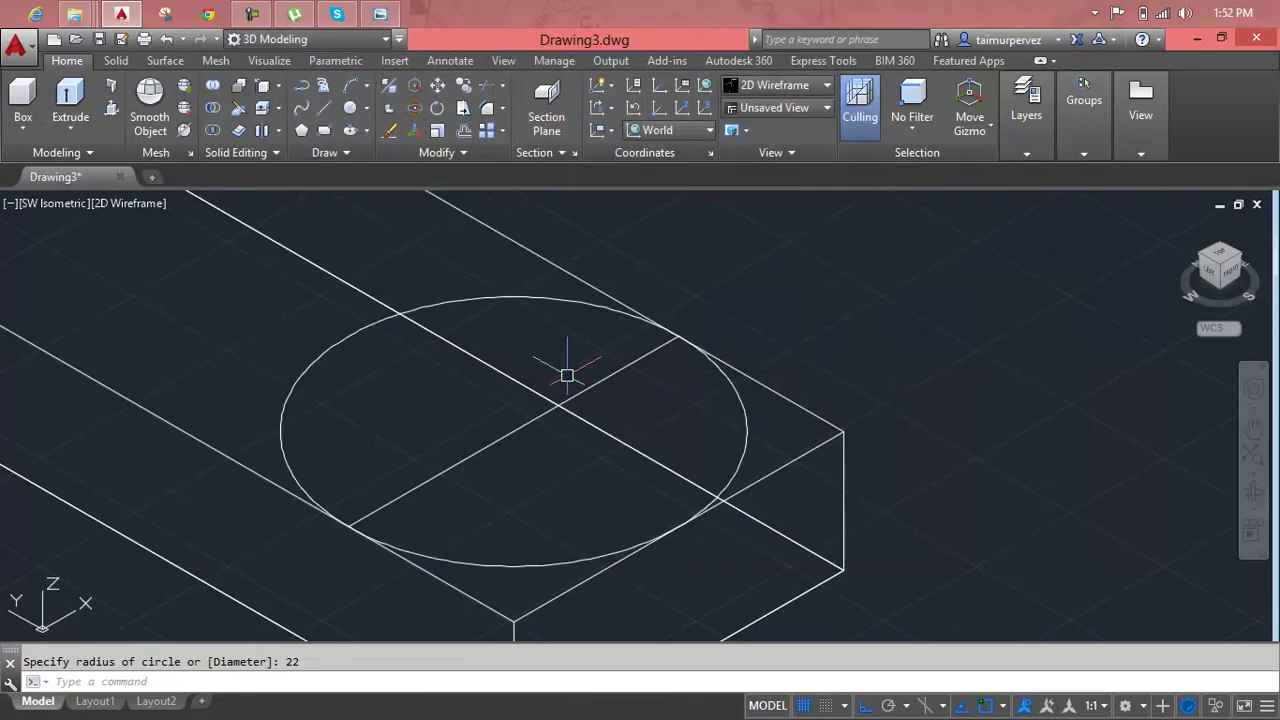
Add a concentric radius 8 circle at the same centre
{"action": "key", "text": "Escape"}
{"action": "type", "text": "c"}
{"action": "key", "text": "Return"}
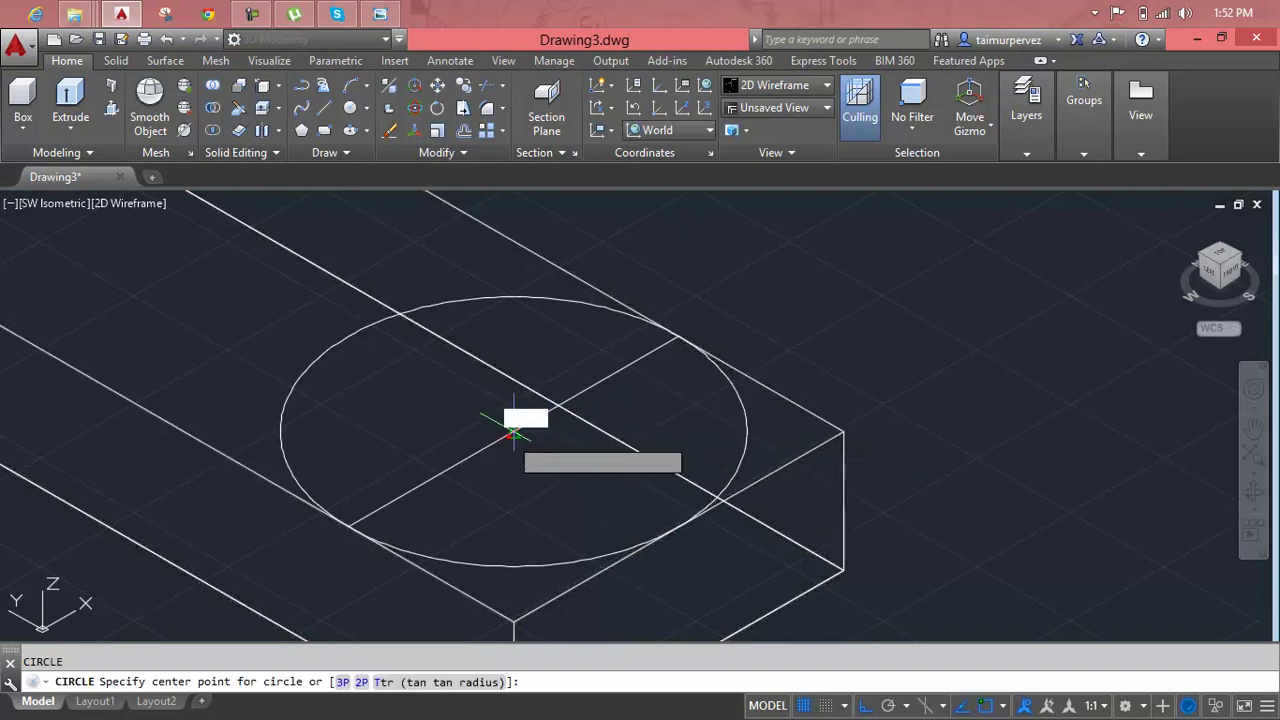
{"action": "left_click", "coordinate": [513, 433]}
{"action": "type", "text": "8"}
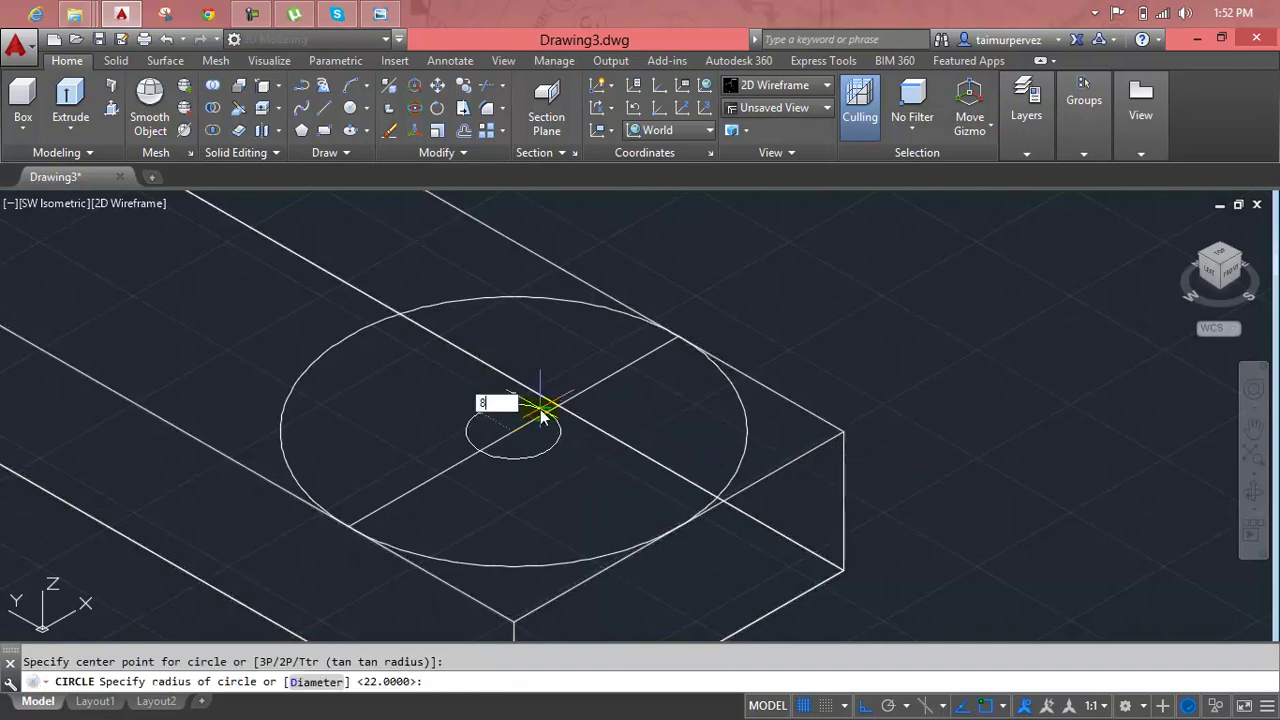
{"action": "key", "text": "Return"}
{"action": "key", "text": "Escape"}
{"action": "scroll", "coordinate": [586, 370], "scroll_direction": "down", "scroll_amount": 2}
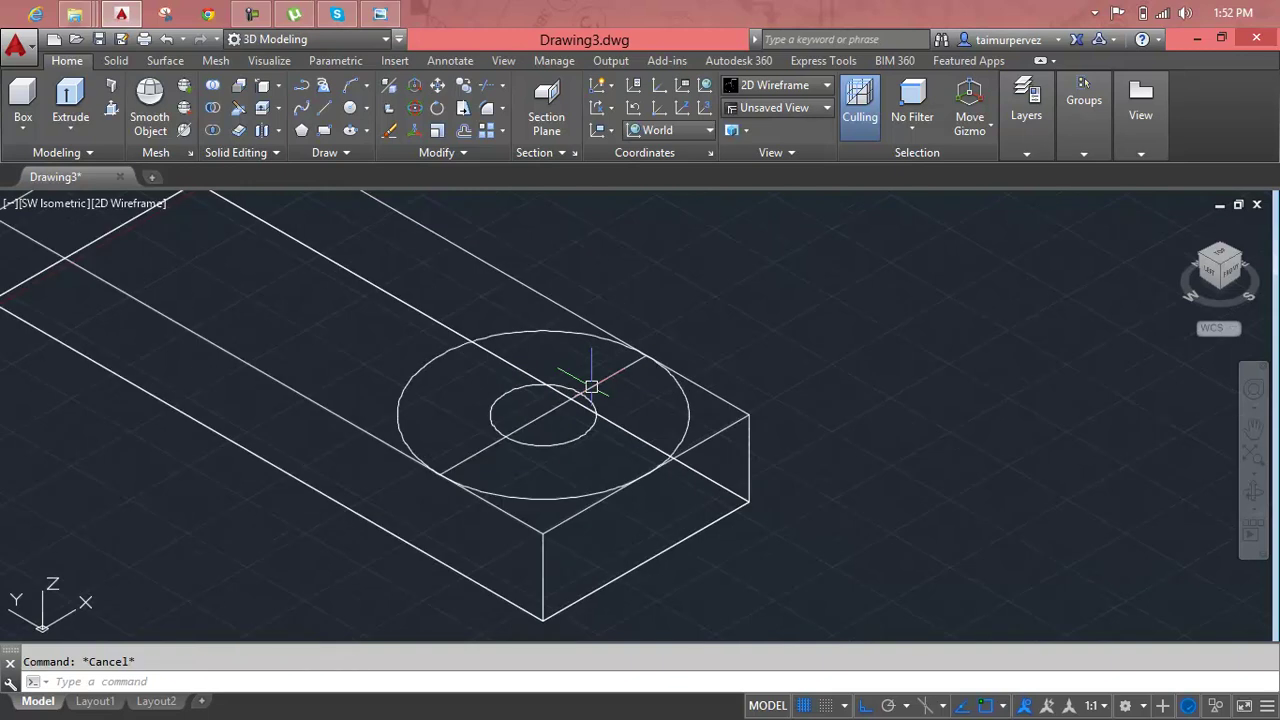
Press-pull away both corner regions outside the radius 22 circle, then delete the helper line and outer circle
{"action": "left_click", "coordinate": [111, 108]}
{"action": "left_click", "coordinate": [541, 513]}
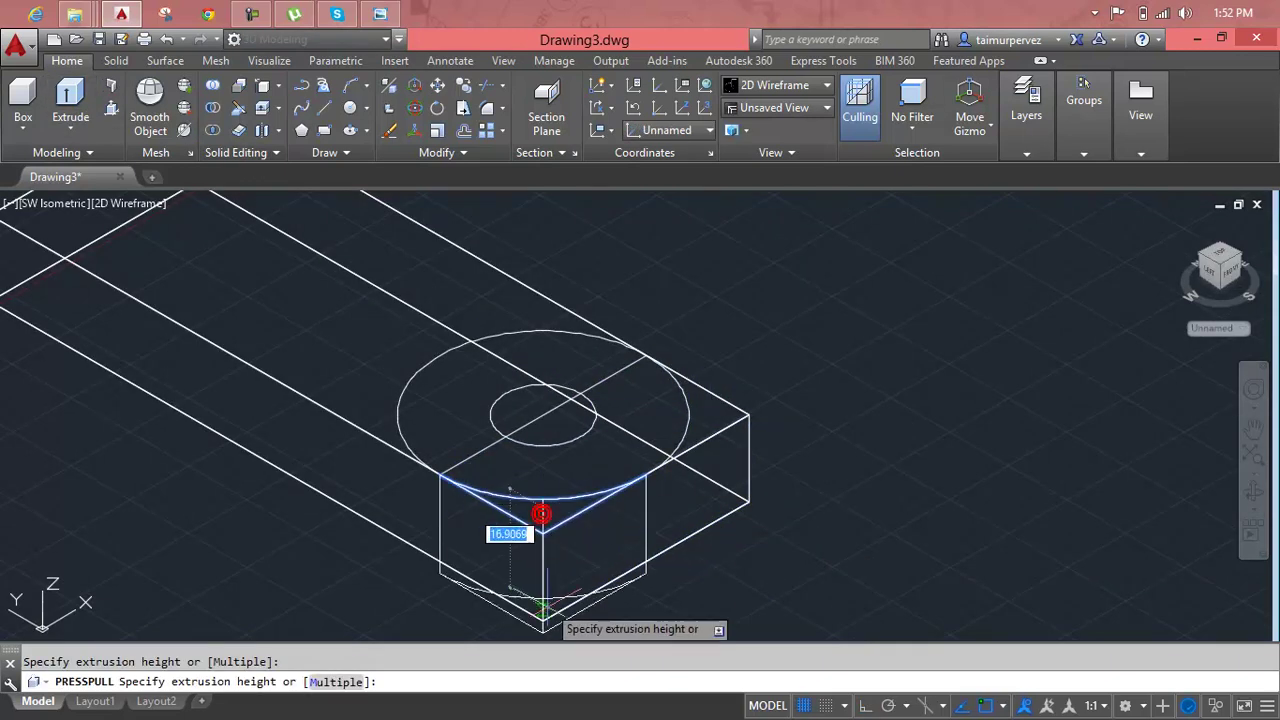
{"action": "left_click", "coordinate": [562, 474]}
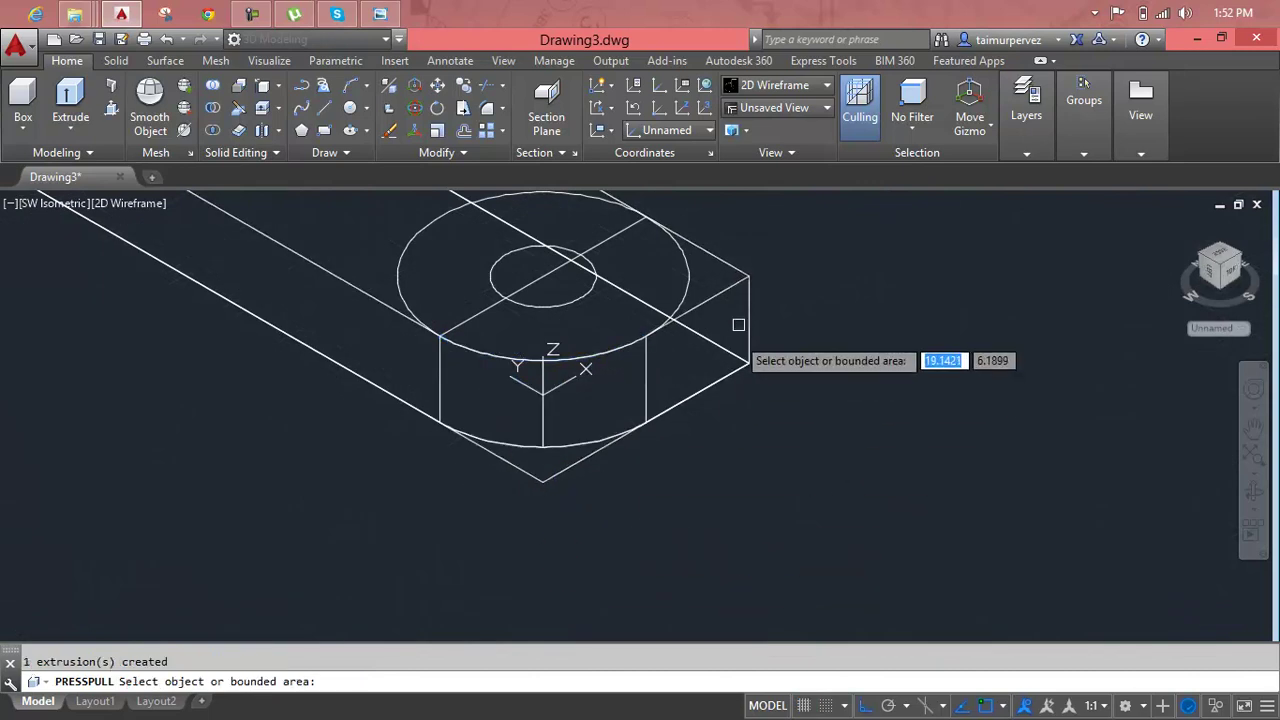
{"action": "left_click", "coordinate": [716, 272]}
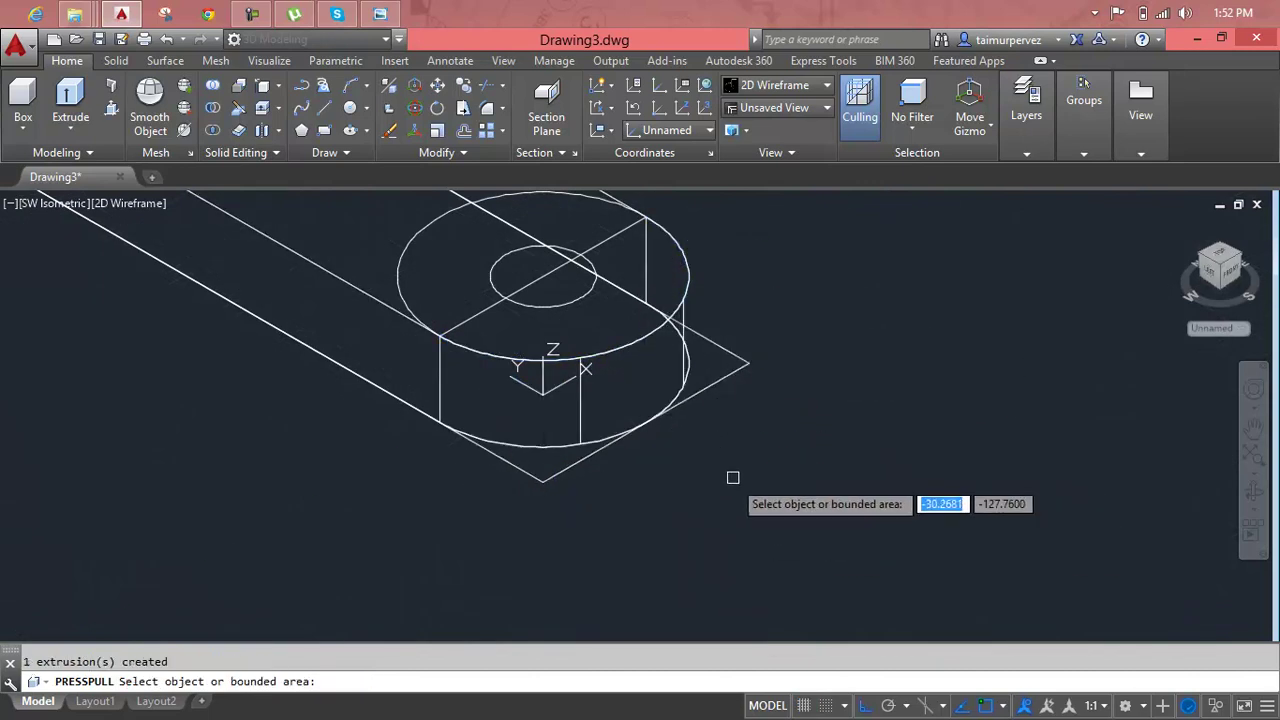
{"action": "middle_click_drag", "start_coordinate": [636, 355], "coordinate": [643, 475]}
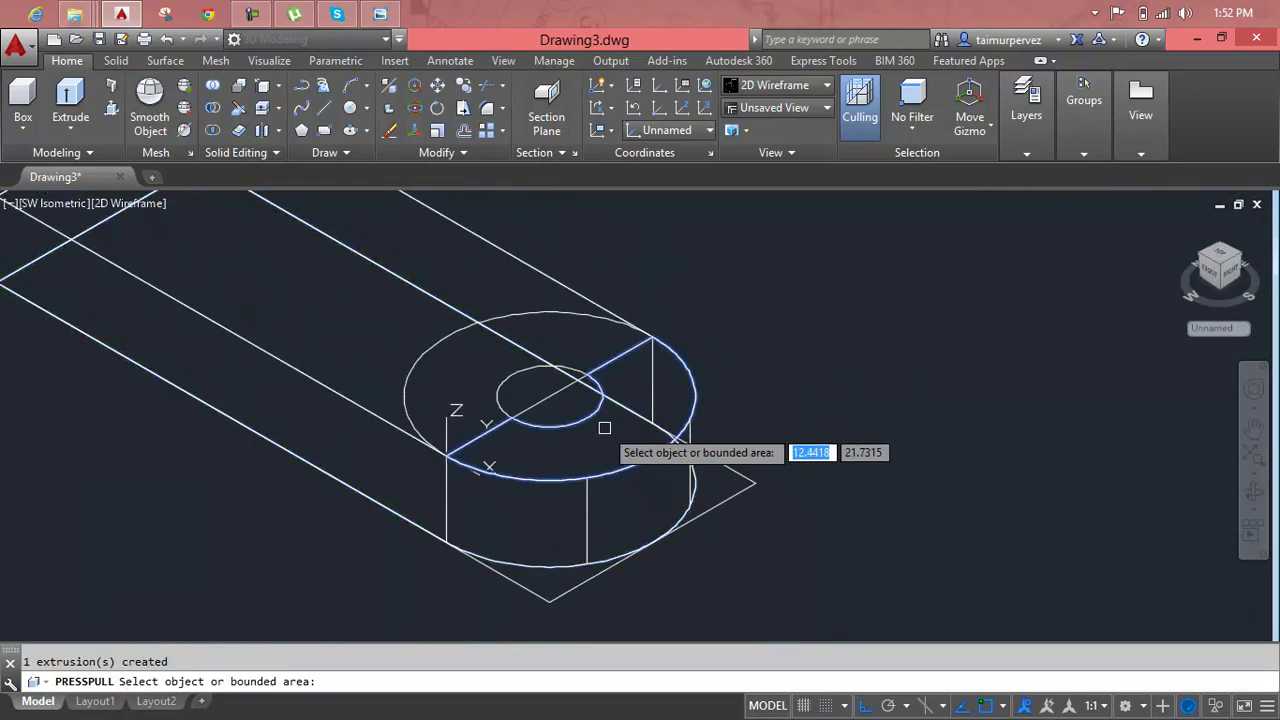
{"action": "key", "text": "Escape"}
{"action": "left_click", "coordinate": [557, 393]}
{"action": "key", "text": "Delete"}
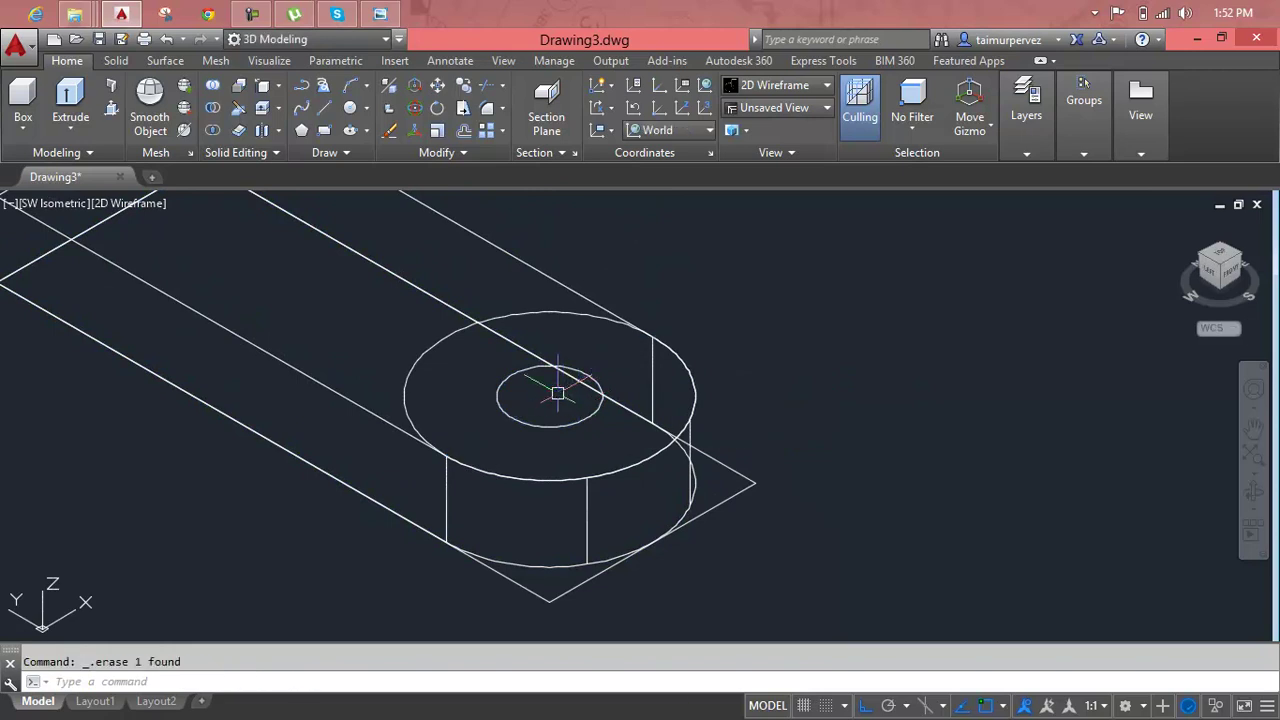
{"action": "left_click", "coordinate": [524, 316]}
{"action": "key", "text": "Delete"}
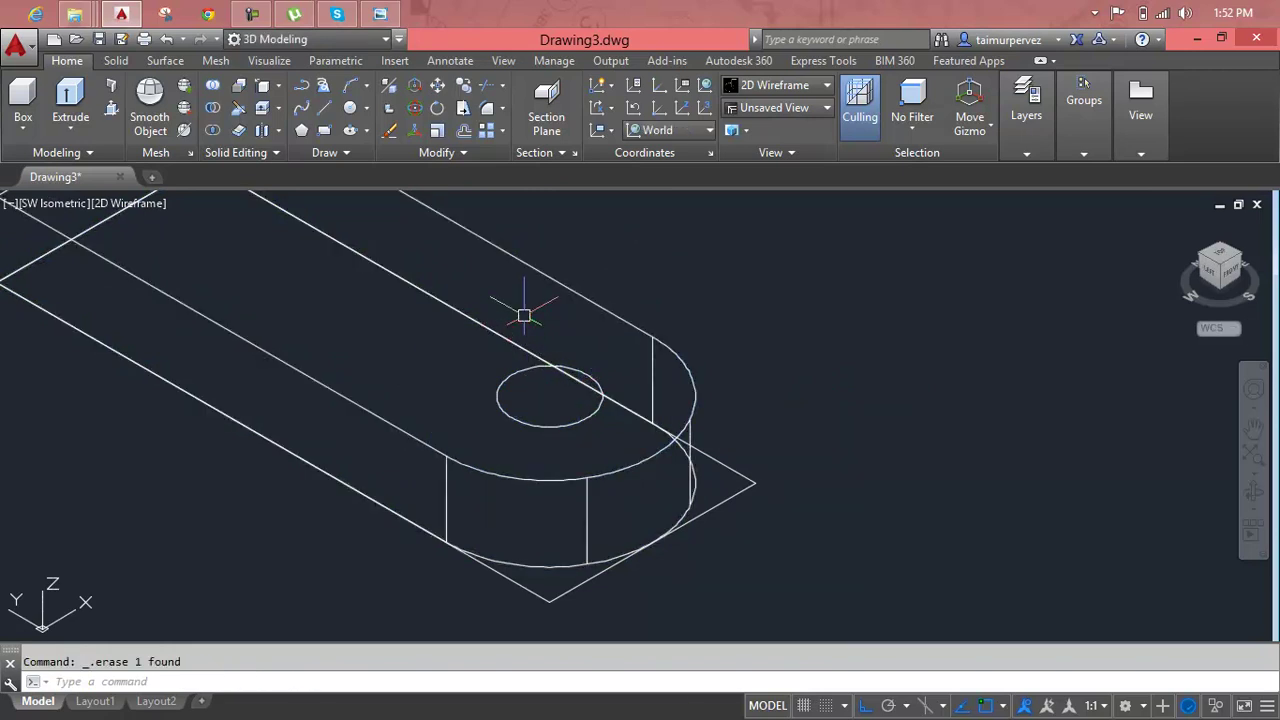
{"action": "key", "text": "Escape"}
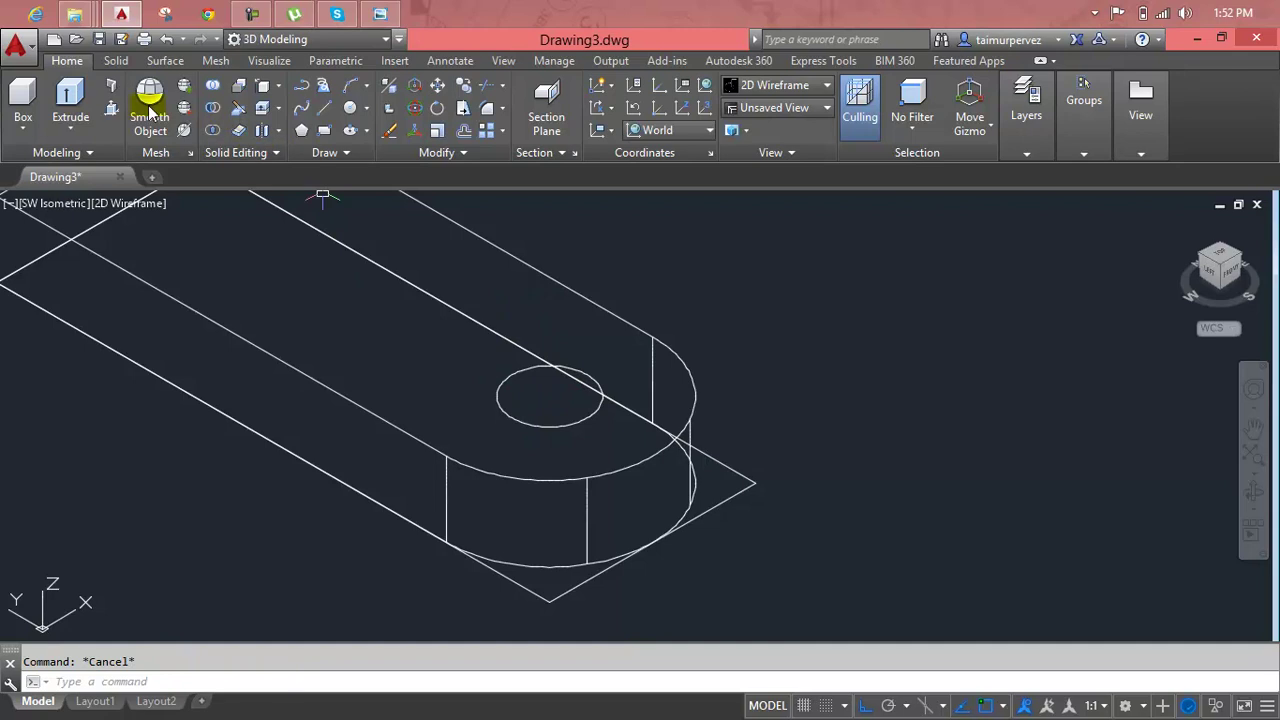
Push the radius 8 circle through the plate to cut the hole and erase the leftover edge
{"action": "left_click", "coordinate": [113, 110]}
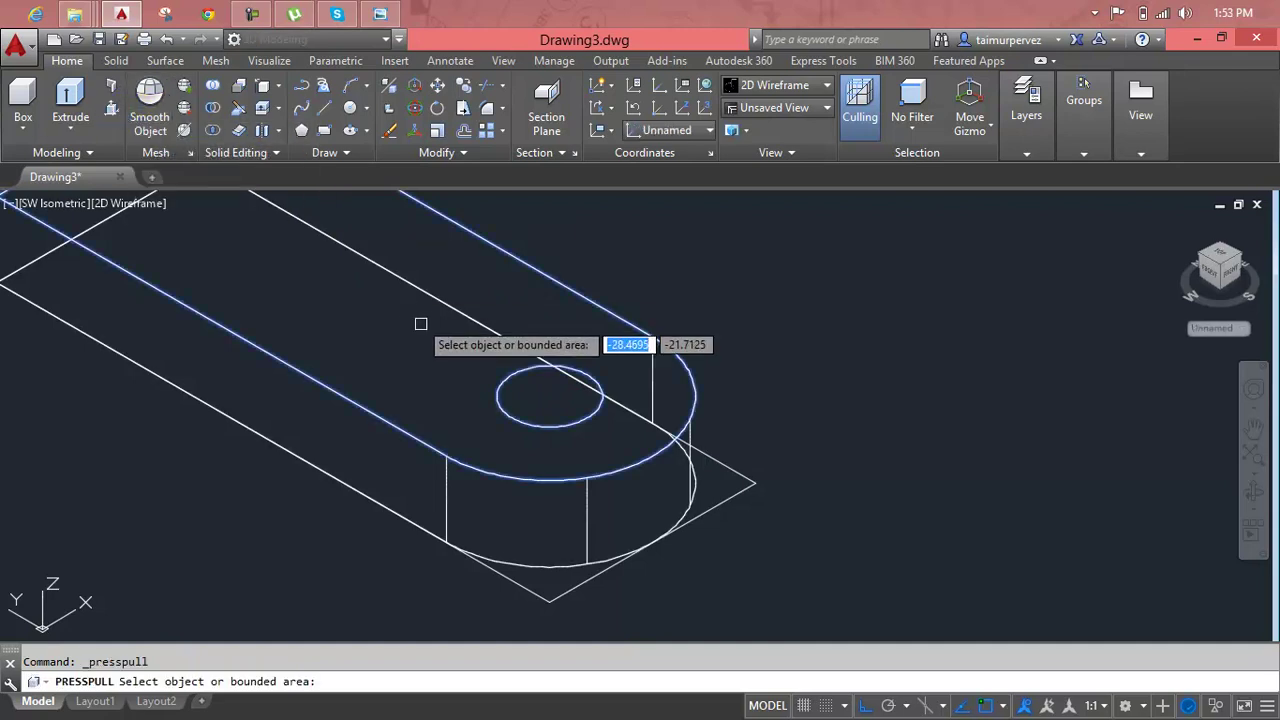
{"action": "left_click", "coordinate": [549, 396]}
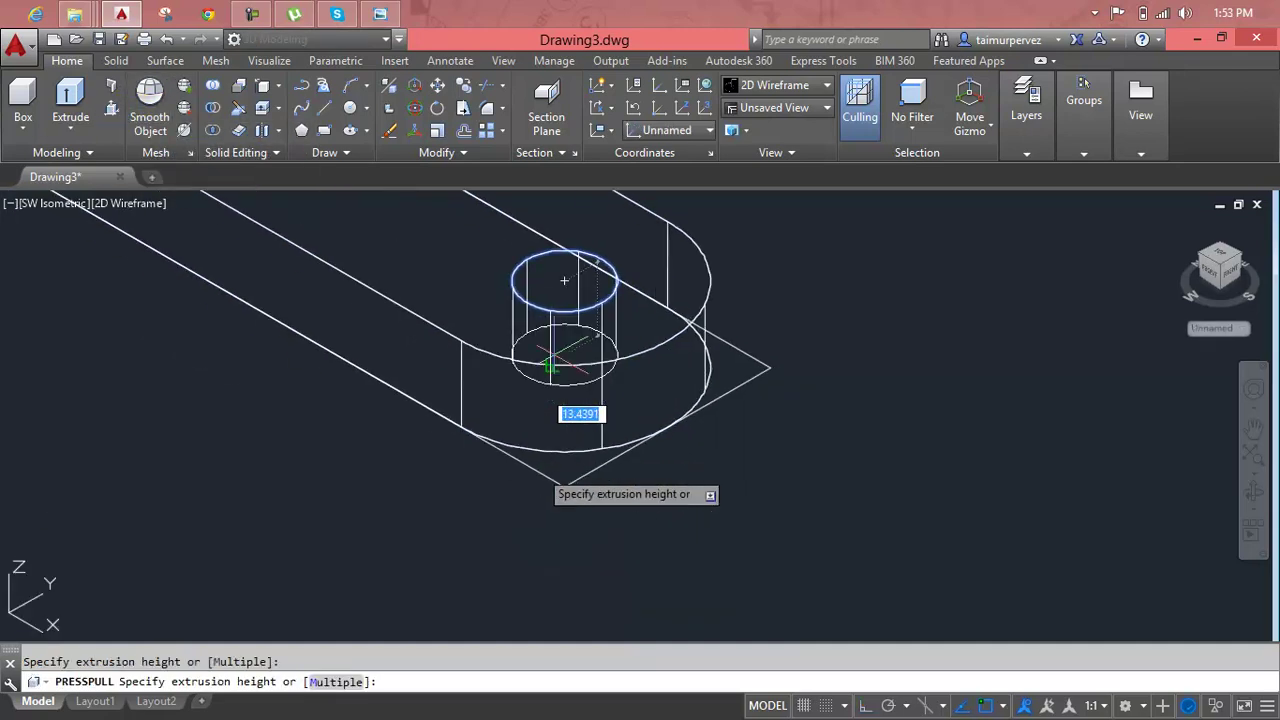
{"action": "left_click", "coordinate": [594, 569]}
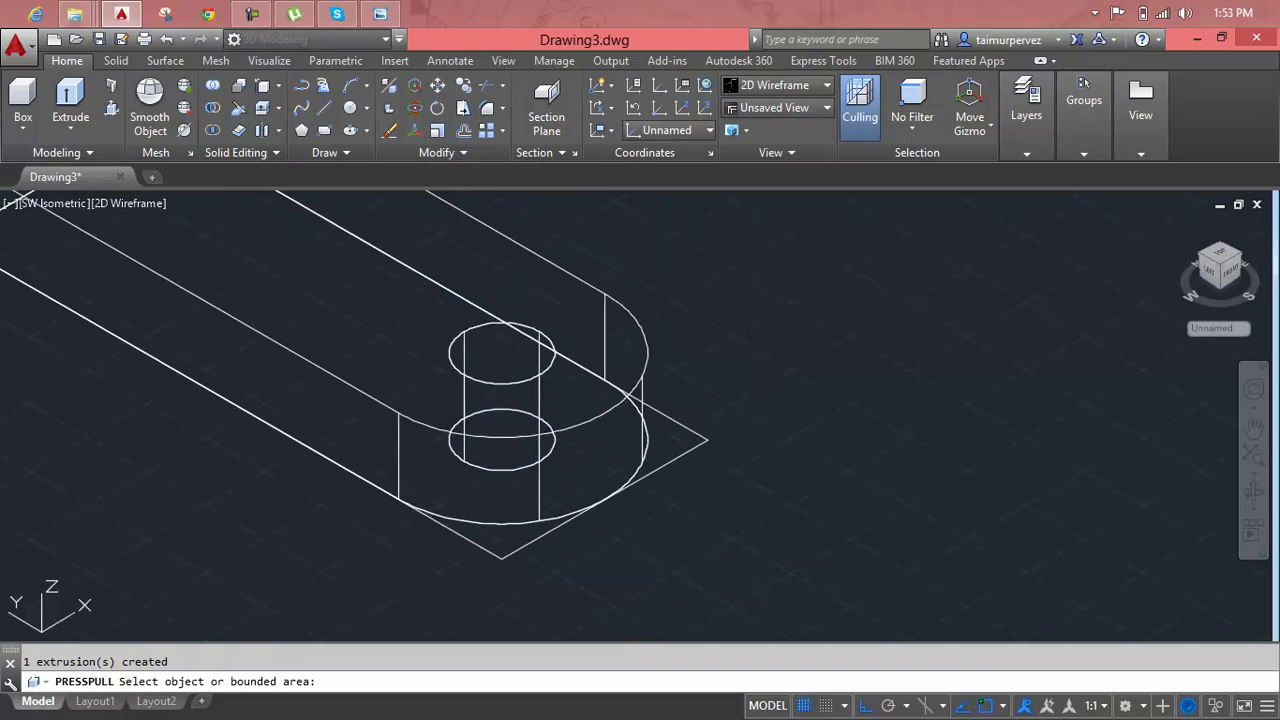
{"action": "key", "text": "Escape"}
{"action": "left_click", "coordinate": [514, 551]}
{"action": "key", "text": "Delete"}
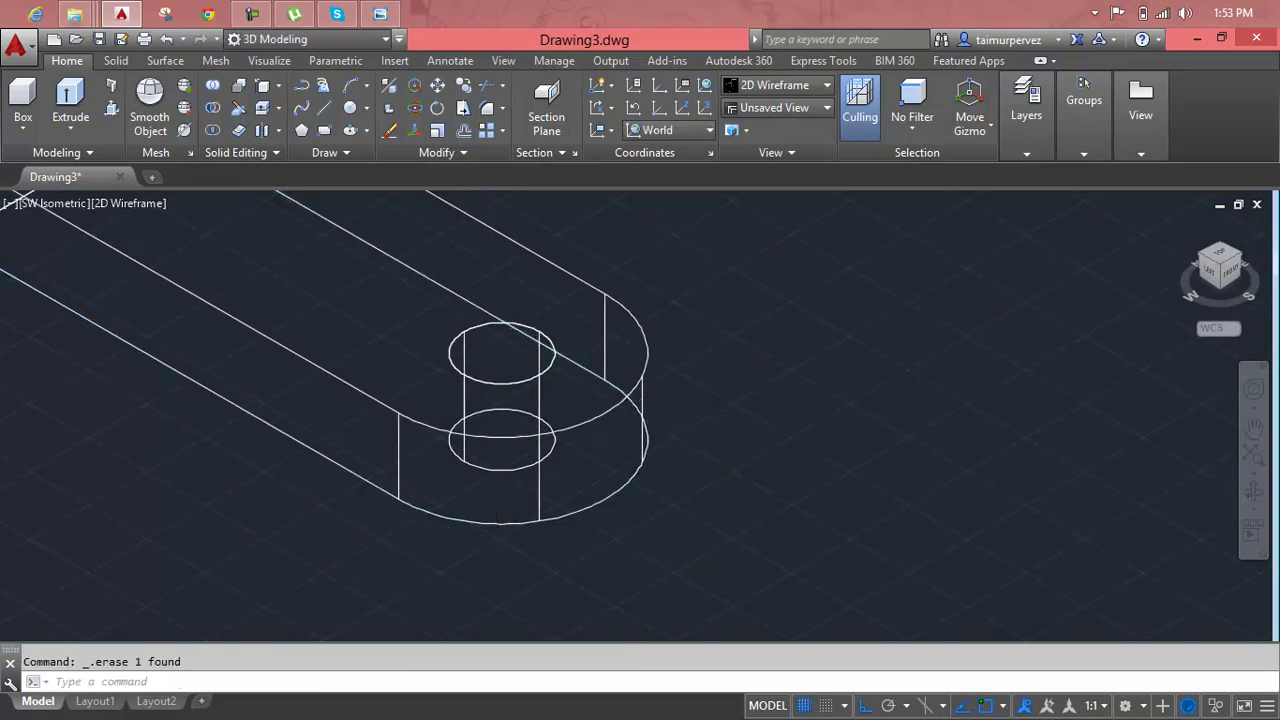
{"action": "scroll", "coordinate": [690, 450], "scroll_direction": "down", "scroll_amount": 5}
{"action": "scroll", "coordinate": [604, 498], "scroll_direction": "up", "scroll_amount": 4}
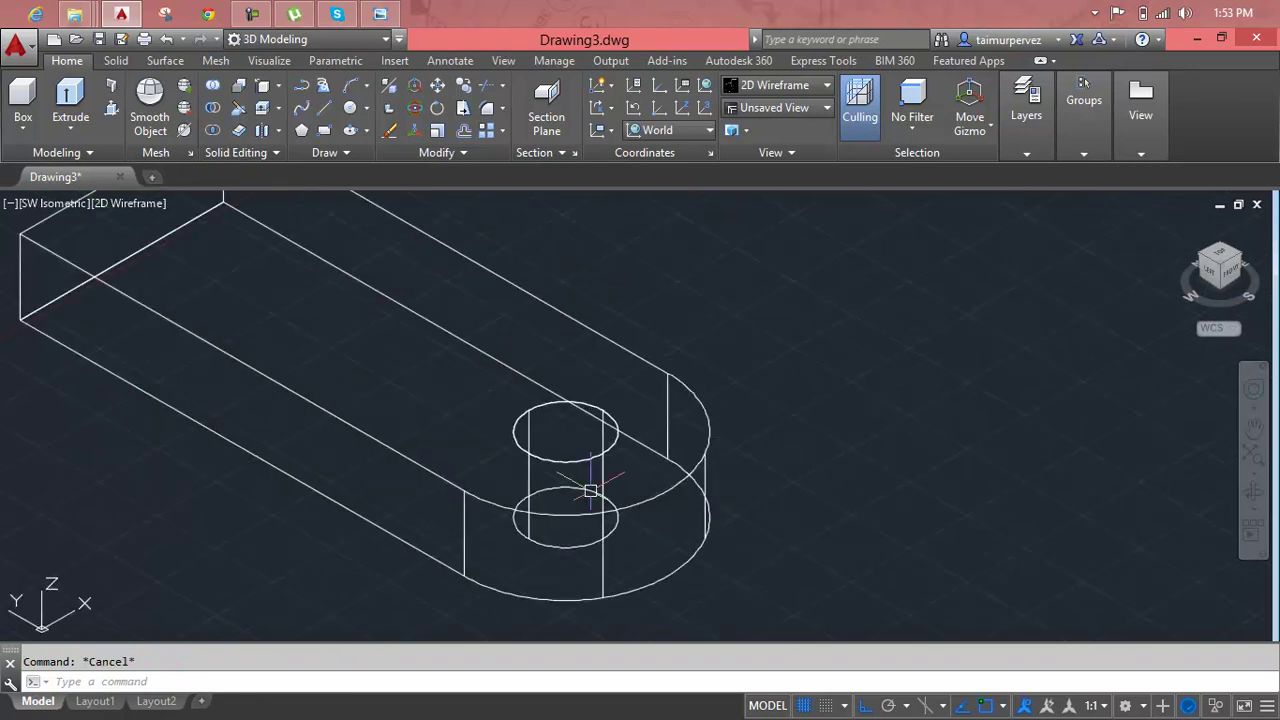
{"action": "left_click", "coordinate": [385, 13]}
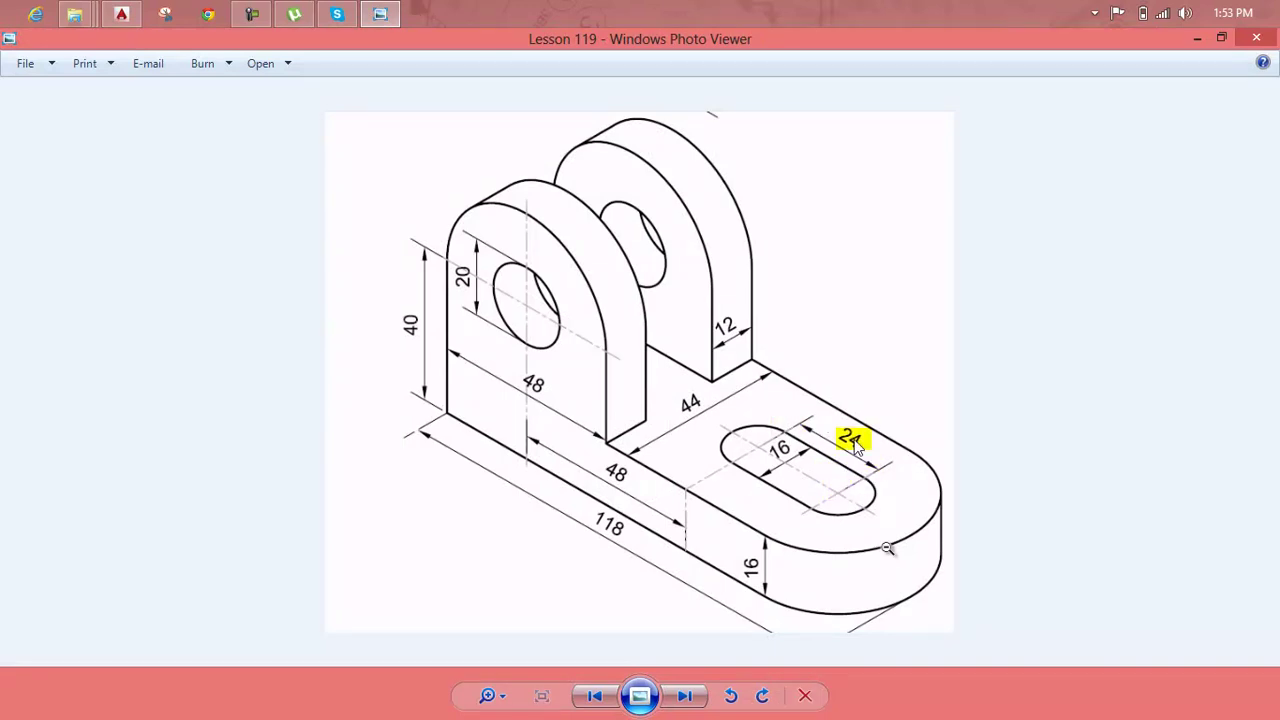
{"action": "left_click", "coordinate": [380, 13]}
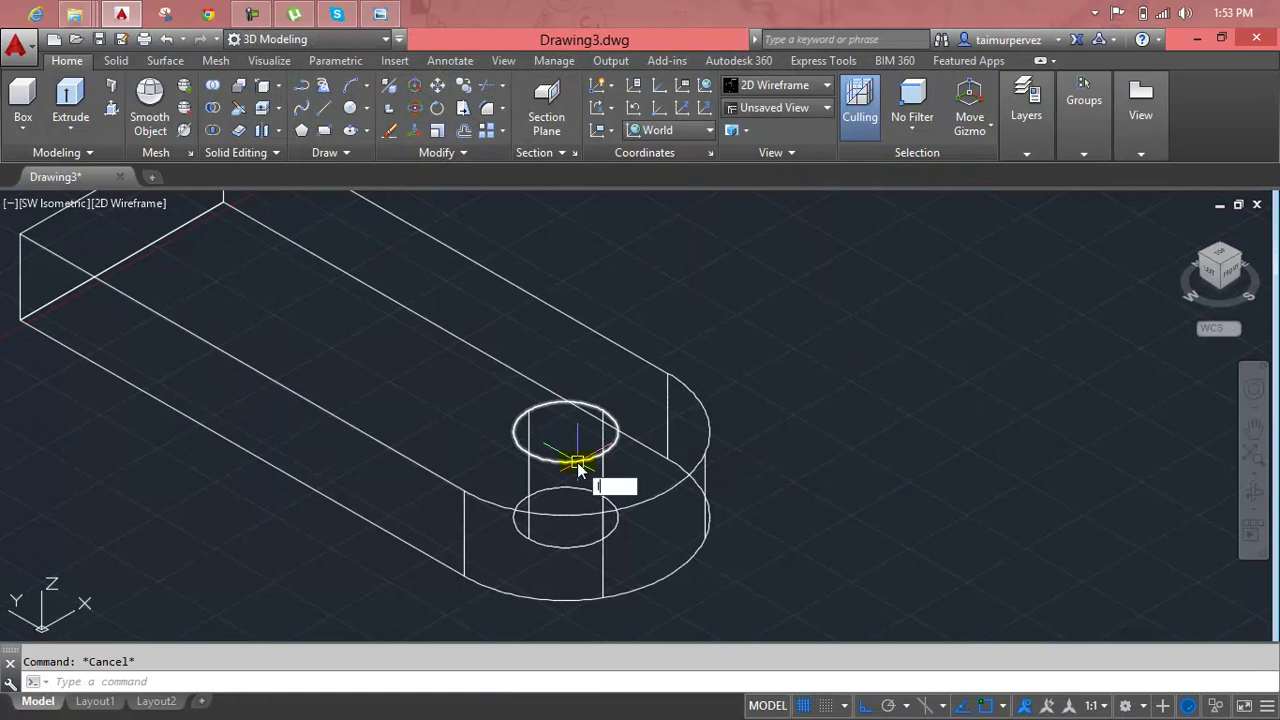
Start a slot line from the hole edge, then delete the mistaken short line
{"action": "type", "text": "l"}
{"action": "key", "text": "Return"}
{"action": "left_click", "coordinate": [598, 410]}
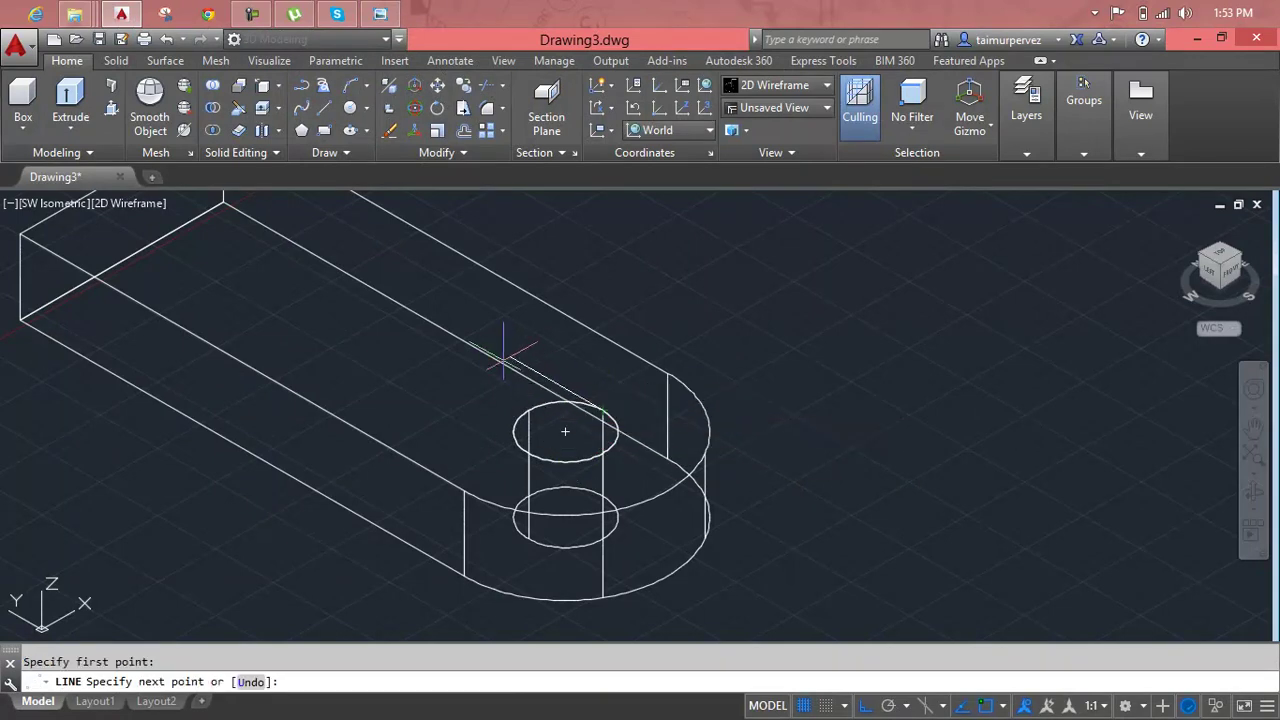
{"action": "type", "text": "24"}
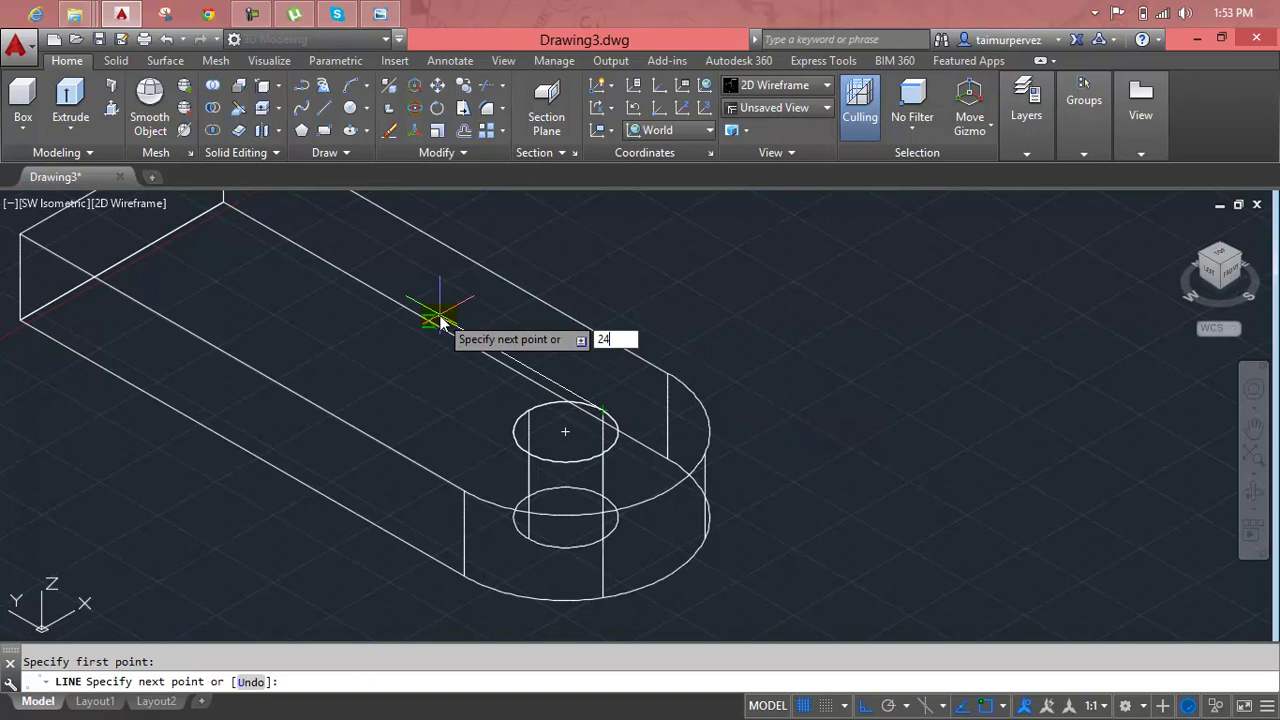
{"action": "key", "text": "Return"}
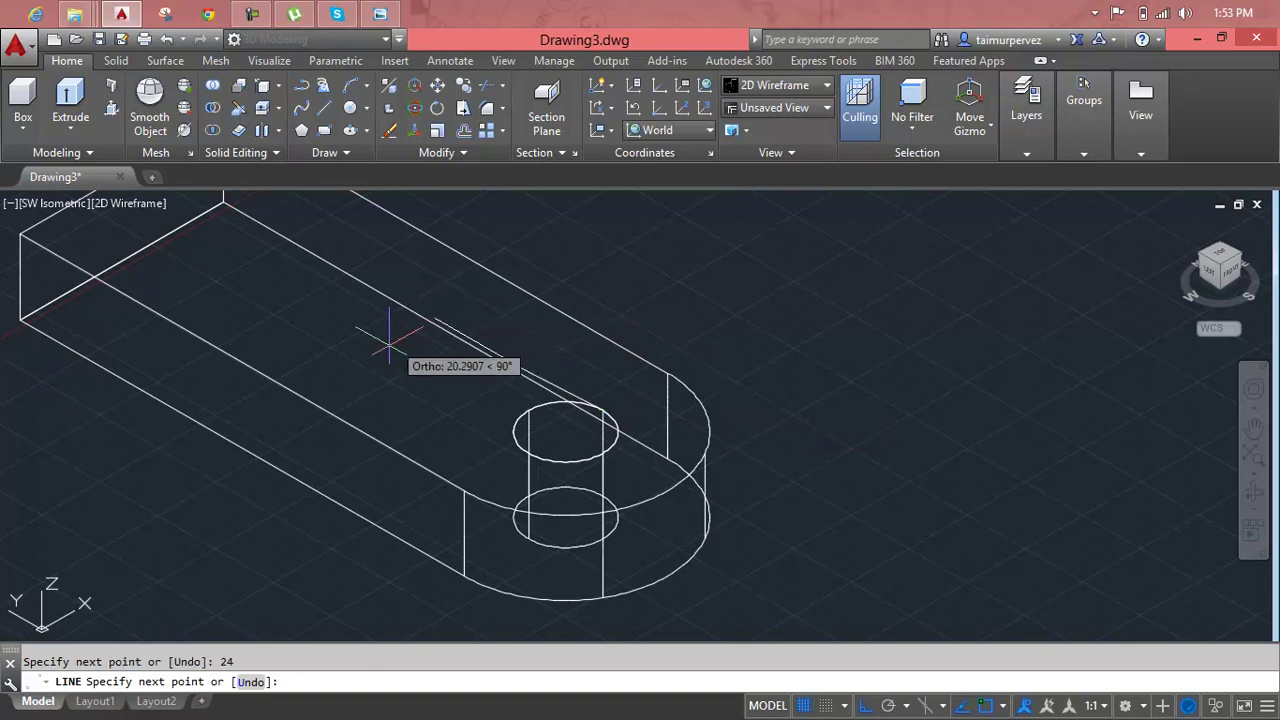
{"action": "key", "text": "Escape"}
{"action": "scroll", "coordinate": [540, 372], "scroll_direction": "up", "scroll_amount": 4}
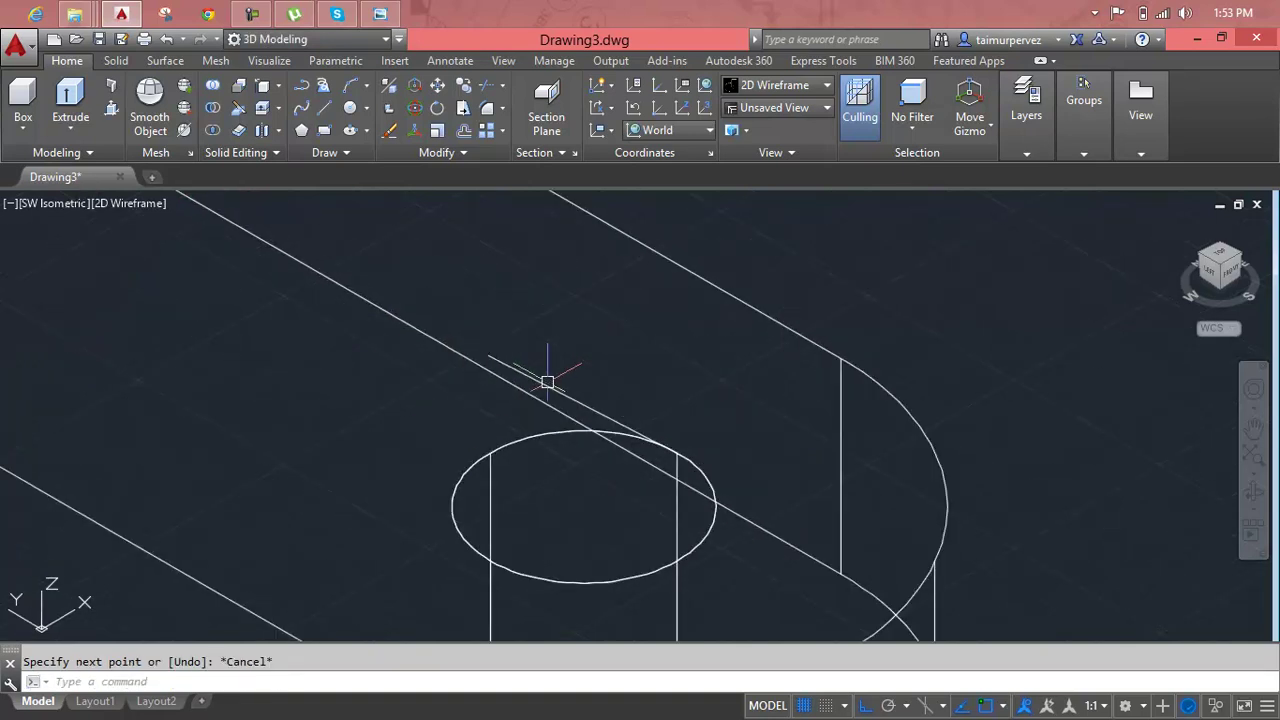
{"action": "left_click", "coordinate": [547, 390]}
{"action": "key", "text": "Delete"}
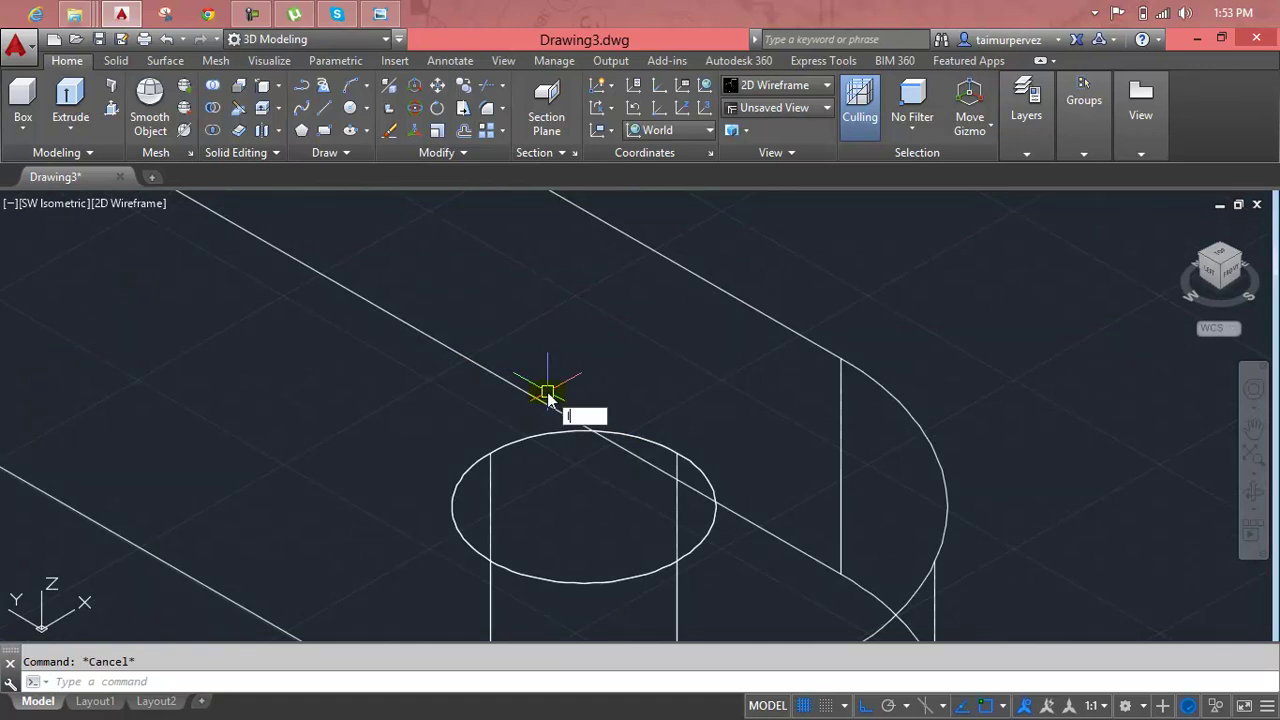
Draw the slot outline: 24 along the plate, 16 across, and back to the edge
{"action": "key", "text": "Return"}
{"action": "left_click", "coordinate": [676, 453]}
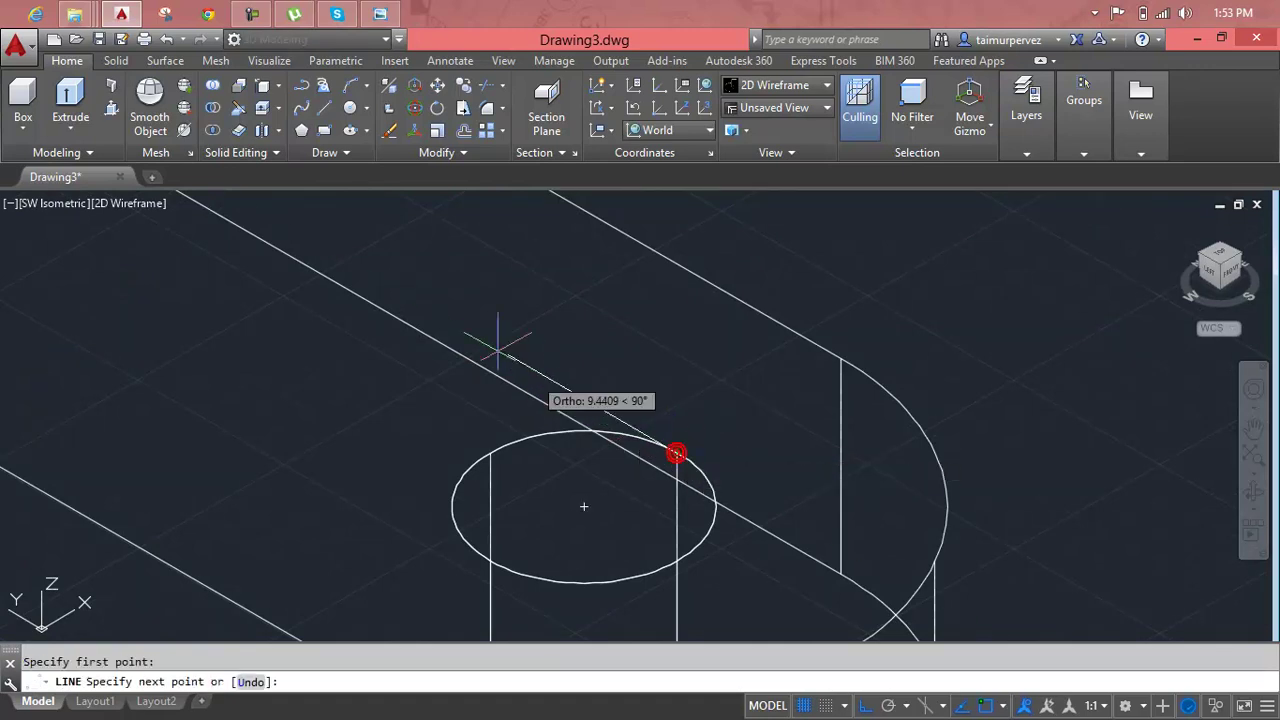
{"action": "type", "text": "24"}
{"action": "key", "text": "Return"}
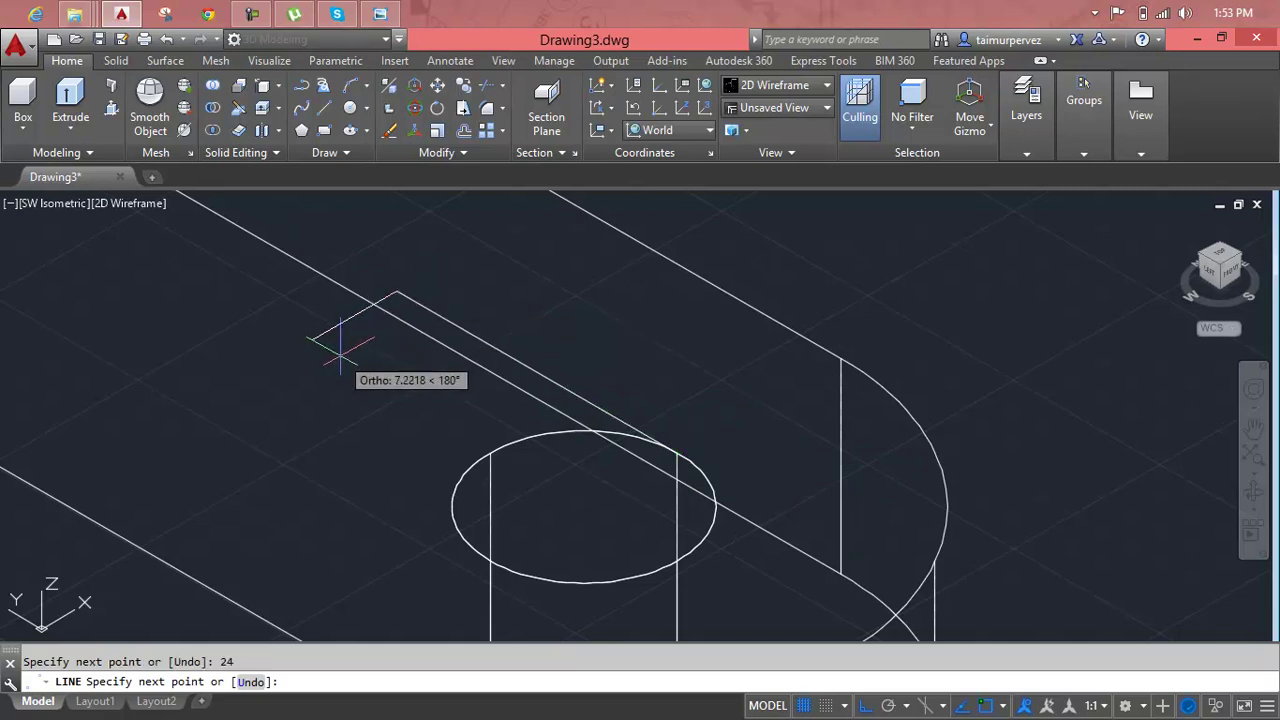
{"action": "type", "text": "16"}
{"action": "key", "text": "Return"}
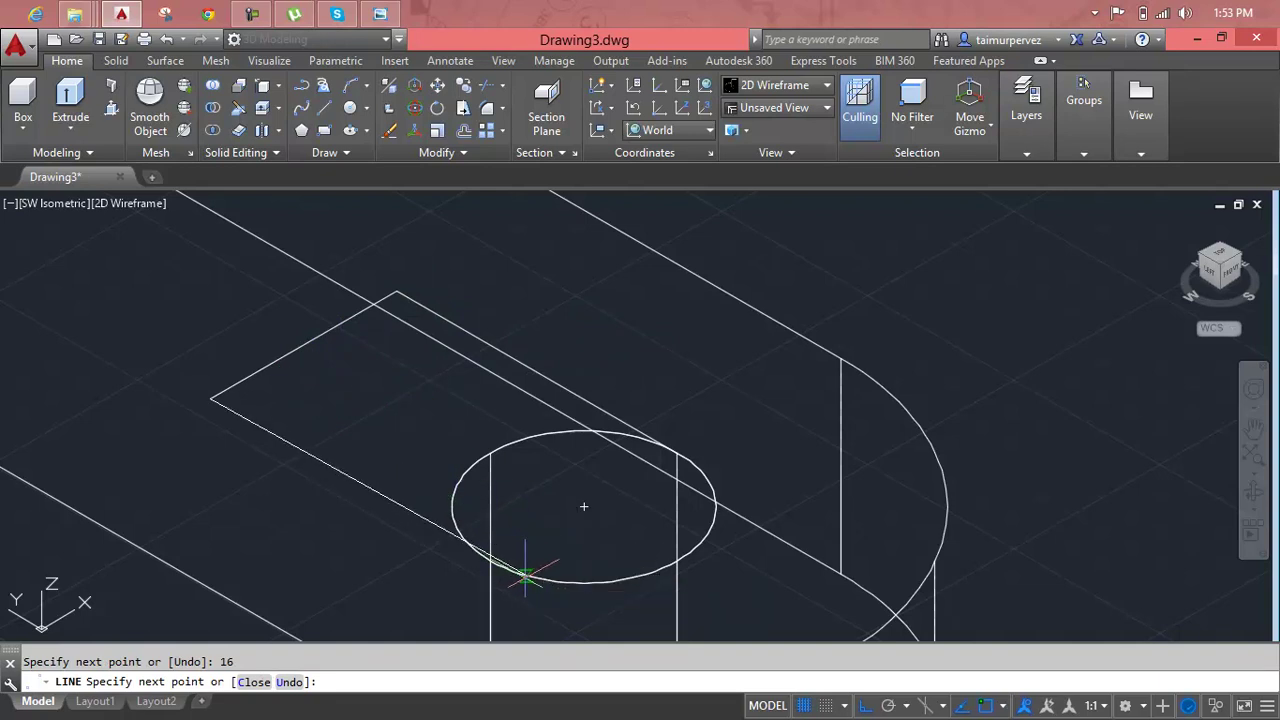
{"action": "left_click", "coordinate": [490, 561]}
{"action": "key", "text": "Escape"}
{"action": "scroll", "coordinate": [500, 506], "scroll_direction": "down", "scroll_amount": 2}
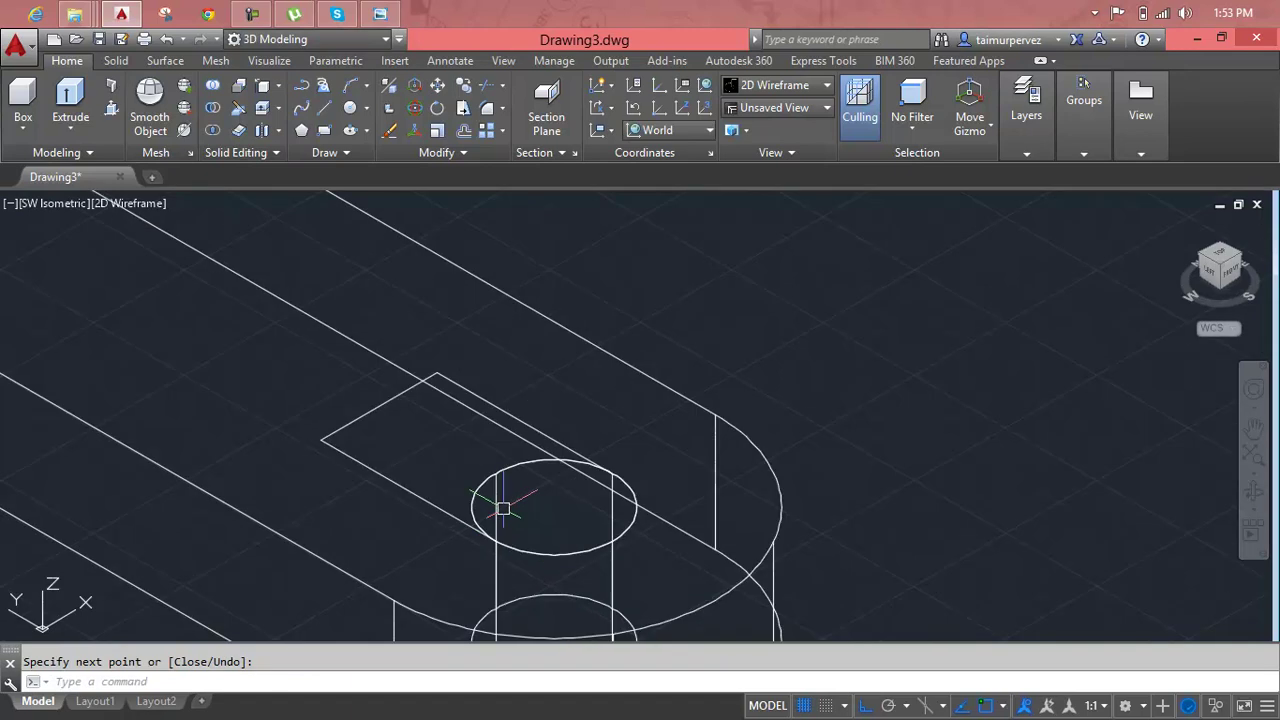
Cap the slot's far end with a radius 8 circle
{"action": "type", "text": "c"}
{"action": "key", "text": "Return"}
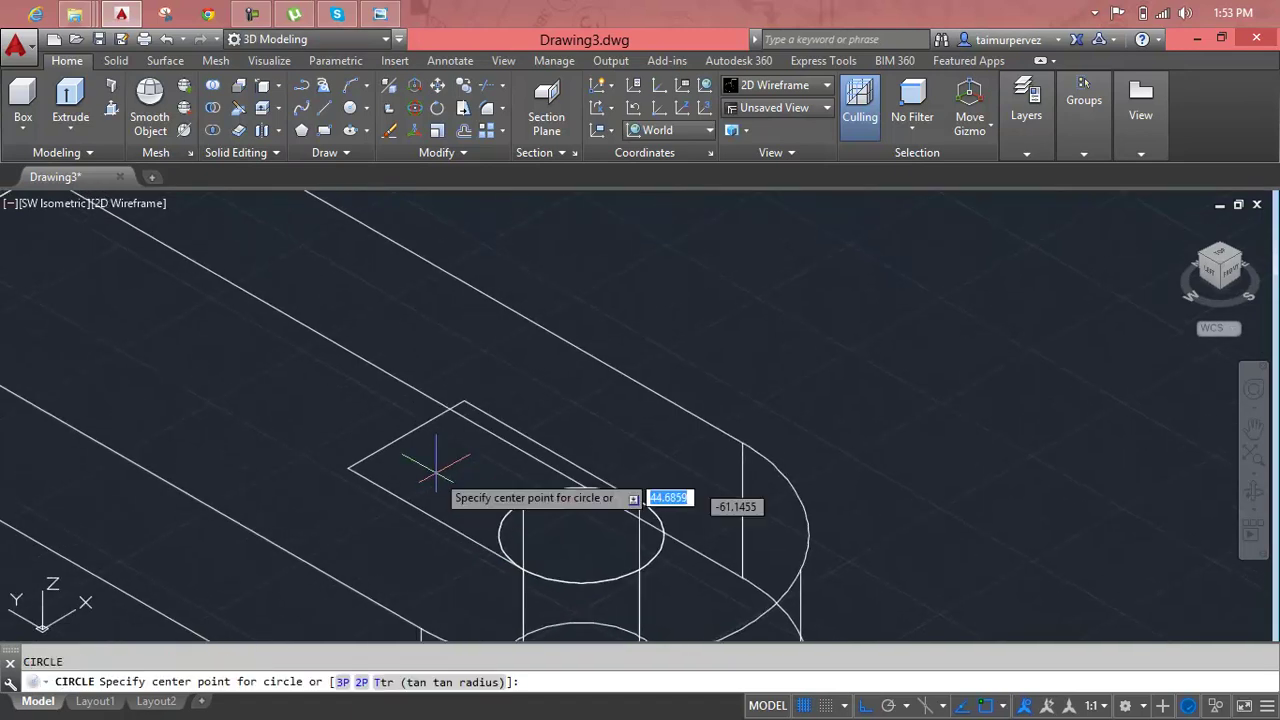
{"action": "left_click", "coordinate": [407, 434]}
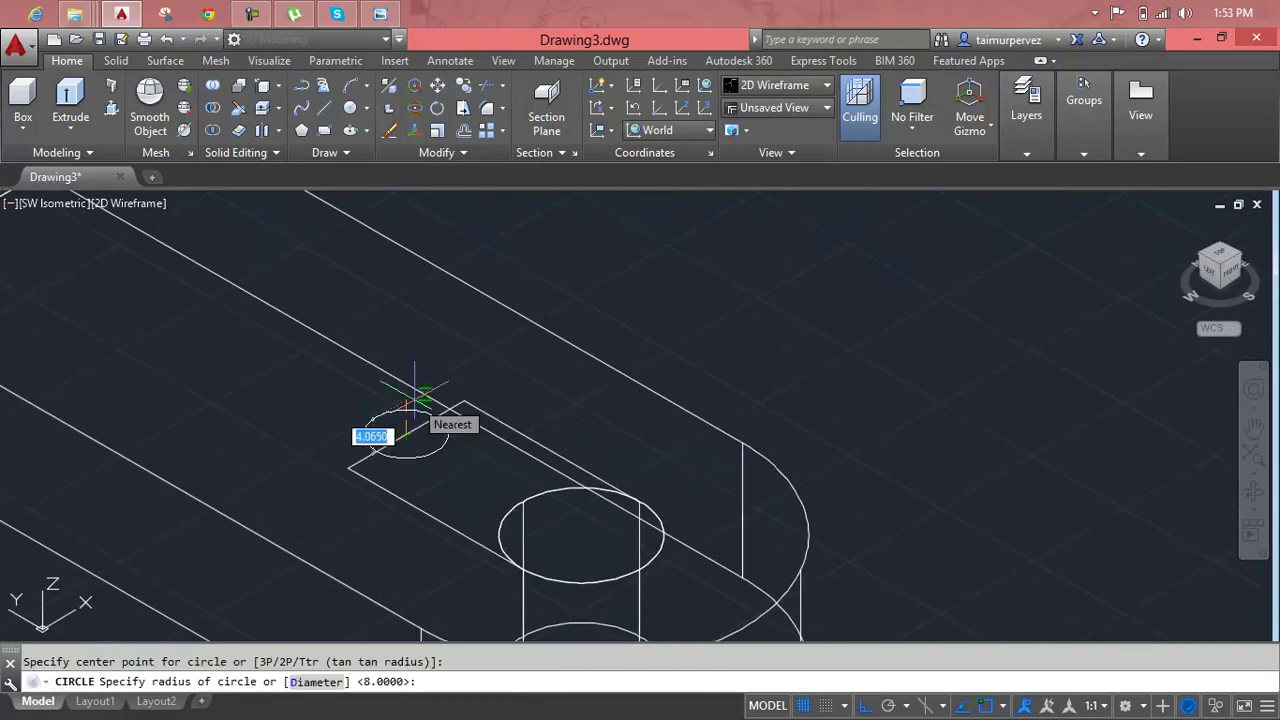
{"action": "type", "text": "8"}
{"action": "key", "text": "Return"}
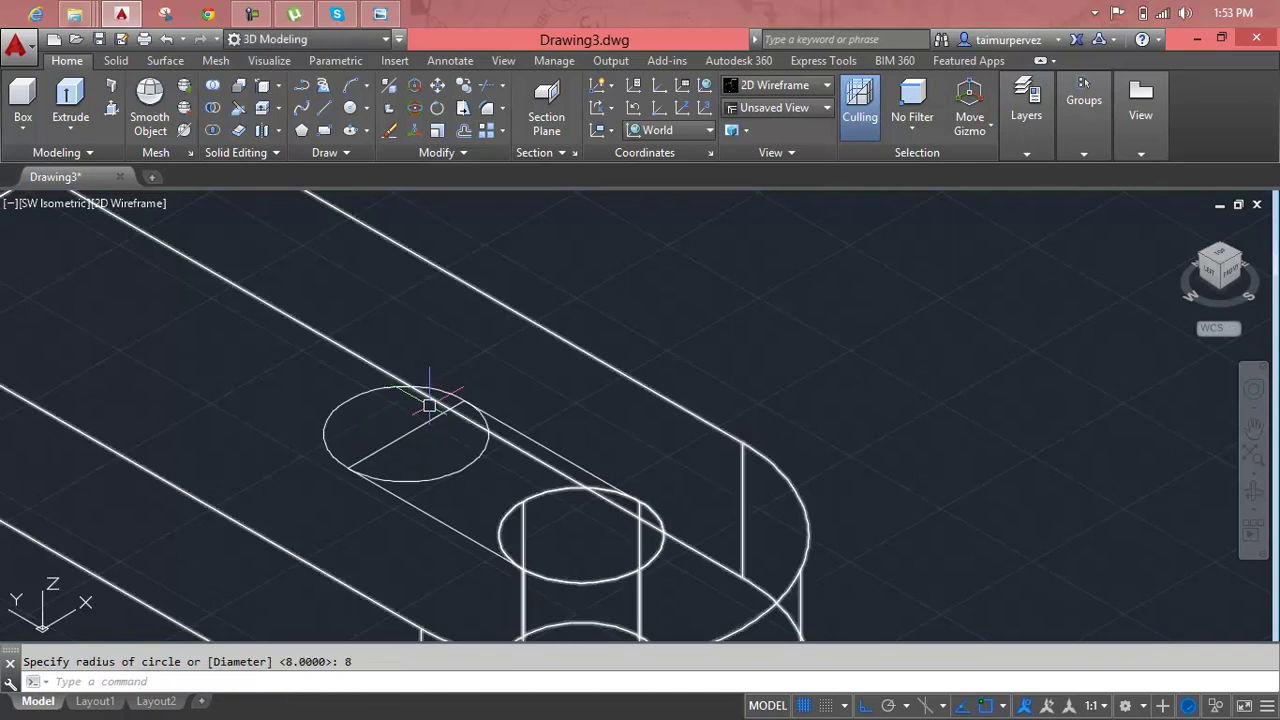
{"action": "key", "text": "Escape"}
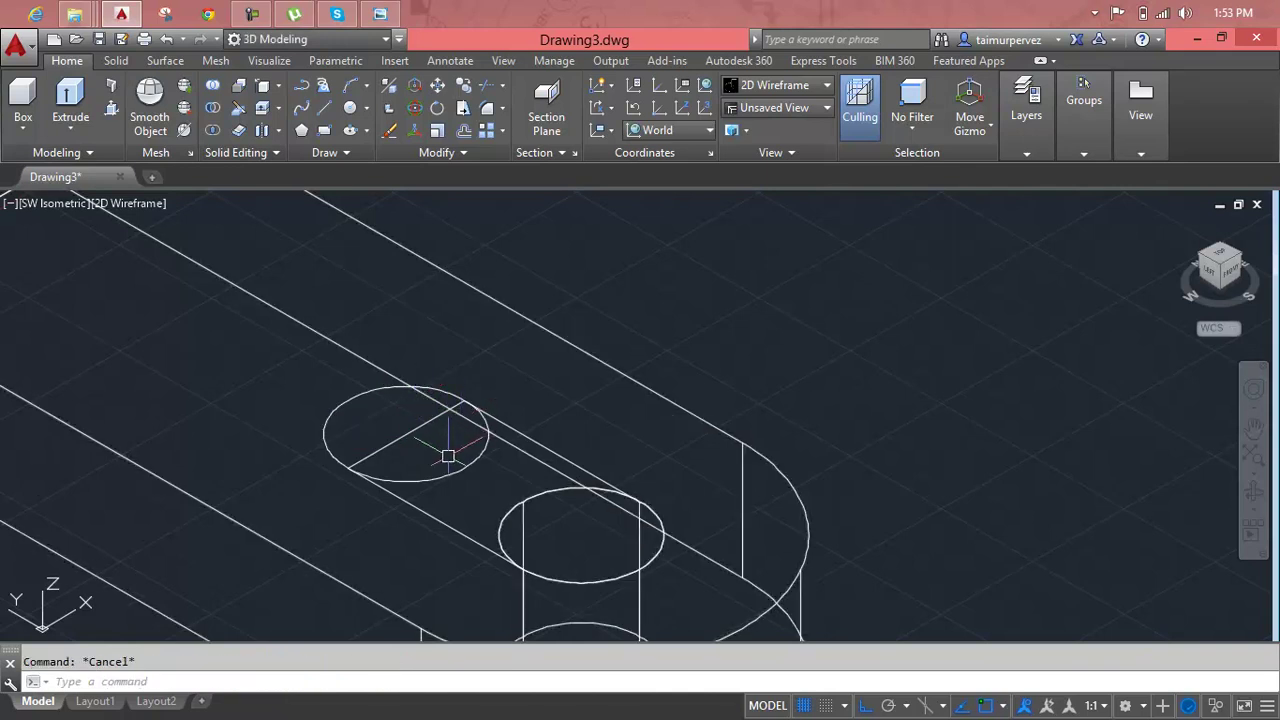
{"action": "type", "text": "tr"}
Trim the slot sides, end circle and end line into a rounded obround slot outline
{"action": "key", "text": "Return"}
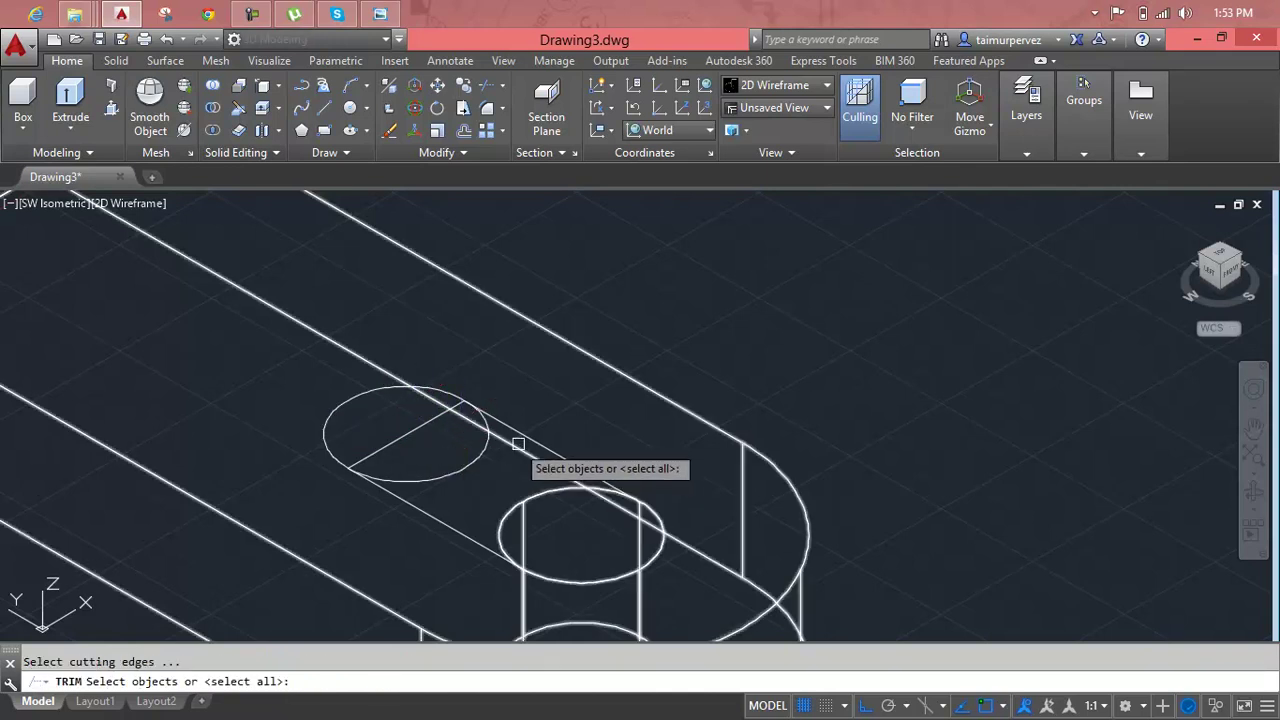
{"action": "left_click", "coordinate": [530, 439]}
{"action": "left_click", "coordinate": [455, 525]}
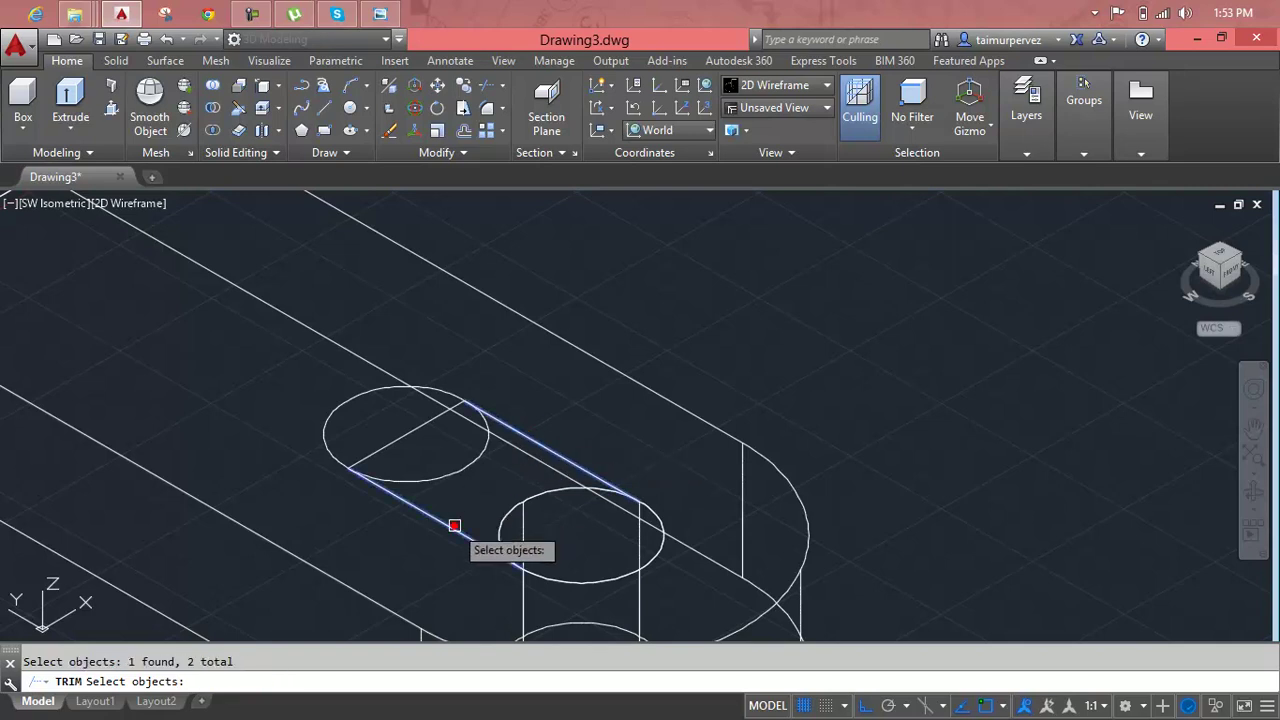
{"action": "left_click", "coordinate": [446, 472]}
{"action": "left_click", "coordinate": [414, 432]}
{"action": "key", "text": "Return"}
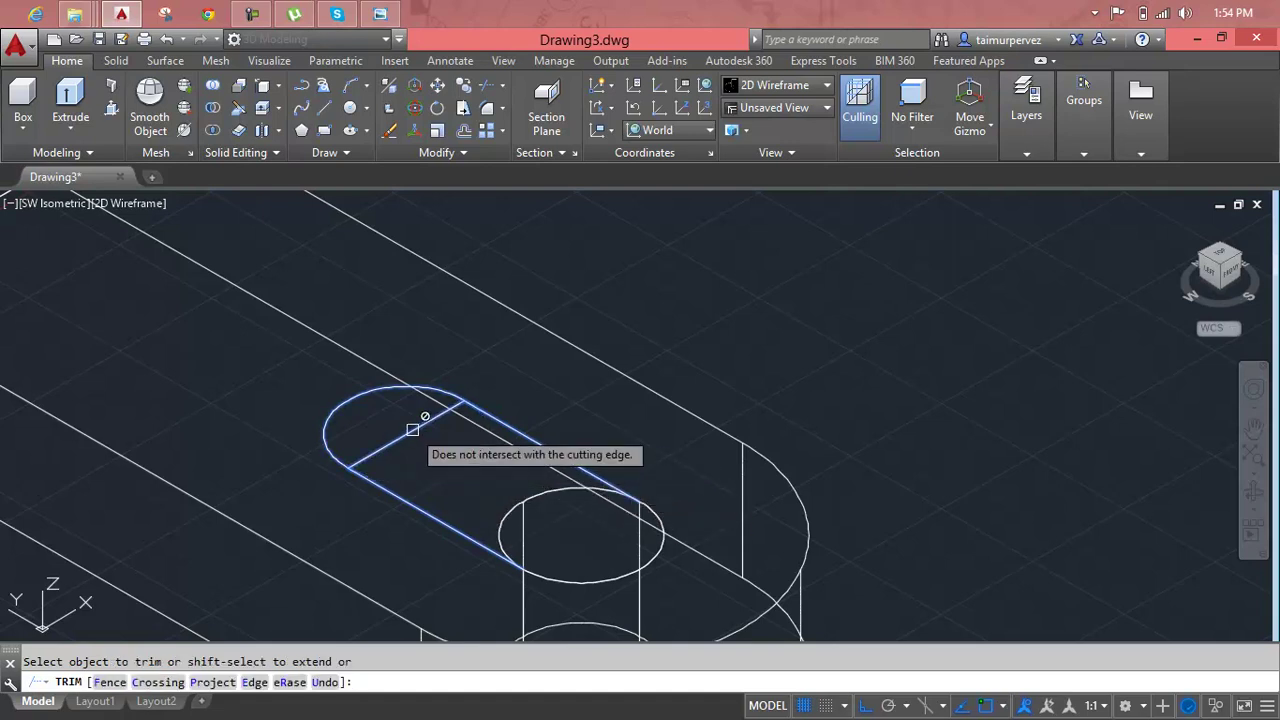
{"action": "key", "text": "Escape"}
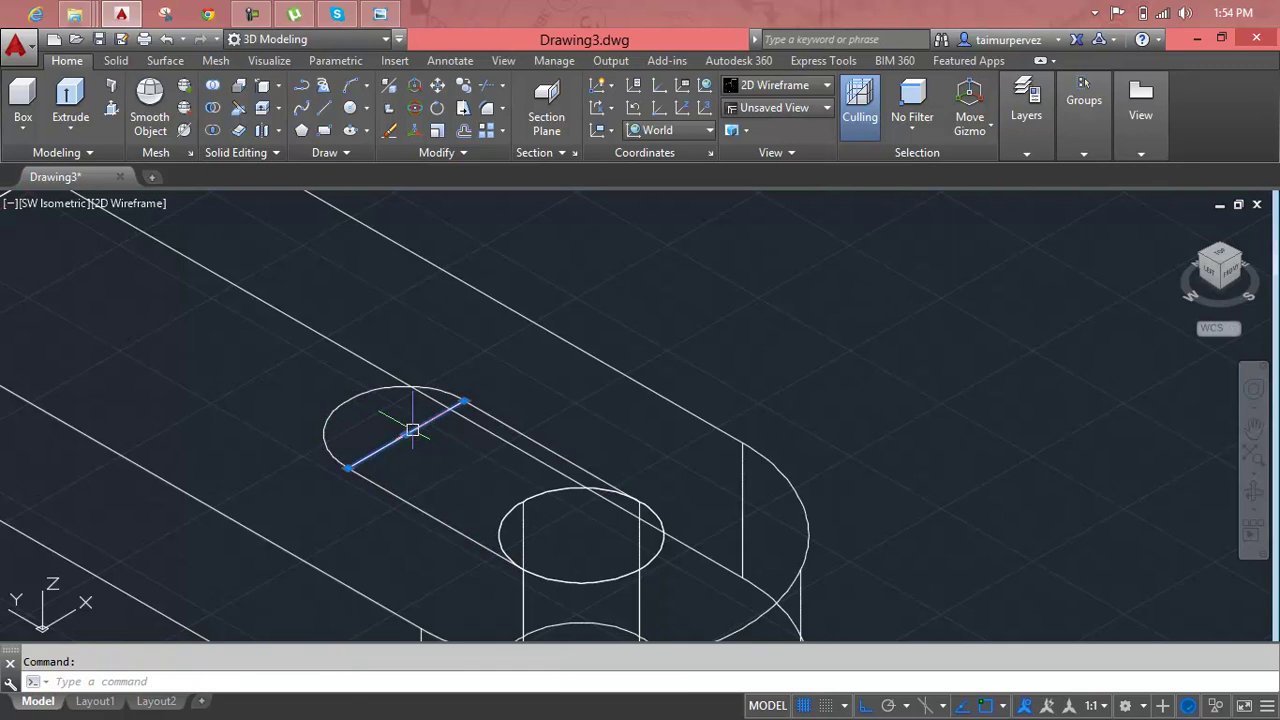
Press-pull the slot region down through the base plate to cut the slot
{"action": "scroll", "coordinate": [420, 450], "scroll_direction": "down", "scroll_amount": 1}
{"action": "scroll", "coordinate": [420, 450], "scroll_direction": "down", "scroll_amount": 1}
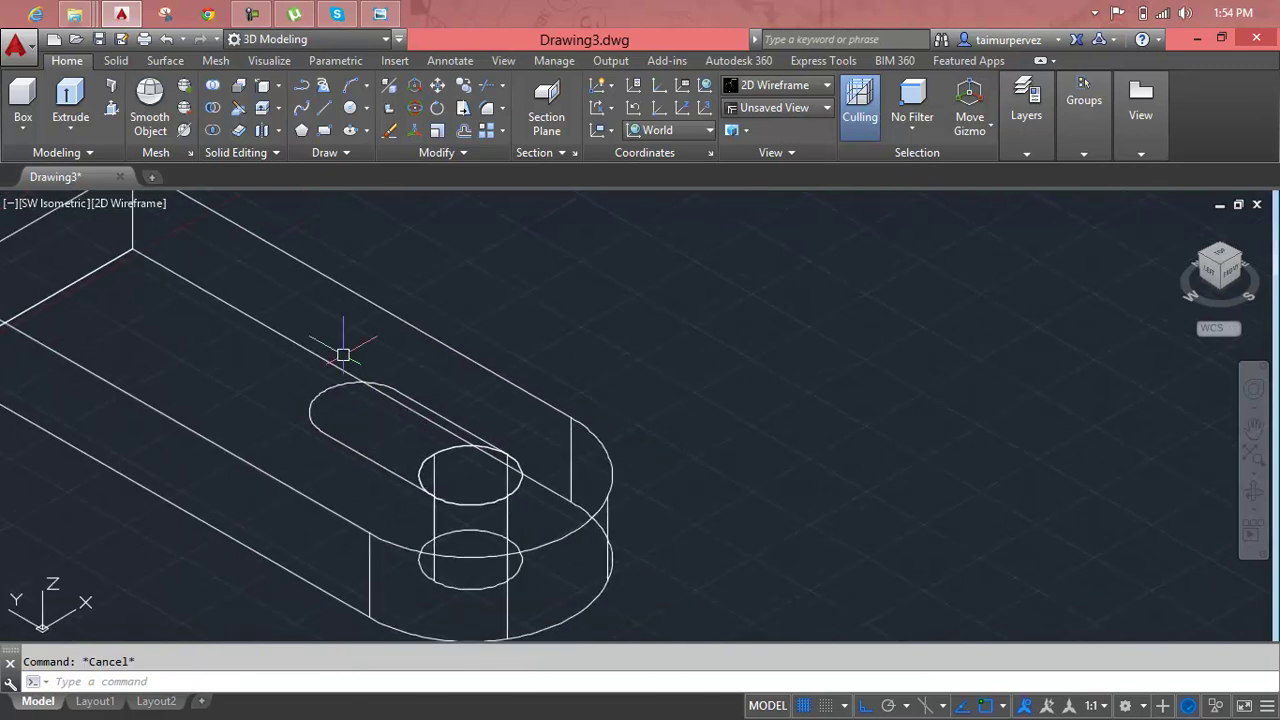
{"action": "left_click", "coordinate": [111, 108]}
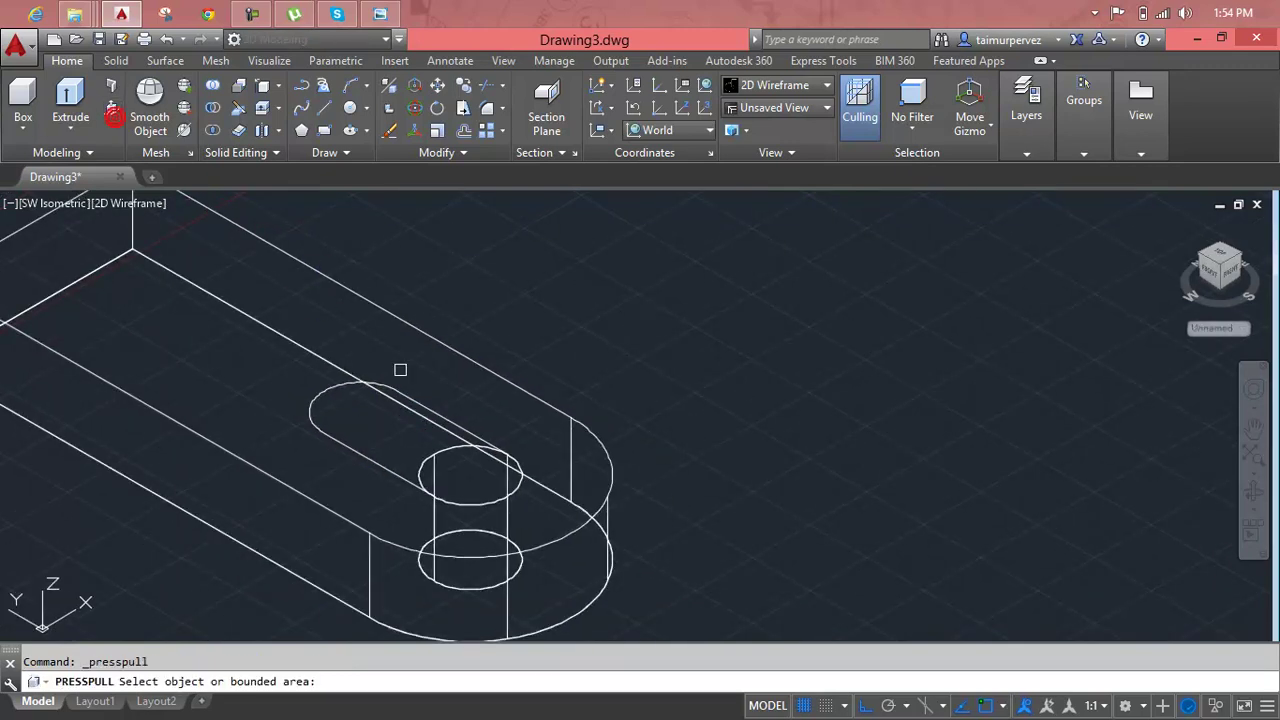
{"action": "left_click", "coordinate": [403, 424]}
{"action": "scroll", "coordinate": [403, 424], "scroll_direction": "down", "scroll_amount": 1}
{"action": "middle_click_drag", "start_coordinate": [405, 445], "coordinate": [428, 386]}
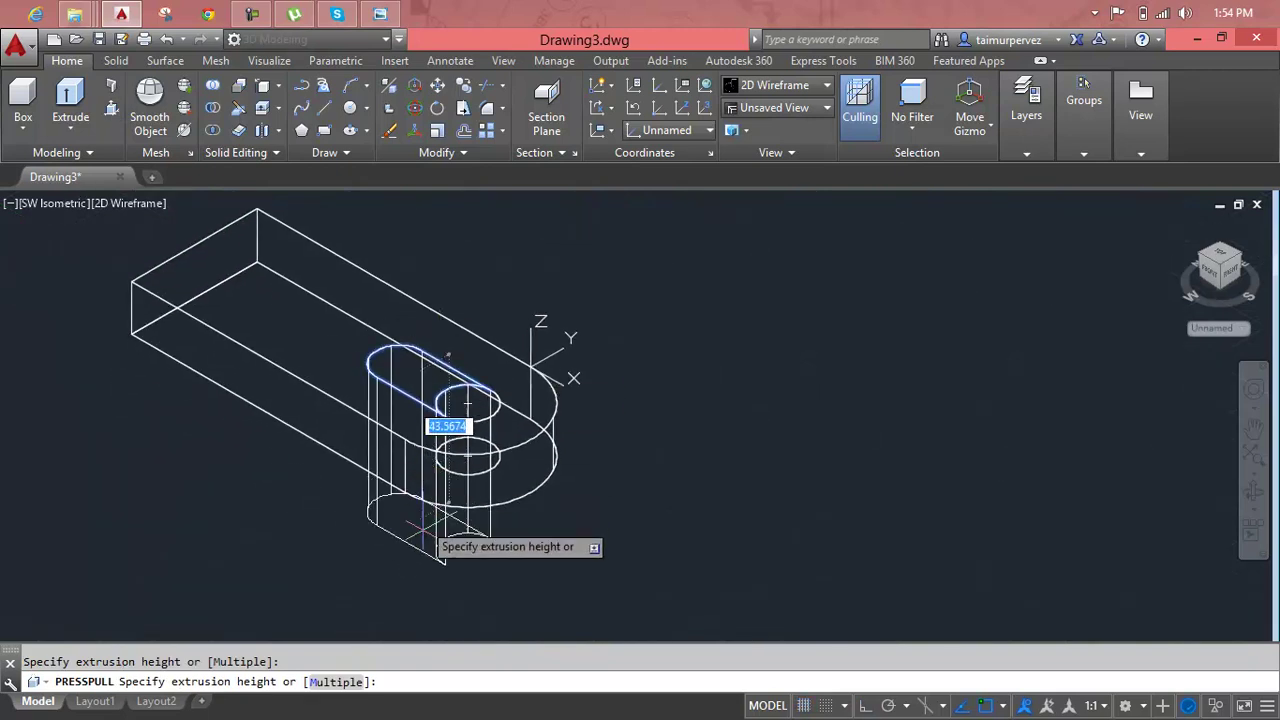
{"action": "left_click", "coordinate": [422, 566]}
{"action": "scroll", "coordinate": [443, 400], "scroll_direction": "up", "scroll_amount": 2}
{"action": "key", "text": "Return"}
Delete the leftover circle at the slot end
{"action": "left_click", "coordinate": [446, 384]}
{"action": "key", "text": "Delete"}
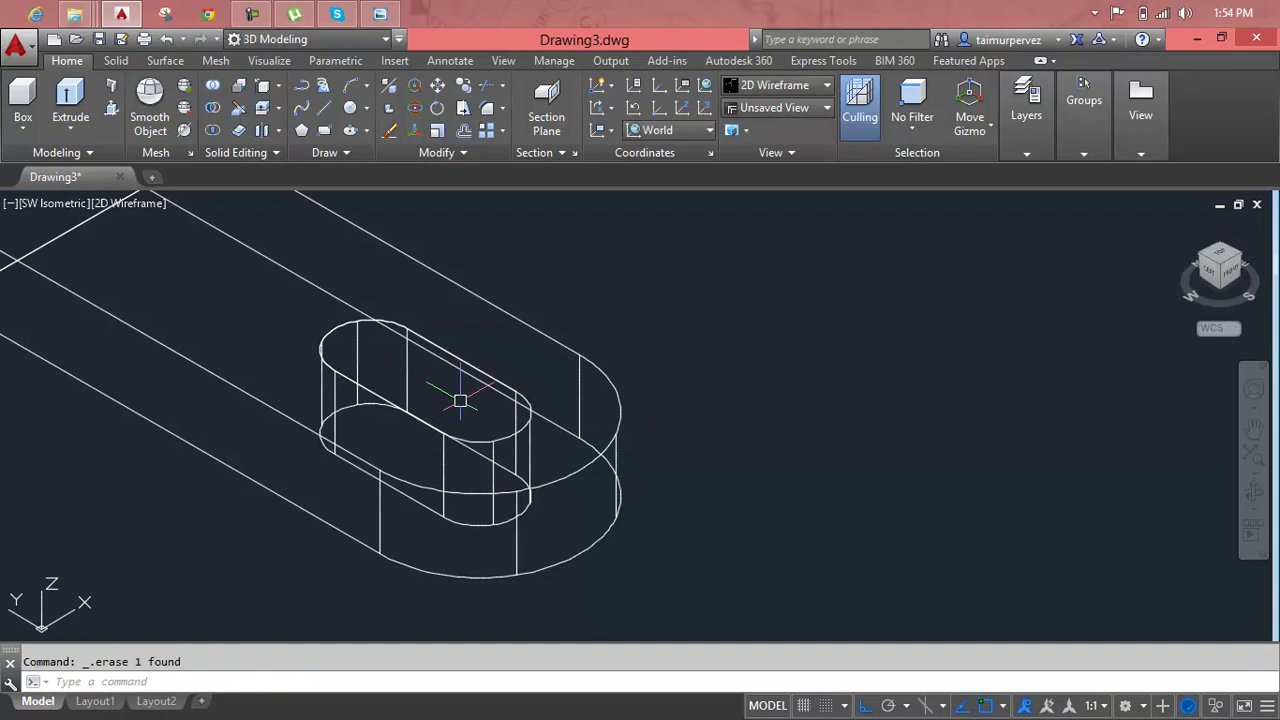
{"action": "middle_click_drag", "start_coordinate": [460, 403], "coordinate": [468, 483]}
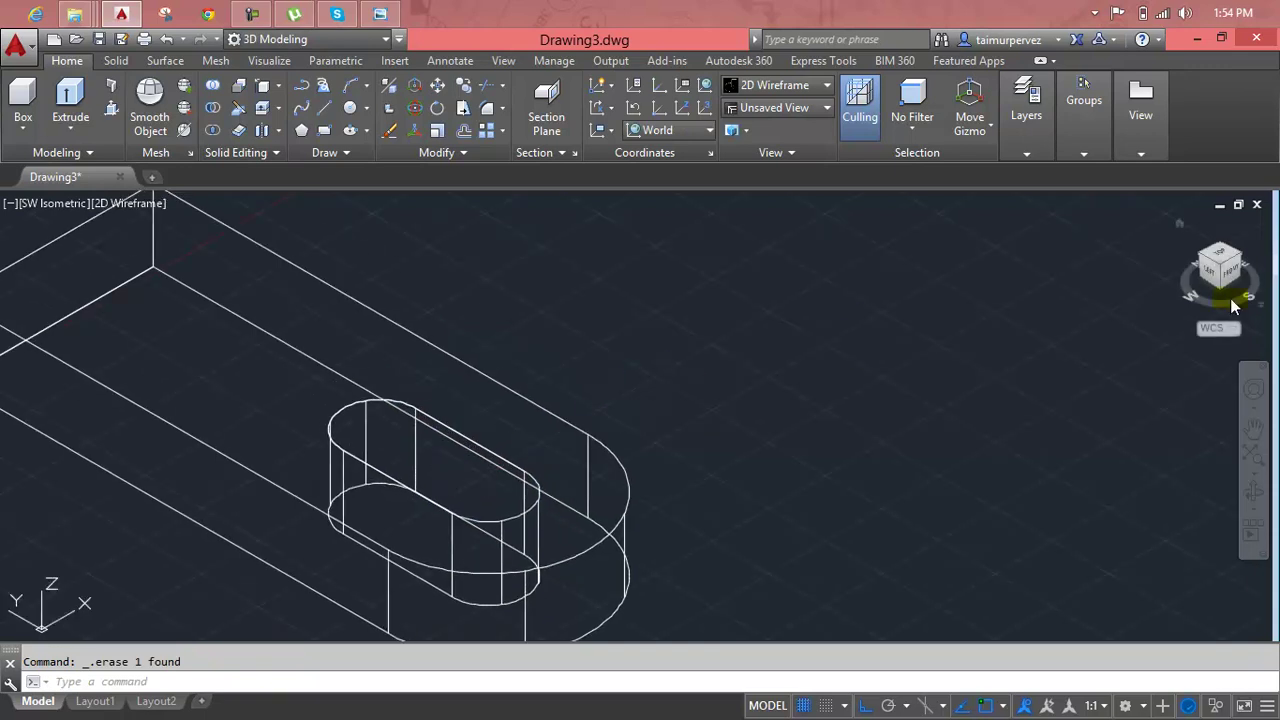
Preview the plate in Realistic, return to 2D Wireframe, and bring up the Lesson 119 reference
{"action": "left_click", "coordinate": [827, 89]}
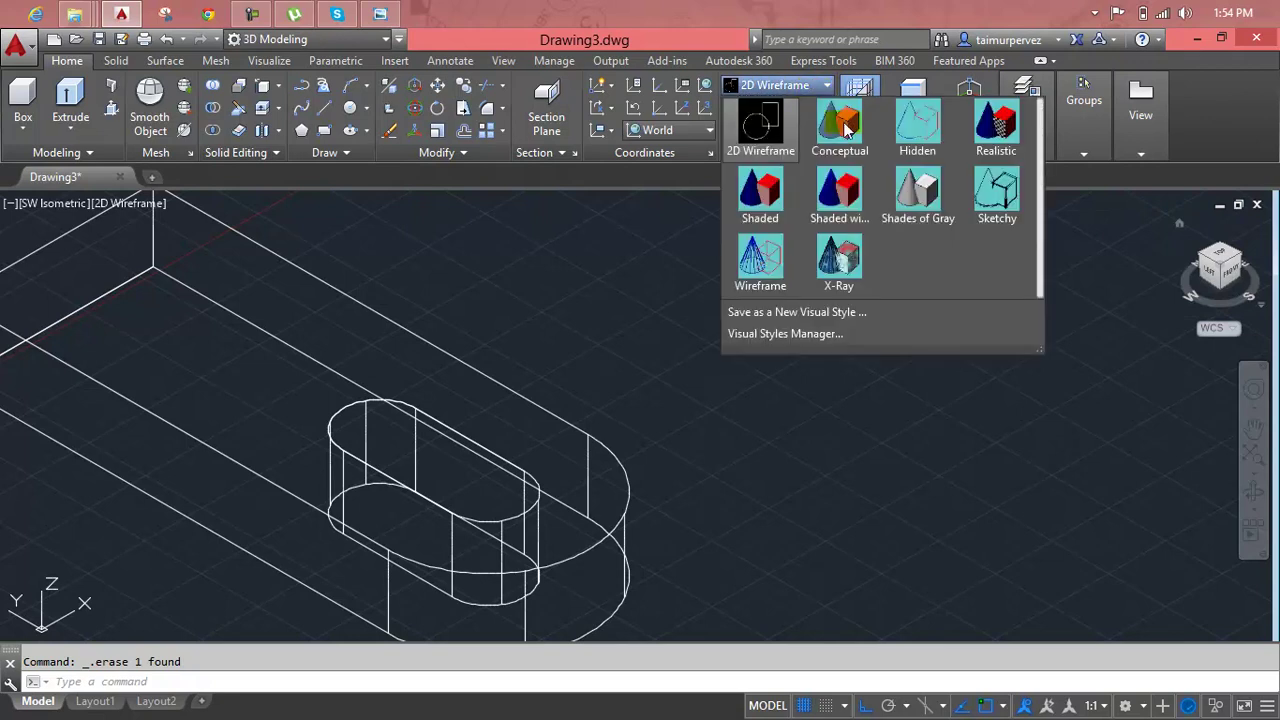
{"action": "left_click", "coordinate": [968, 131]}
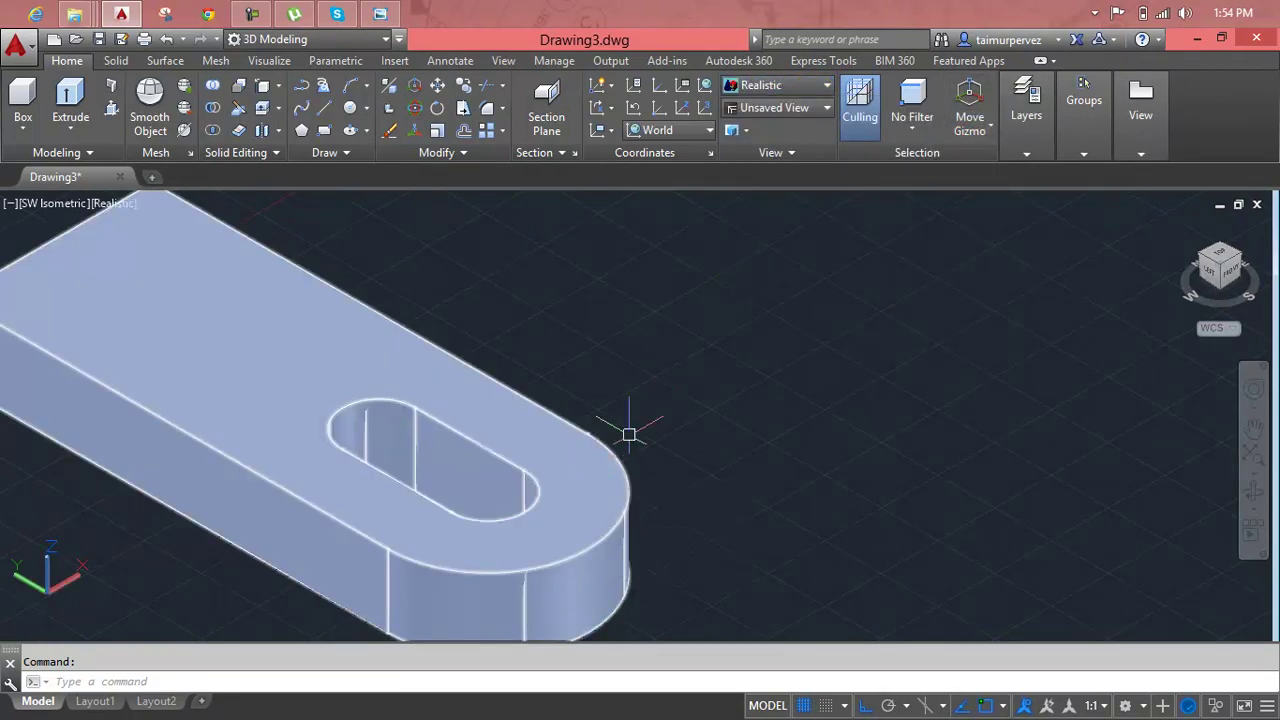
{"action": "left_click", "coordinate": [789, 90]}
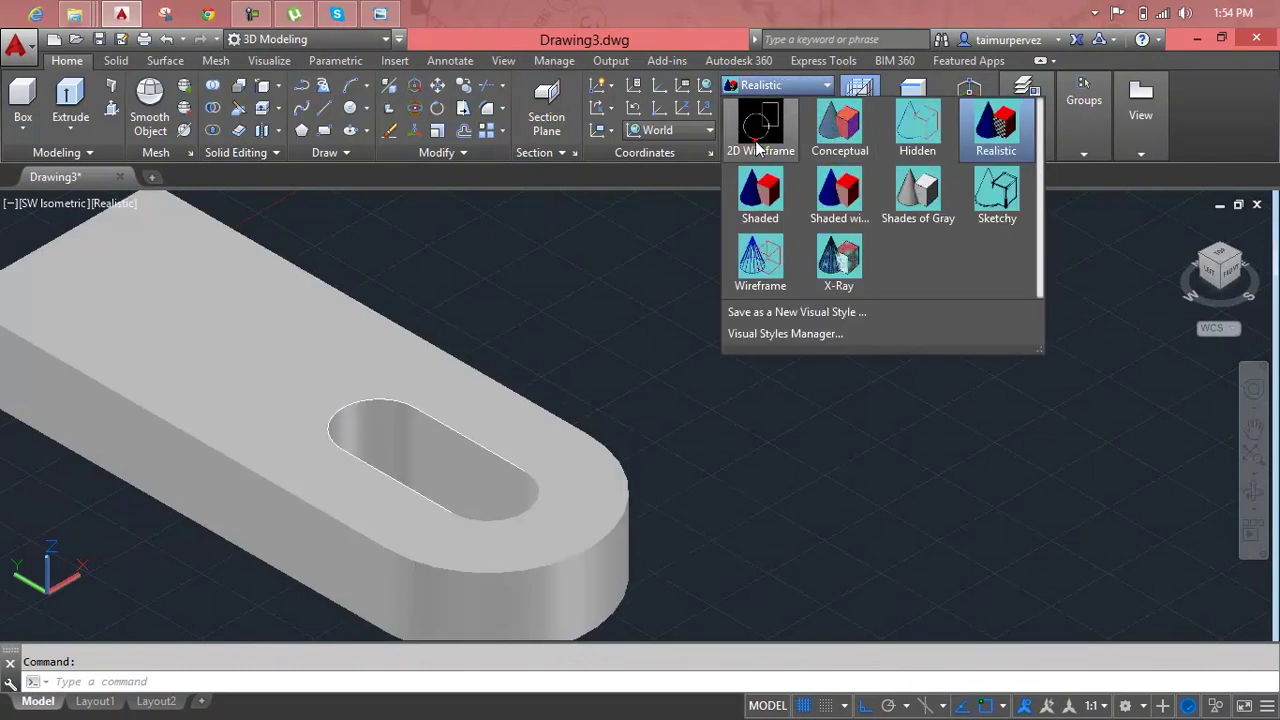
{"action": "left_click", "coordinate": [762, 128]}
{"action": "middle_click_drag", "start_coordinate": [513, 392], "coordinate": [604, 498]}
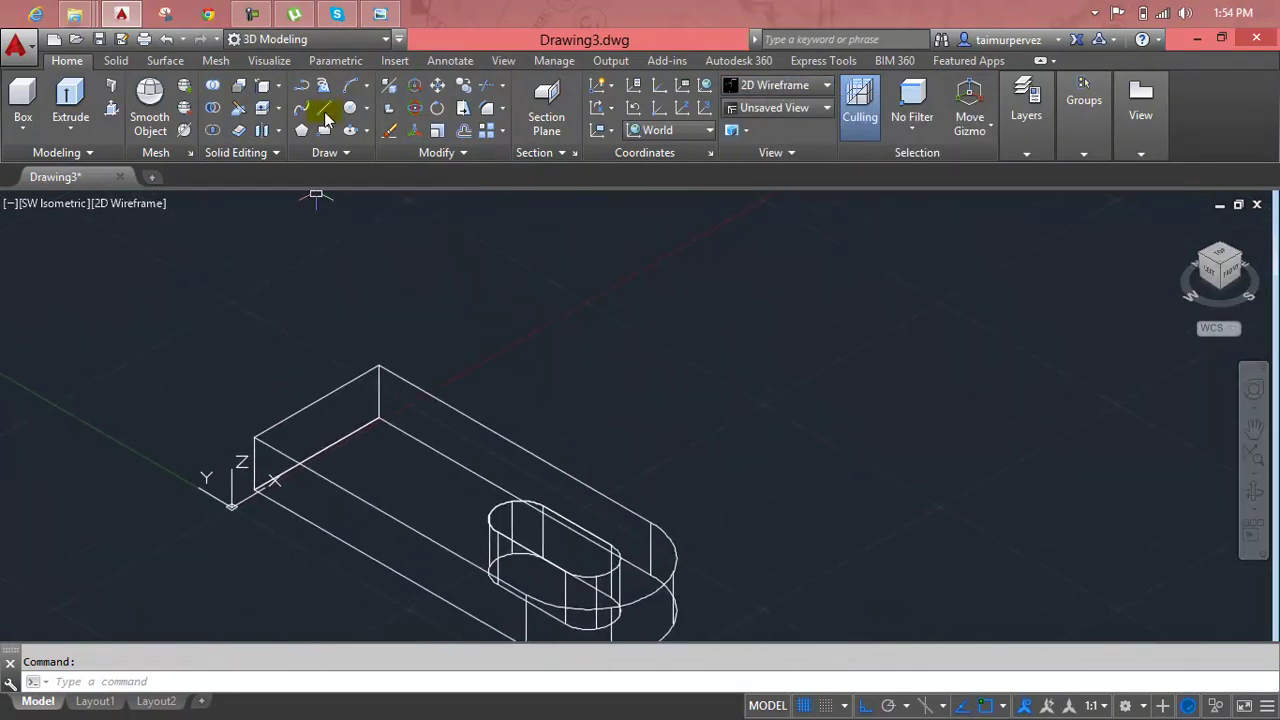
{"action": "left_click", "coordinate": [378, 13]}
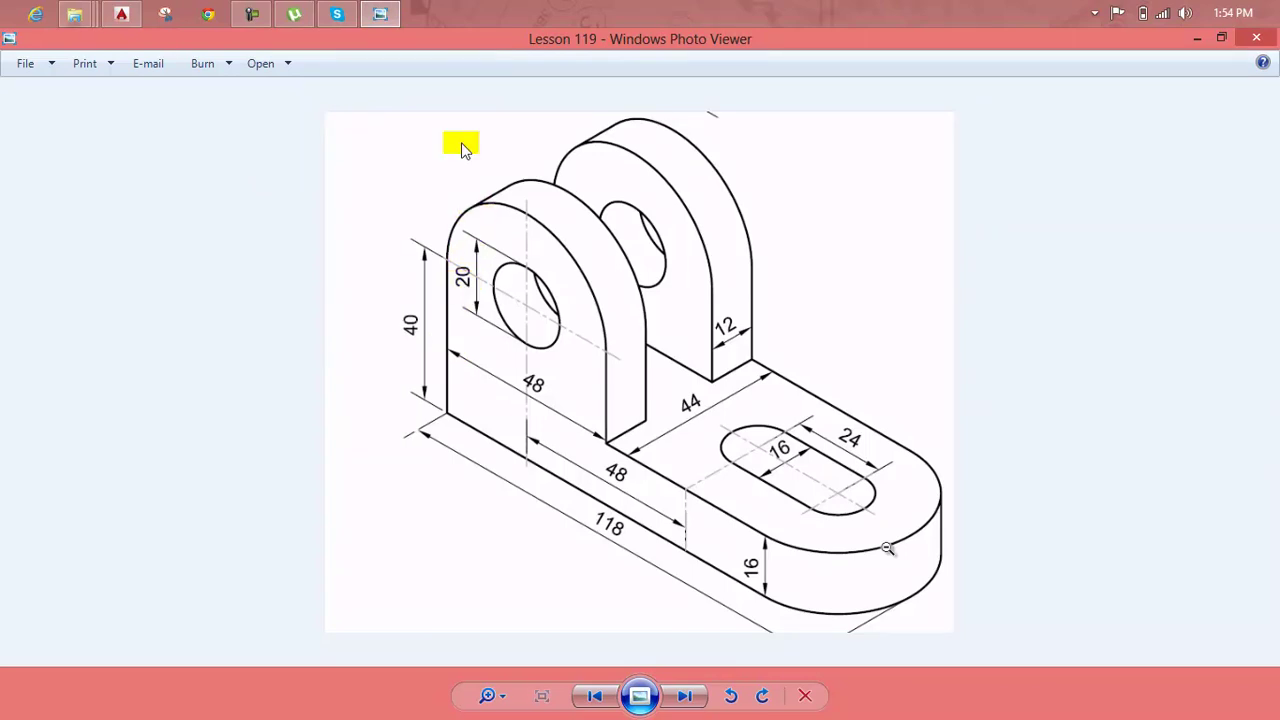
Back in AutoCAD, set the UCS preset to Front
{"action": "left_click", "coordinate": [380, 12]}
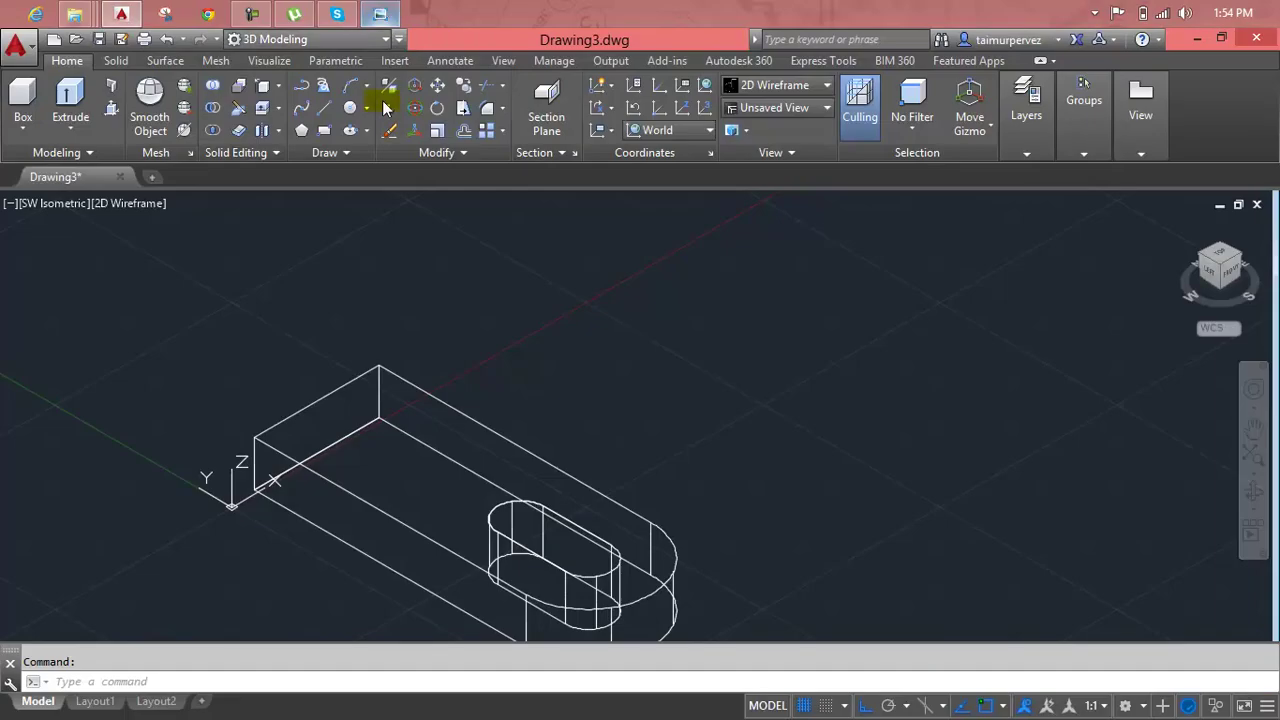
{"action": "middle_click_drag", "start_coordinate": [400, 437], "coordinate": [450, 397]}
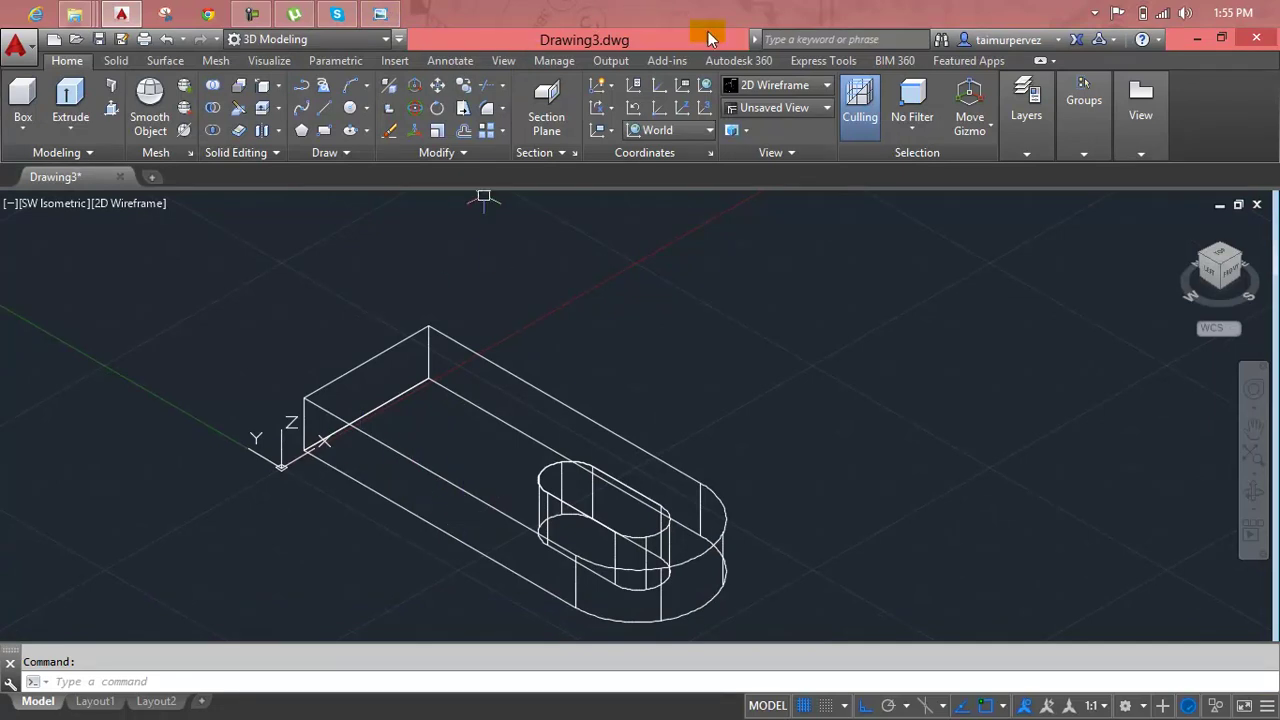
{"action": "left_click", "coordinate": [768, 88]}
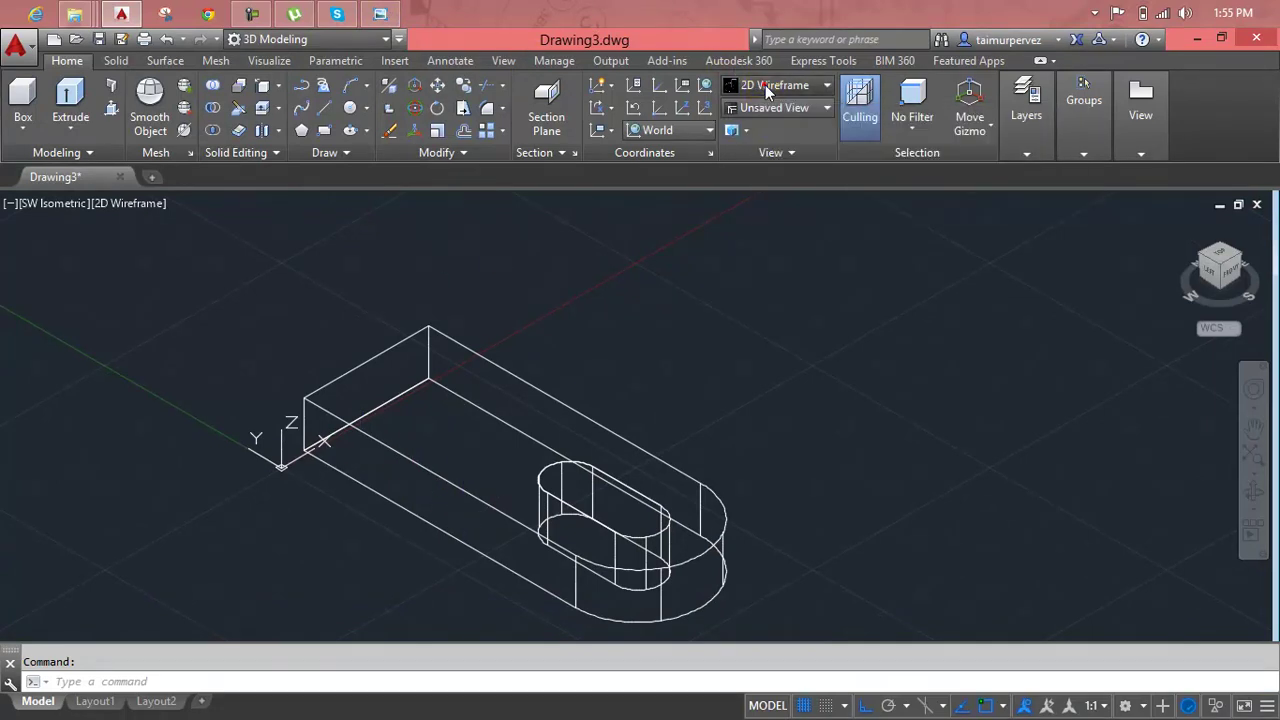
{"action": "left_click", "coordinate": [770, 86]}
{"action": "left_click", "coordinate": [768, 110]}
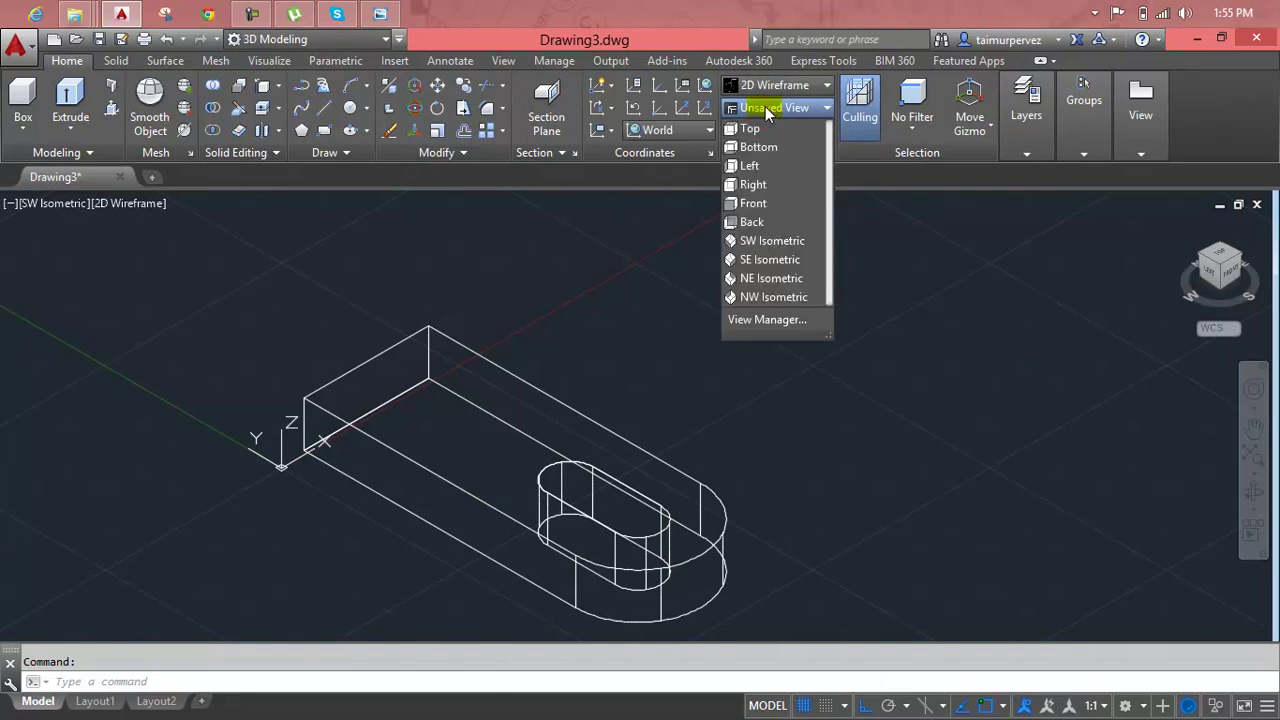
{"action": "left_click", "coordinate": [682, 131]}
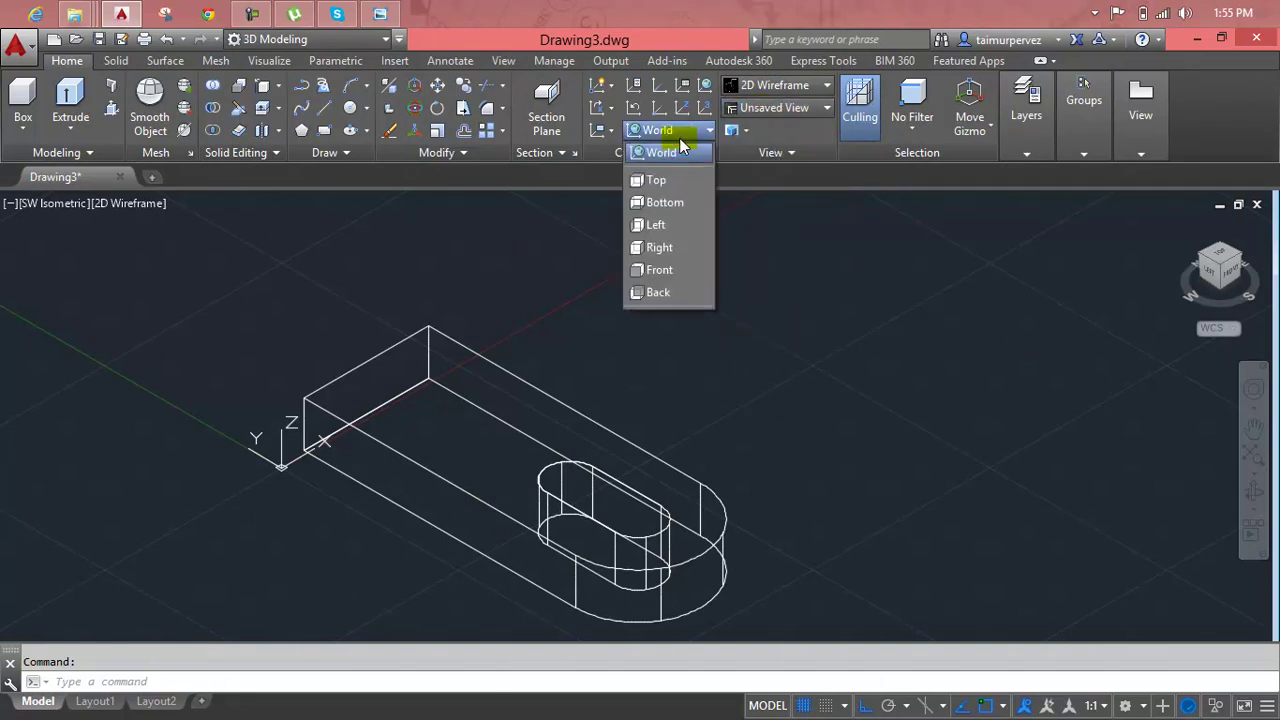
{"action": "left_click", "coordinate": [667, 270]}
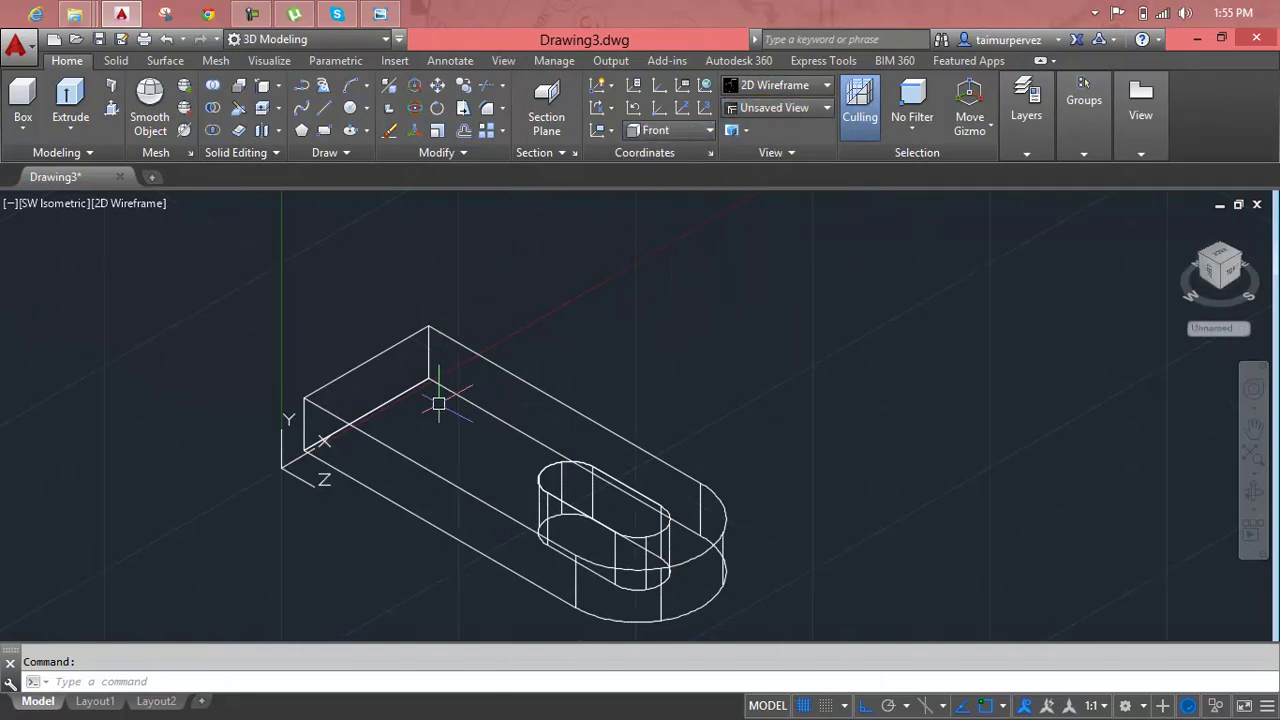
Start a rectangle, cancel it, and restore the World coordinate system
{"action": "middle_click_drag", "start_coordinate": [435, 418], "coordinate": [426, 373]}
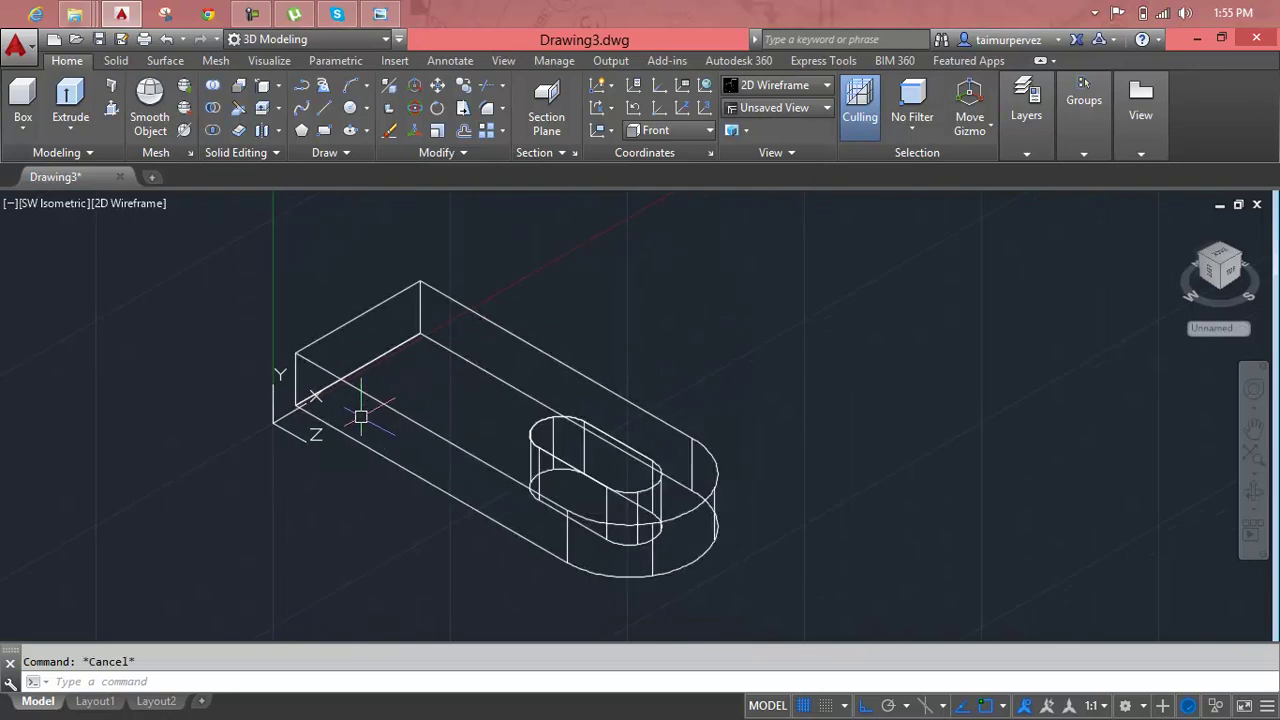
{"action": "type", "text": "rec"}
{"action": "key", "text": "Return"}
{"action": "left_click", "coordinate": [251, 480]}
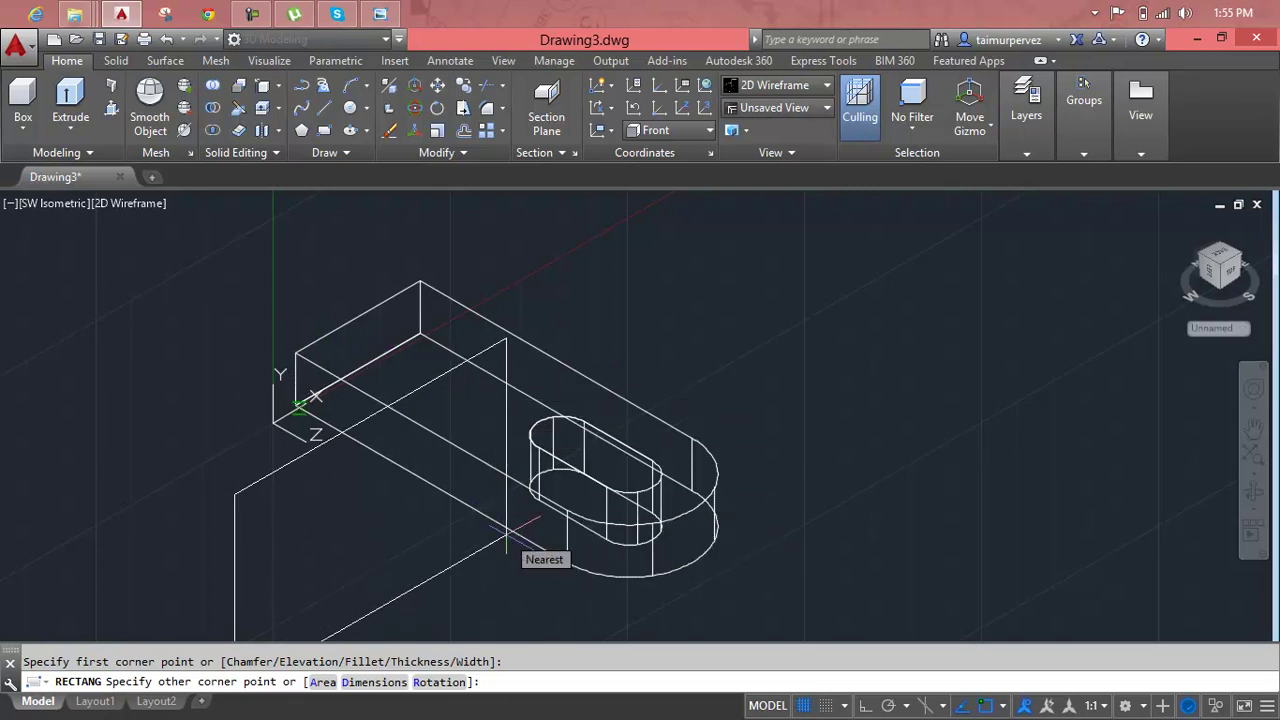
{"action": "key", "text": "Escape"}
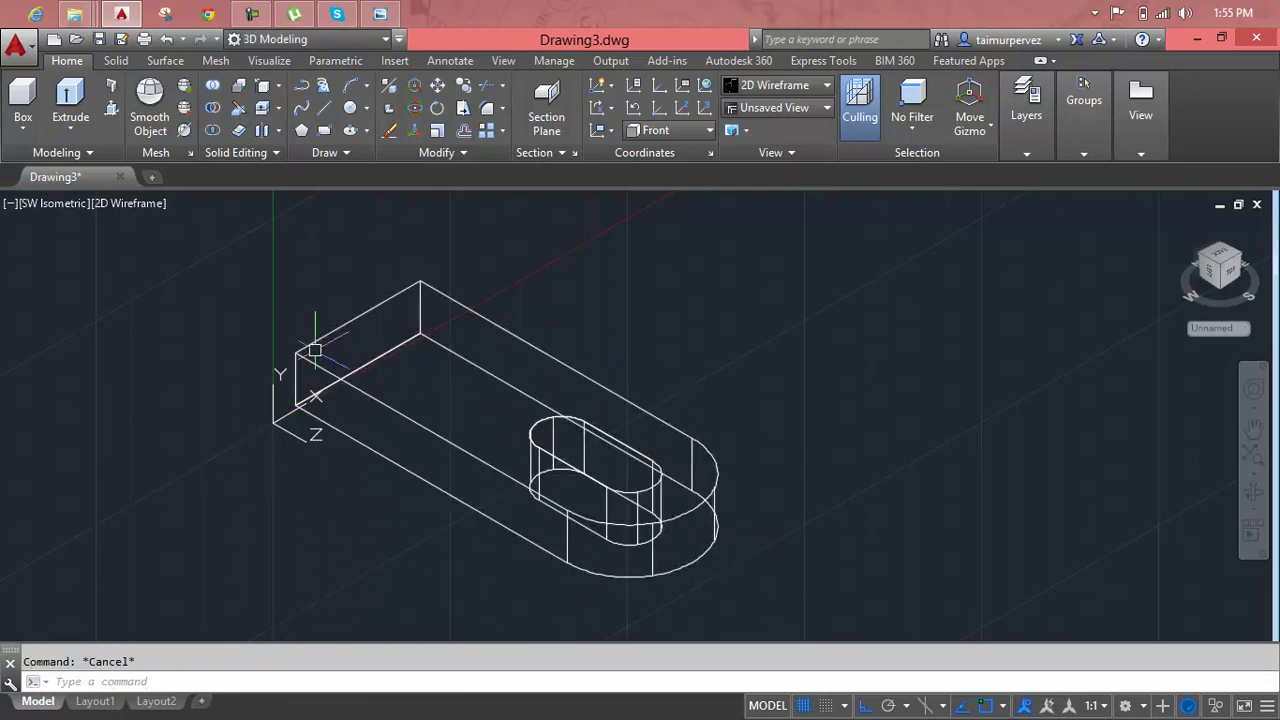
{"action": "middle_click_drag", "start_coordinate": [315, 350], "coordinate": [319, 392]}
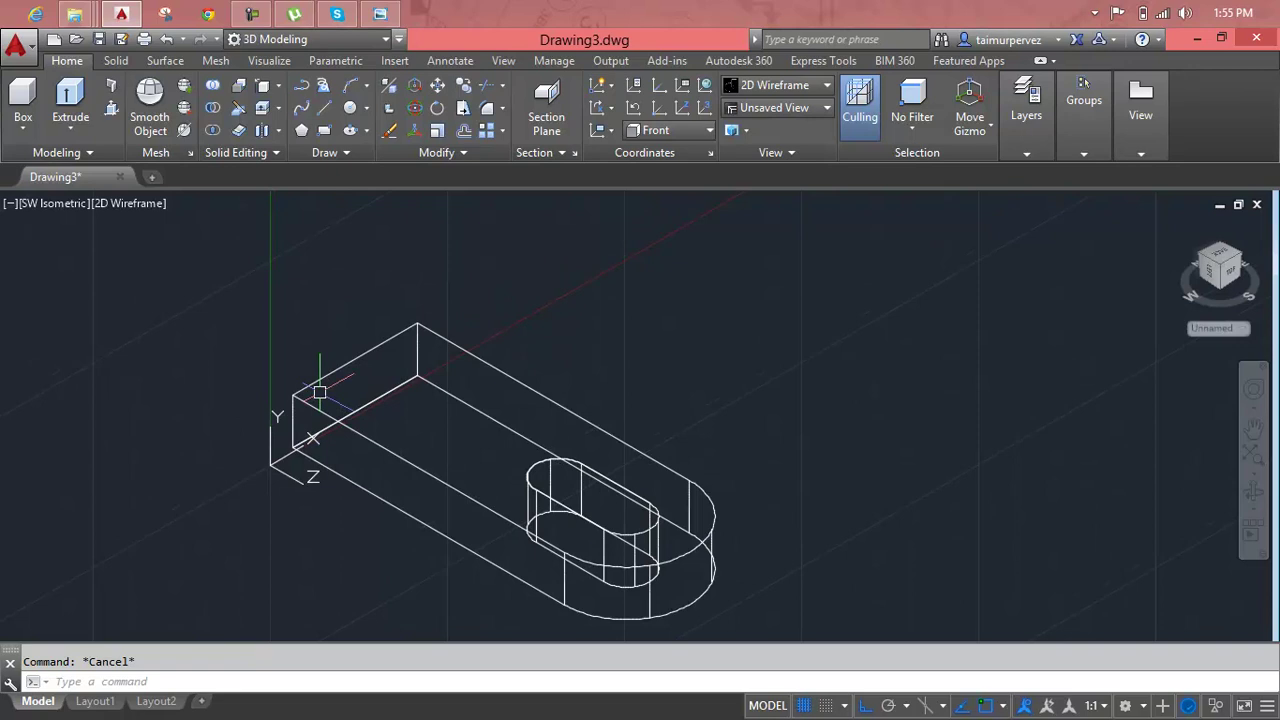
{"action": "left_click", "coordinate": [684, 130]}
{"action": "left_click", "coordinate": [682, 150]}
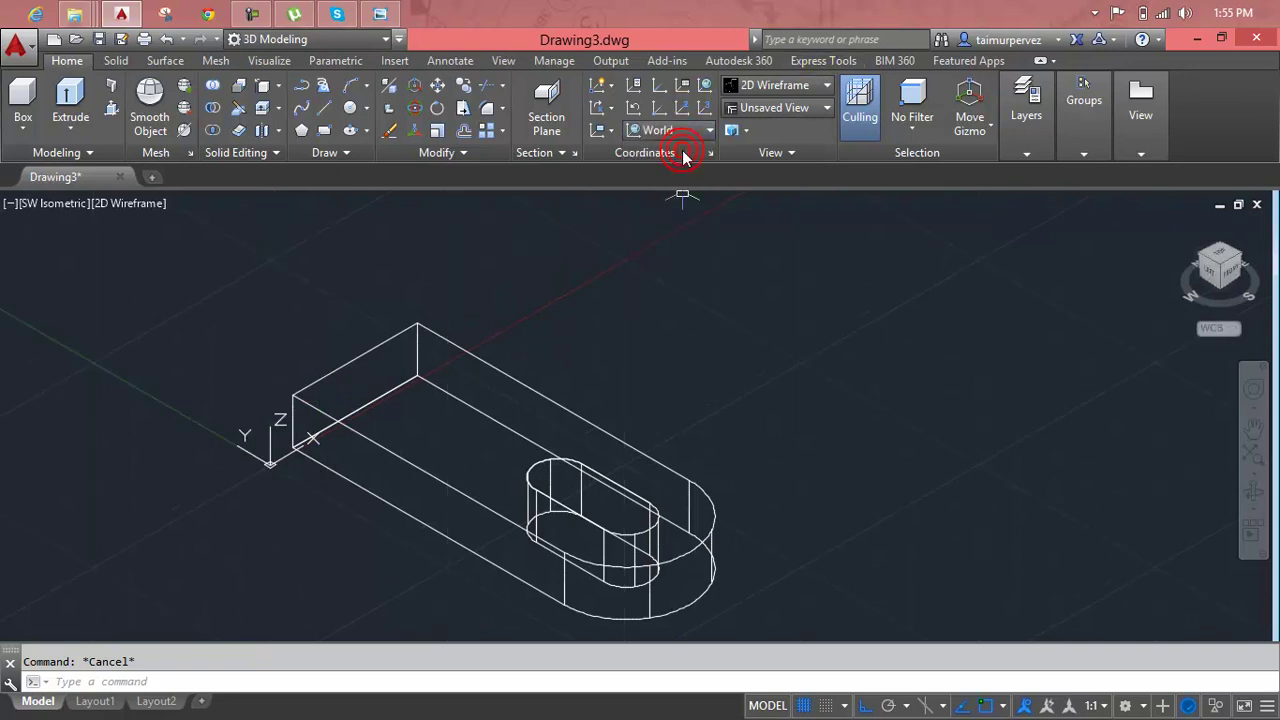
{"action": "scroll", "coordinate": [590, 400], "scroll_direction": "up", "scroll_amount": 2}
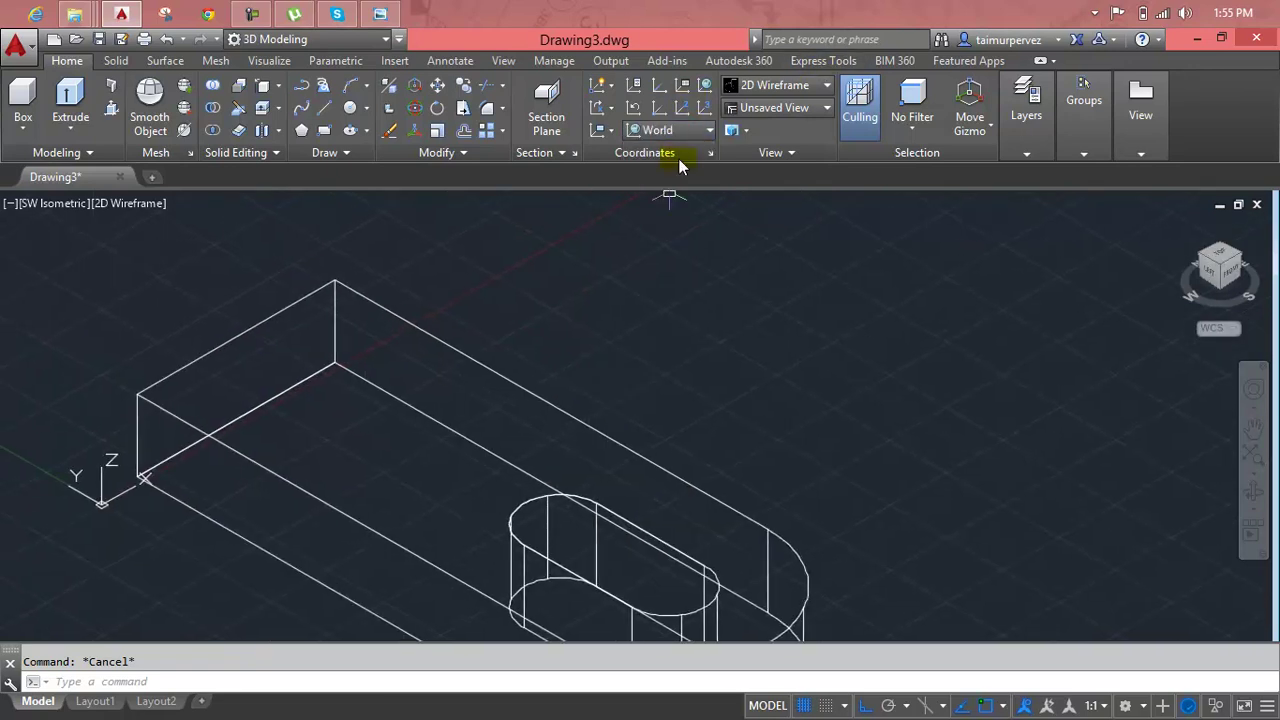
{"action": "left_click", "coordinate": [1178, 224]}
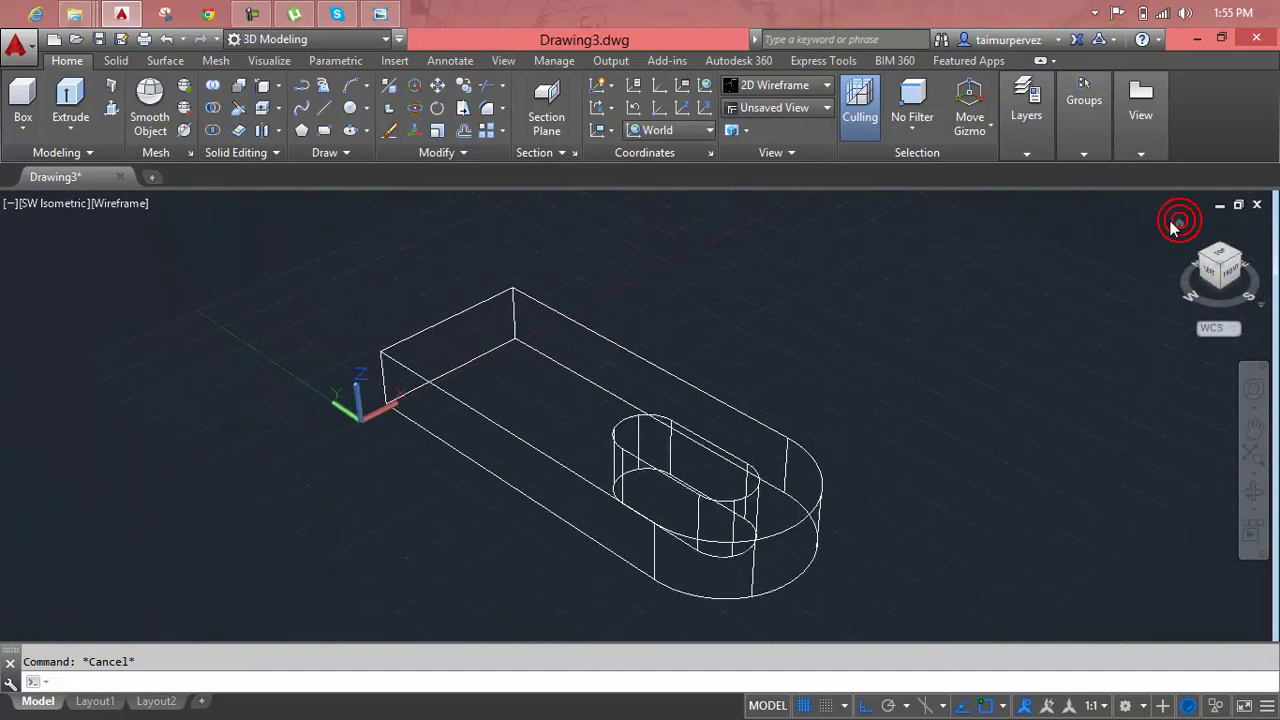
{"action": "scroll", "coordinate": [580, 340], "scroll_direction": "up", "scroll_amount": 3}
{"action": "middle_click_drag", "start_coordinate": [580, 340], "coordinate": [677, 375]}
{"action": "key", "text": "Escape"}
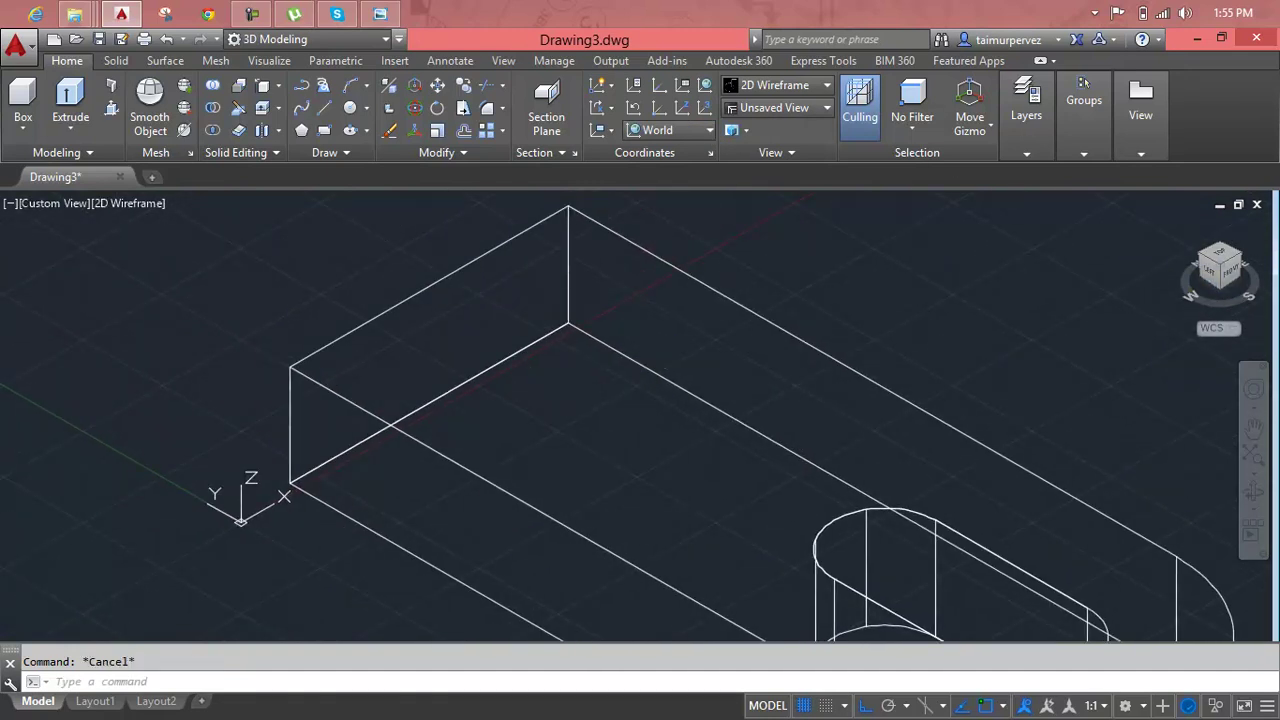
{"action": "left_click", "coordinate": [386, 16]}
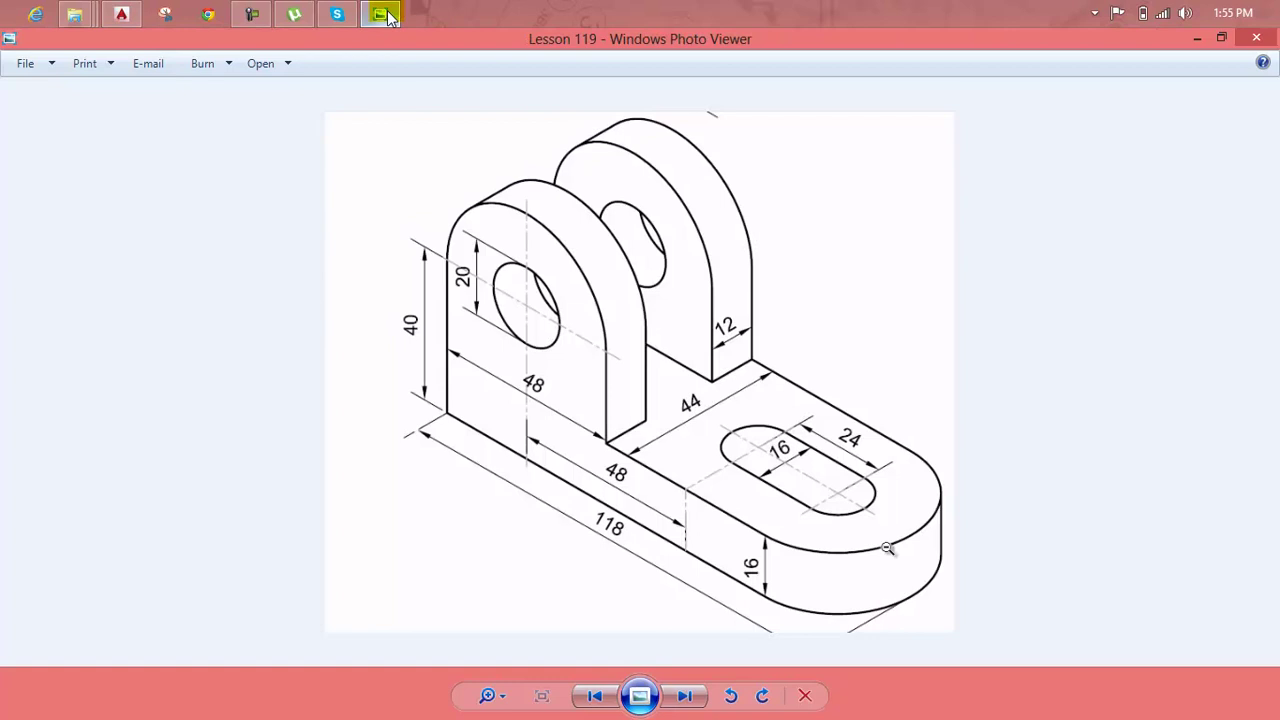
{"action": "left_click", "coordinate": [386, 16]}
{"action": "scroll", "coordinate": [457, 271], "scroll_direction": "down", "scroll_amount": 3}
{"action": "middle_click_drag", "start_coordinate": [457, 271], "coordinate": [357, 253]}
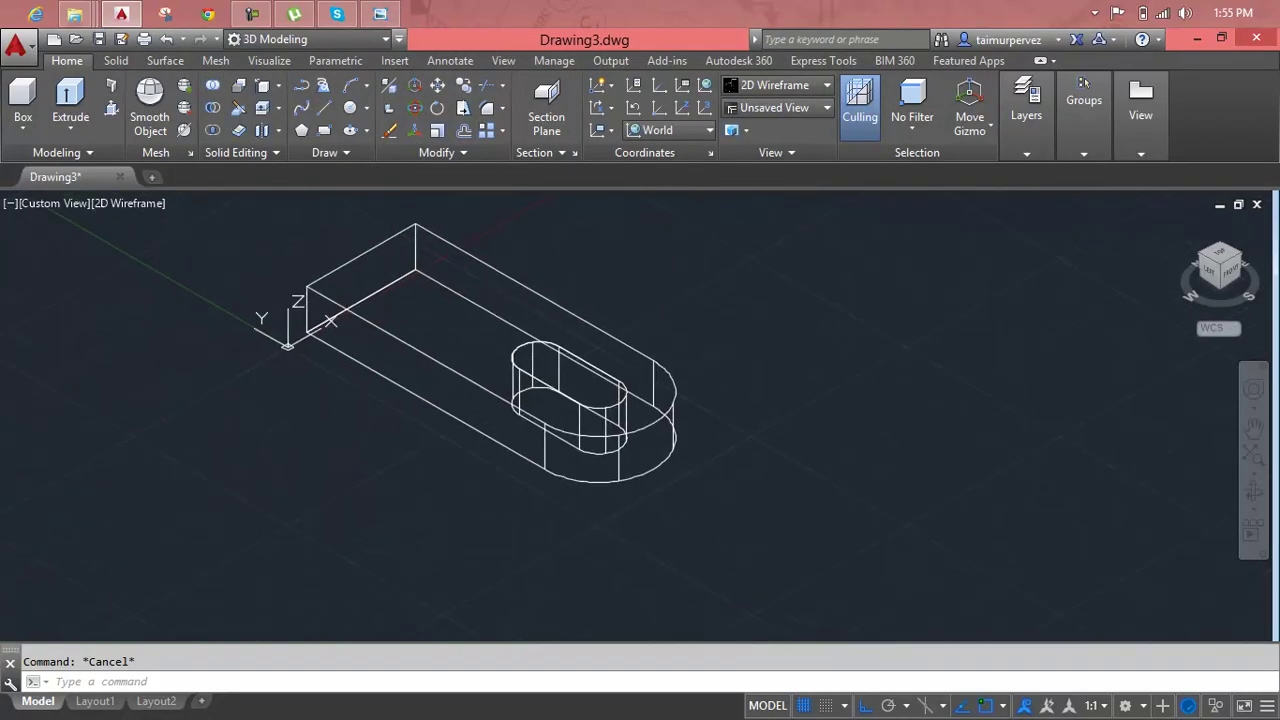
Copy the plate's long top edge 12 units inward with Copy Edges
{"action": "left_click", "coordinate": [264, 107]}
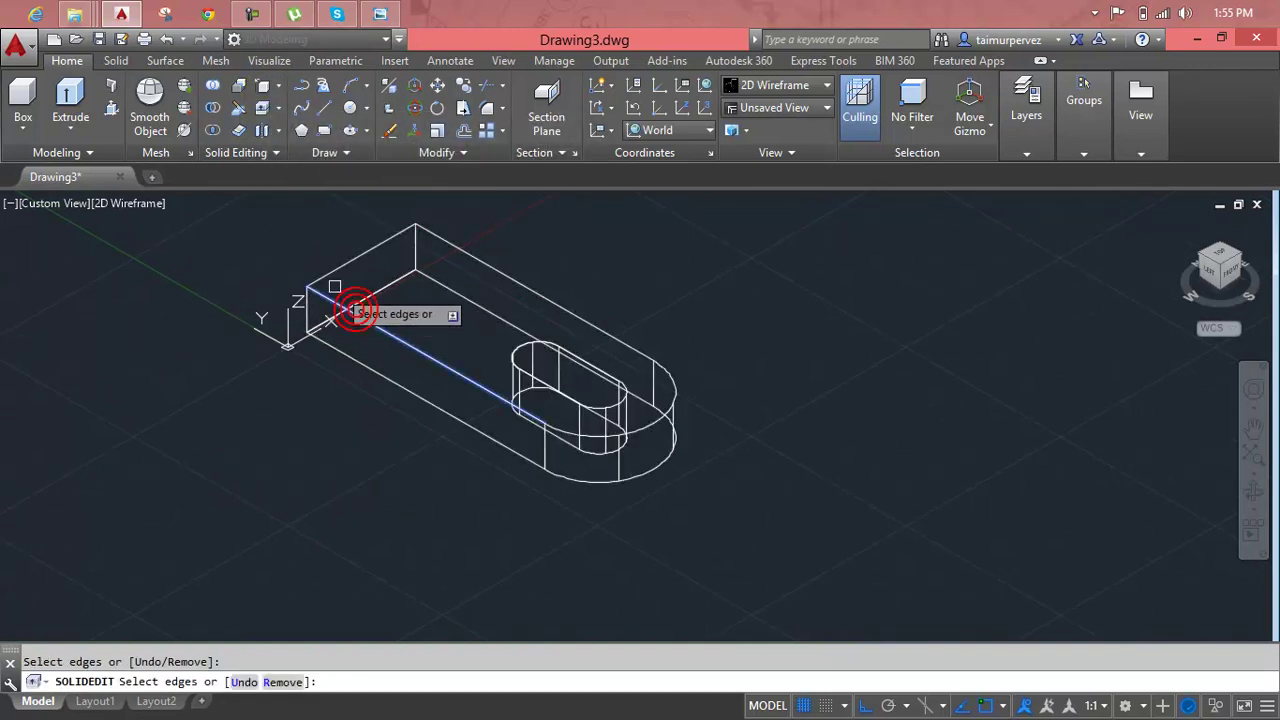
{"action": "key", "text": "Return"}
{"action": "left_click", "coordinate": [307, 288]}
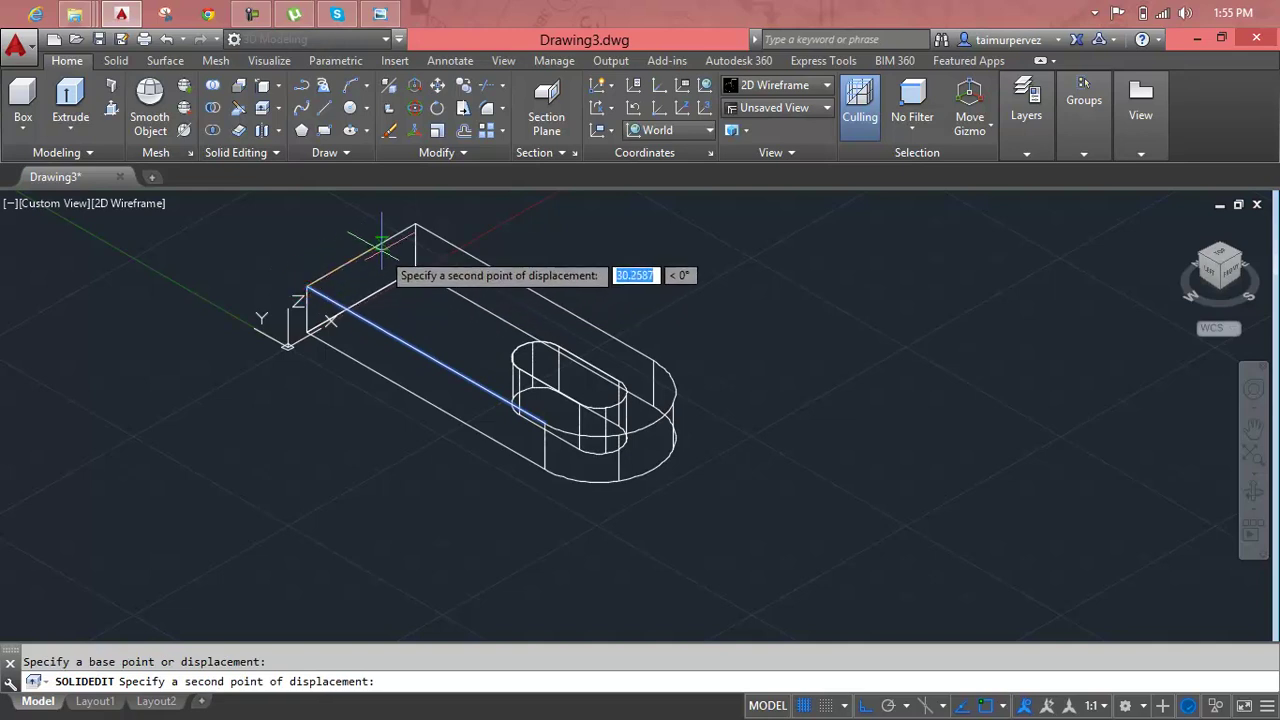
{"action": "type", "text": "12"}
{"action": "key", "text": "Return"}
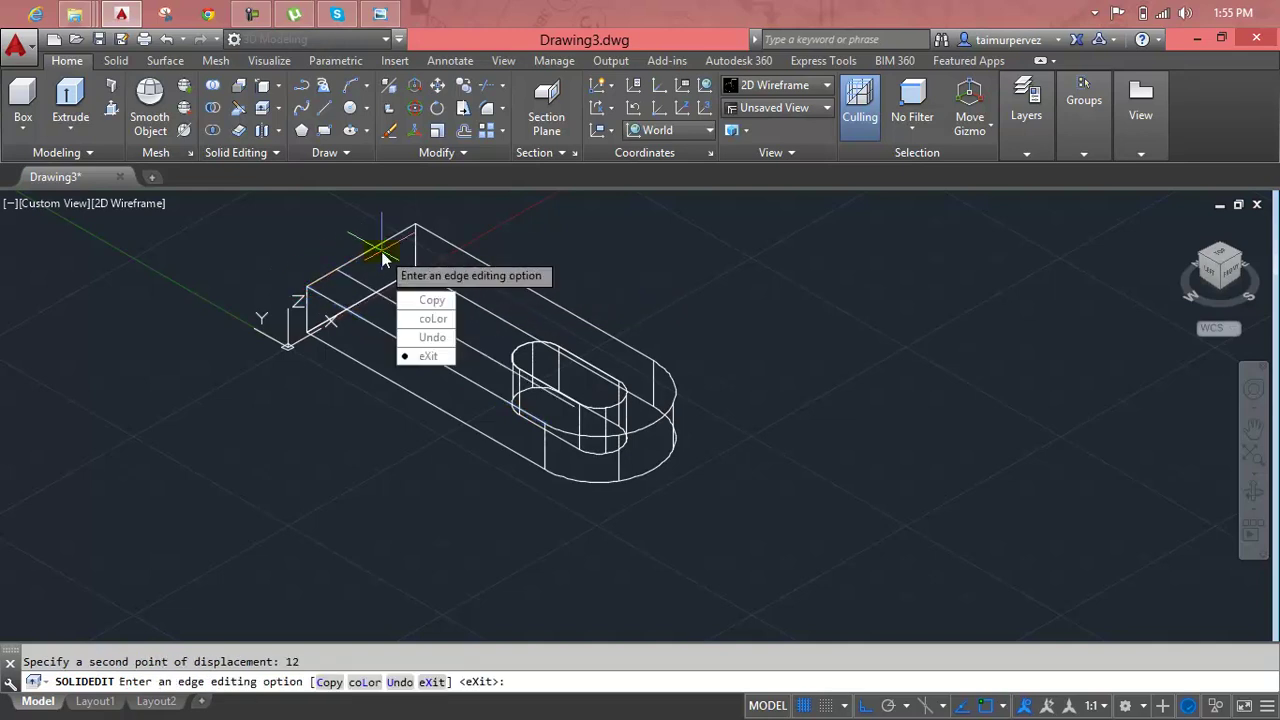
{"action": "key", "text": "Return"}
{"action": "key", "text": "Return"}
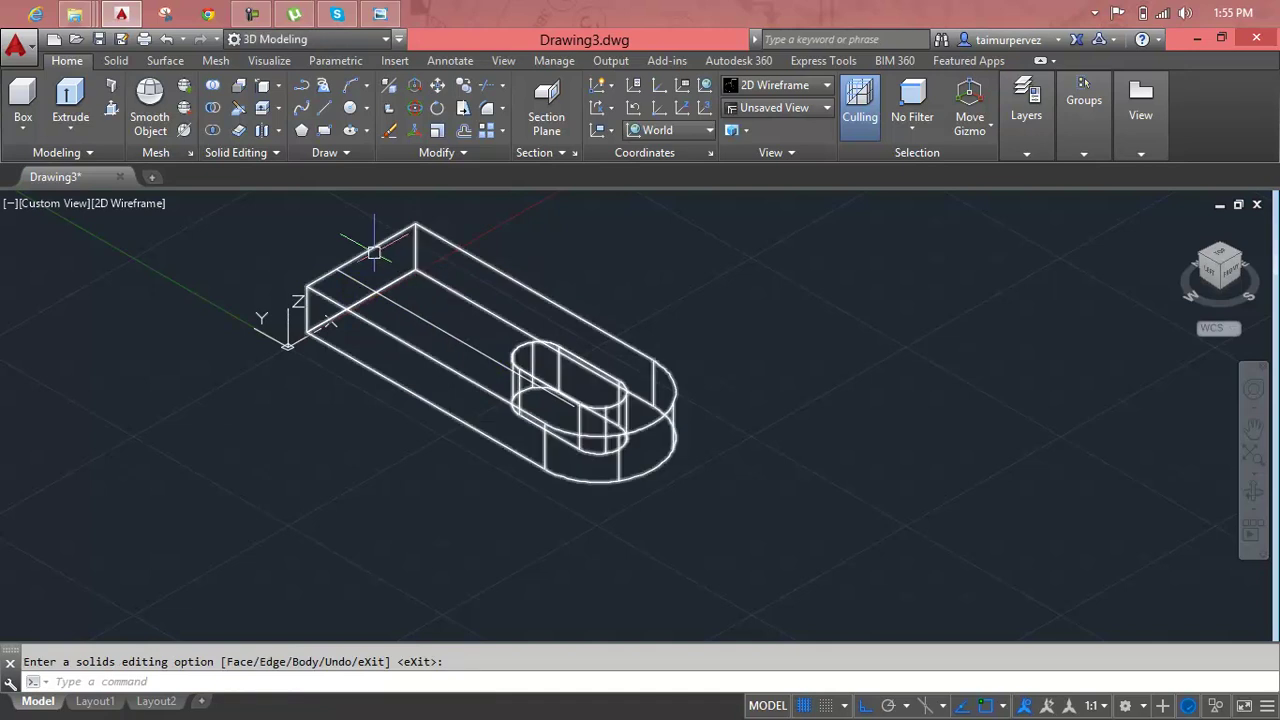
Exit solid editing and compare the model against the bracket reference drawing
{"action": "scroll", "coordinate": [353, 228], "scroll_direction": "up", "scroll_amount": 3}
{"action": "key", "text": "Escape"}
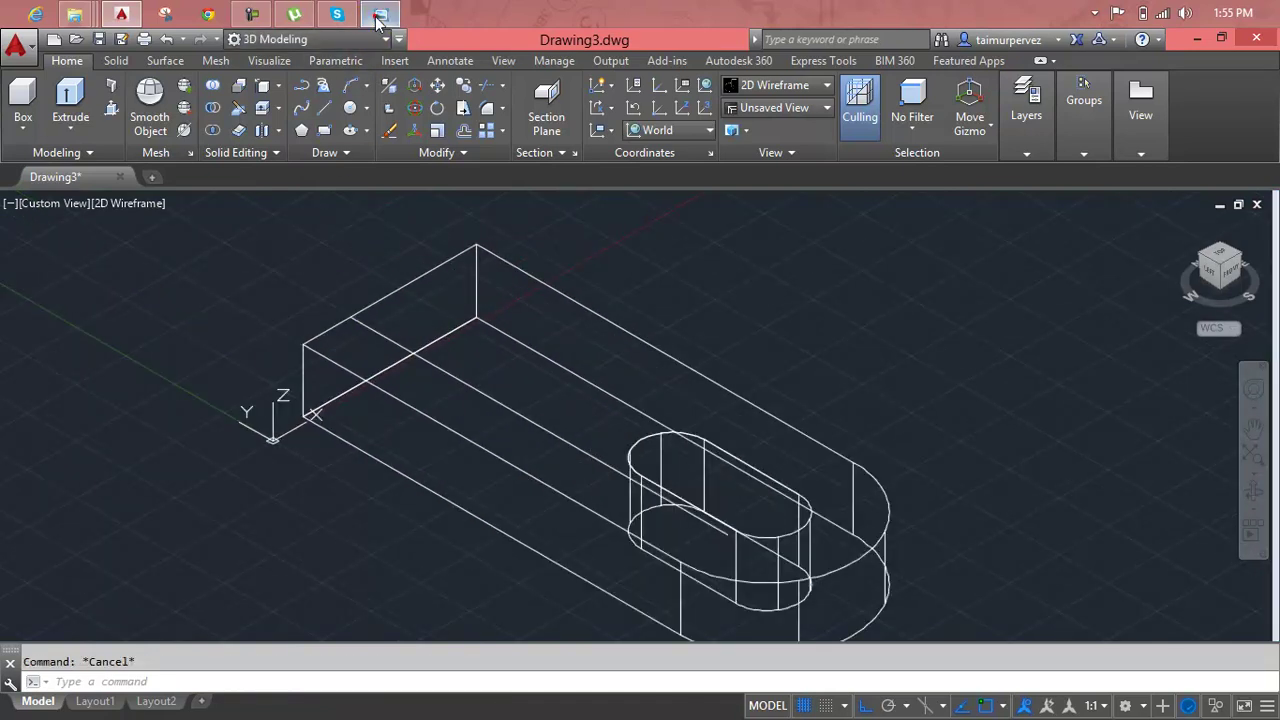
{"action": "left_click", "coordinate": [376, 16]}
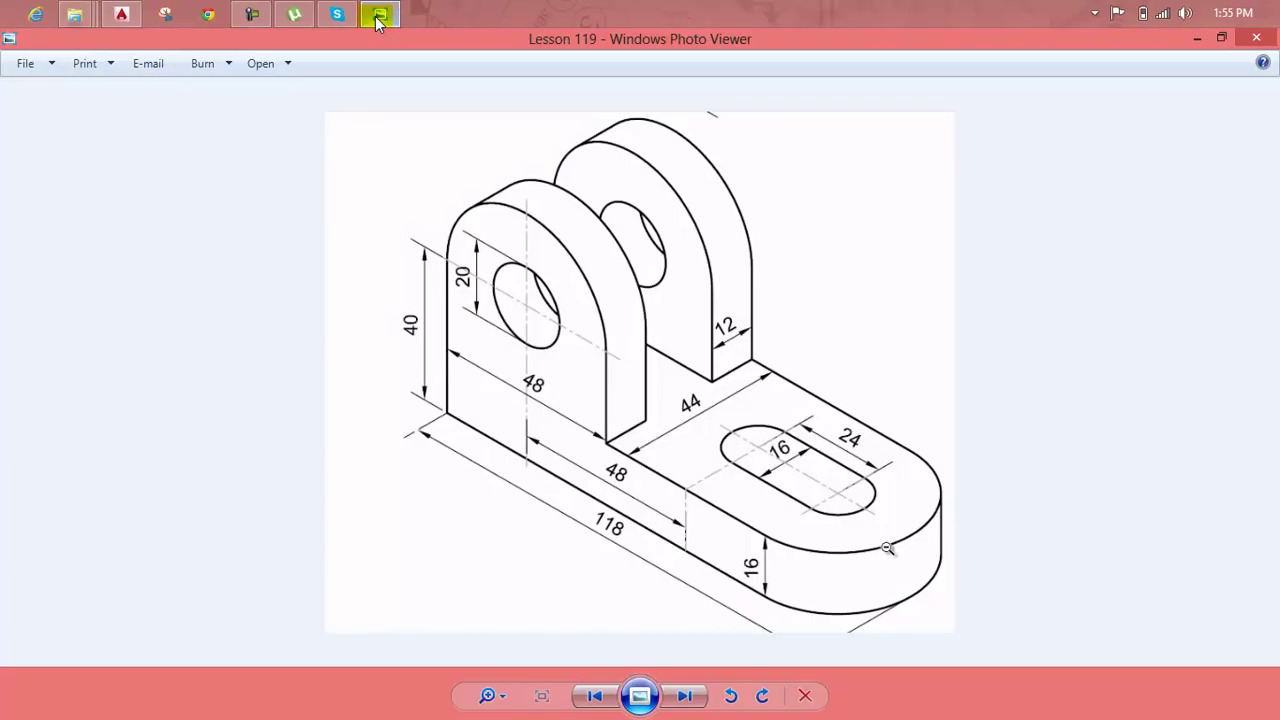
{"action": "left_click", "coordinate": [378, 18]}
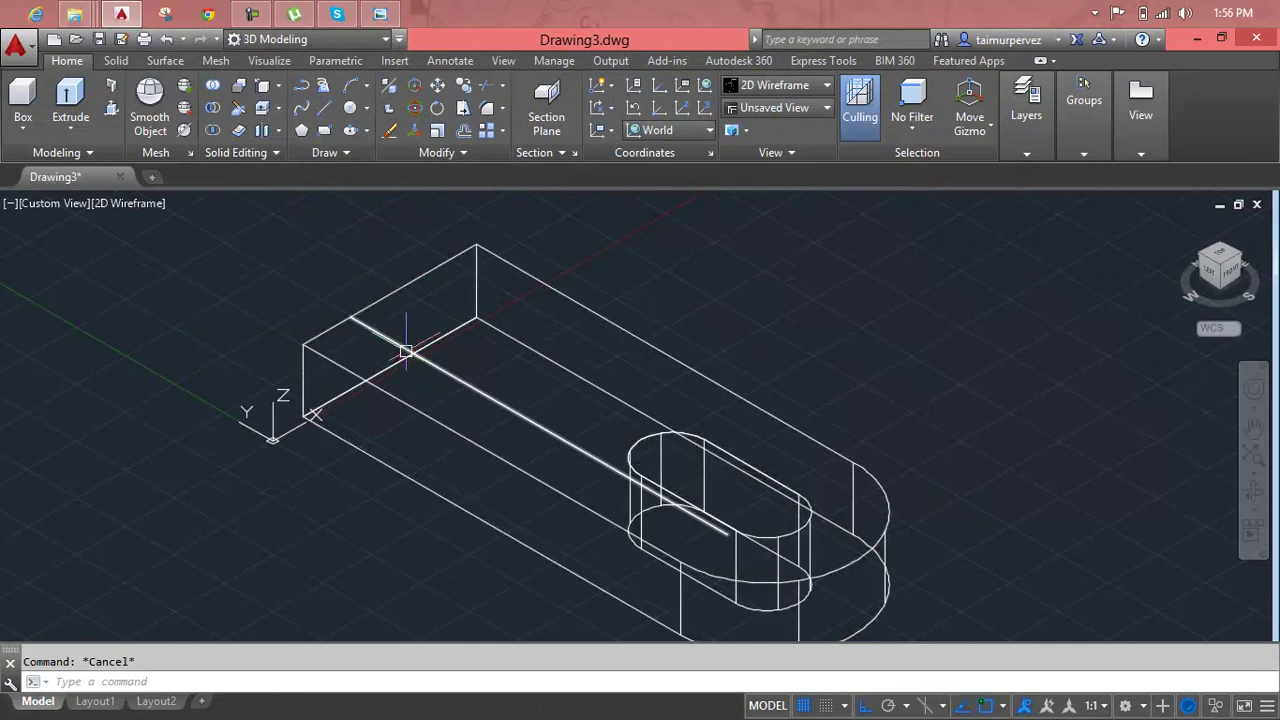
Copy the short back top edge 48 units along the plate with Copy Edges
{"action": "left_click", "coordinate": [298, 131]}
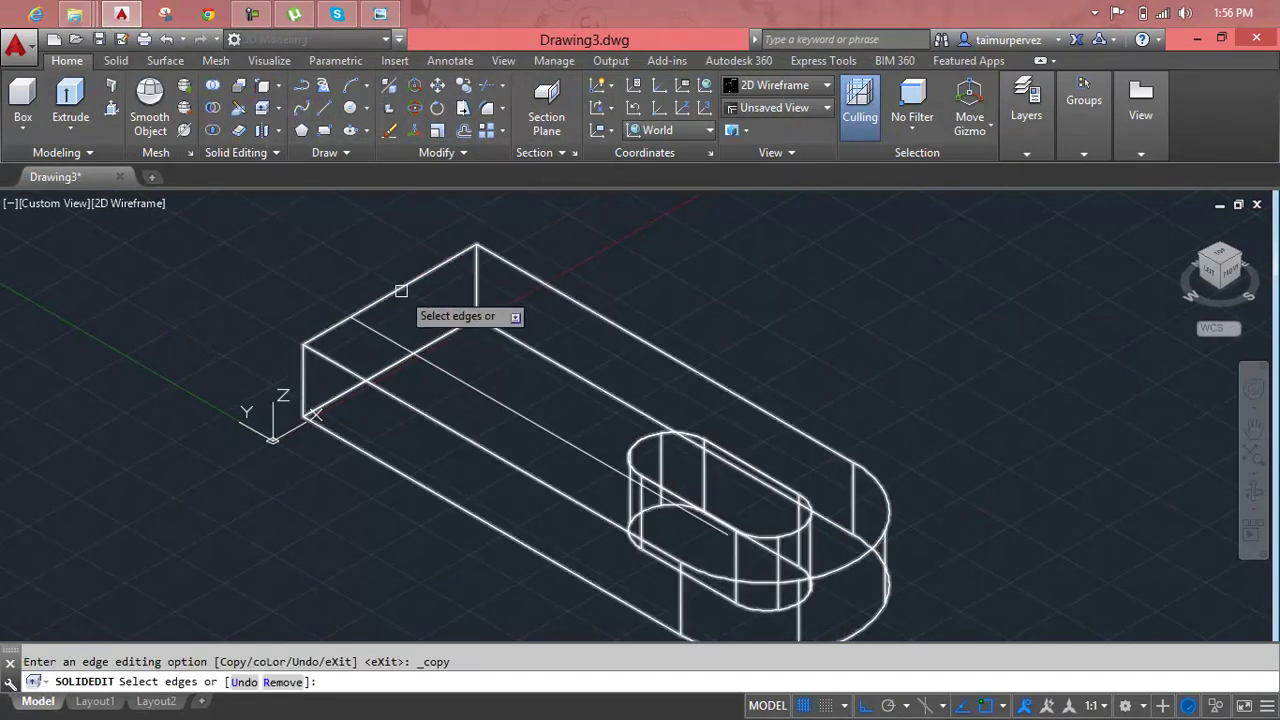
{"action": "left_click", "coordinate": [401, 290]}
{"action": "key", "text": "Return"}
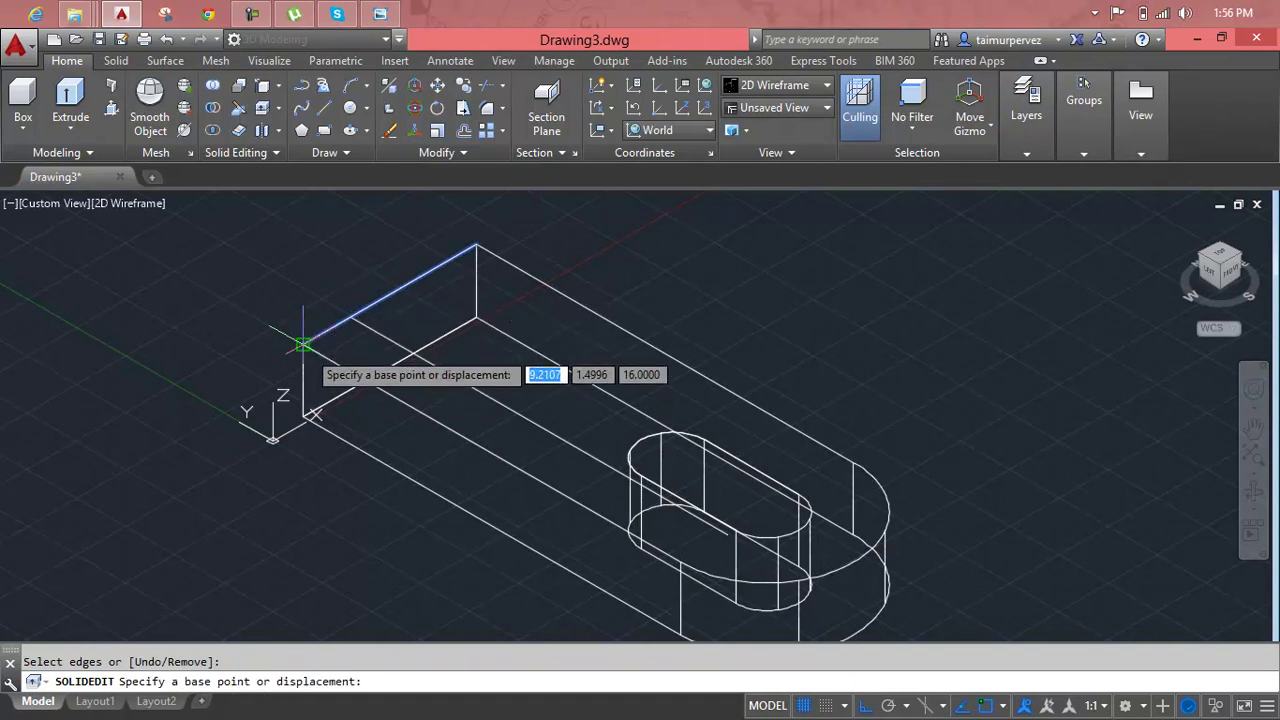
{"action": "left_click", "coordinate": [303, 345]}
{"action": "type", "text": "48"}
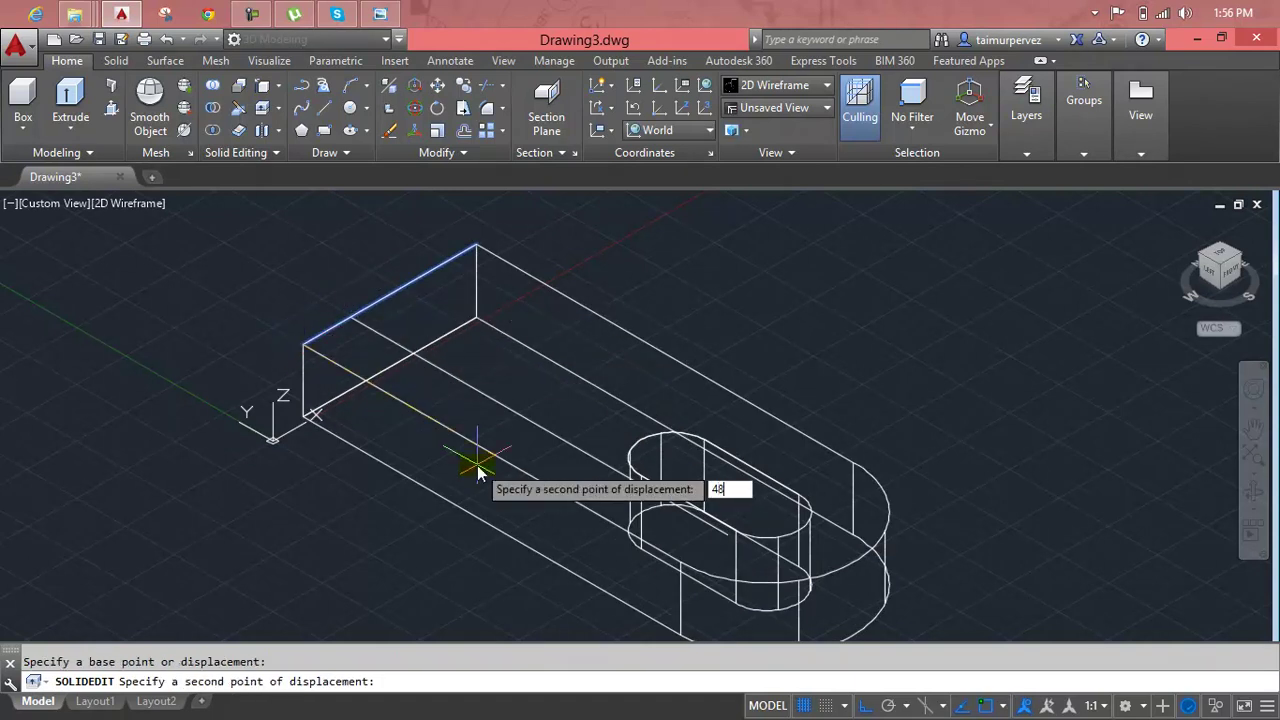
{"action": "key", "text": "Return"}
{"action": "key", "text": "Return"}
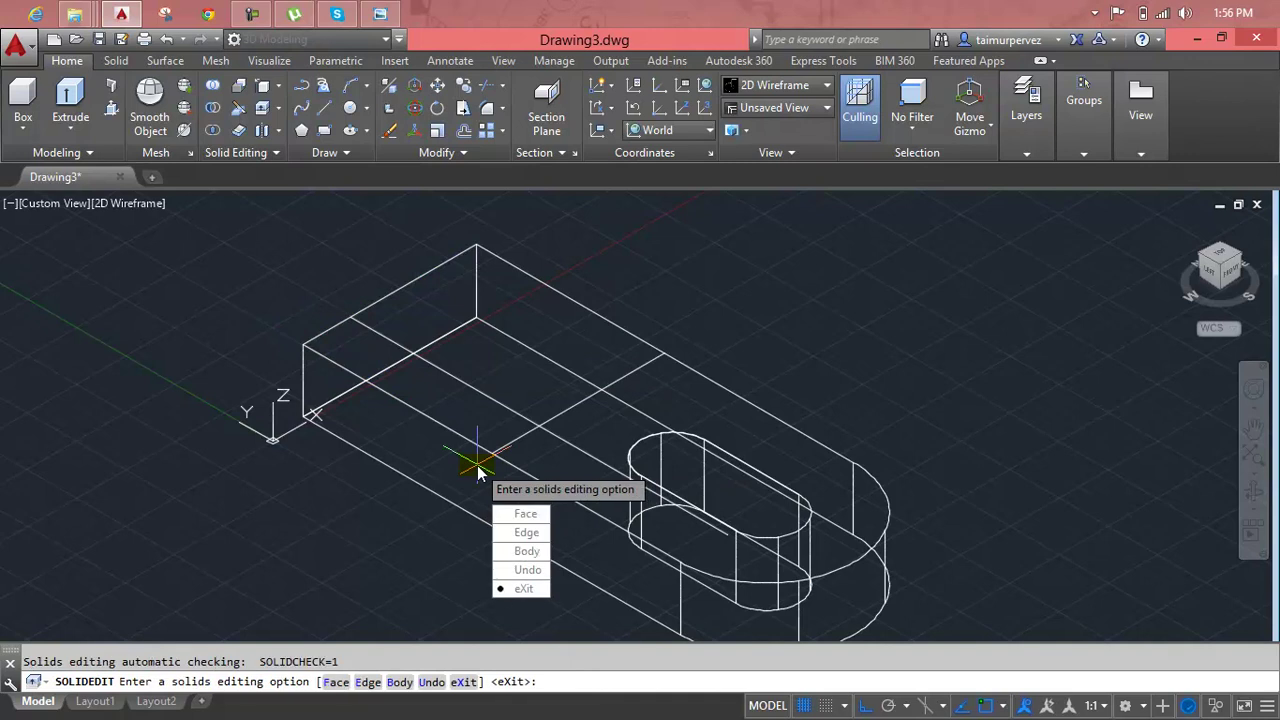
{"action": "key", "text": "Return"}
{"action": "key", "text": "Escape"}
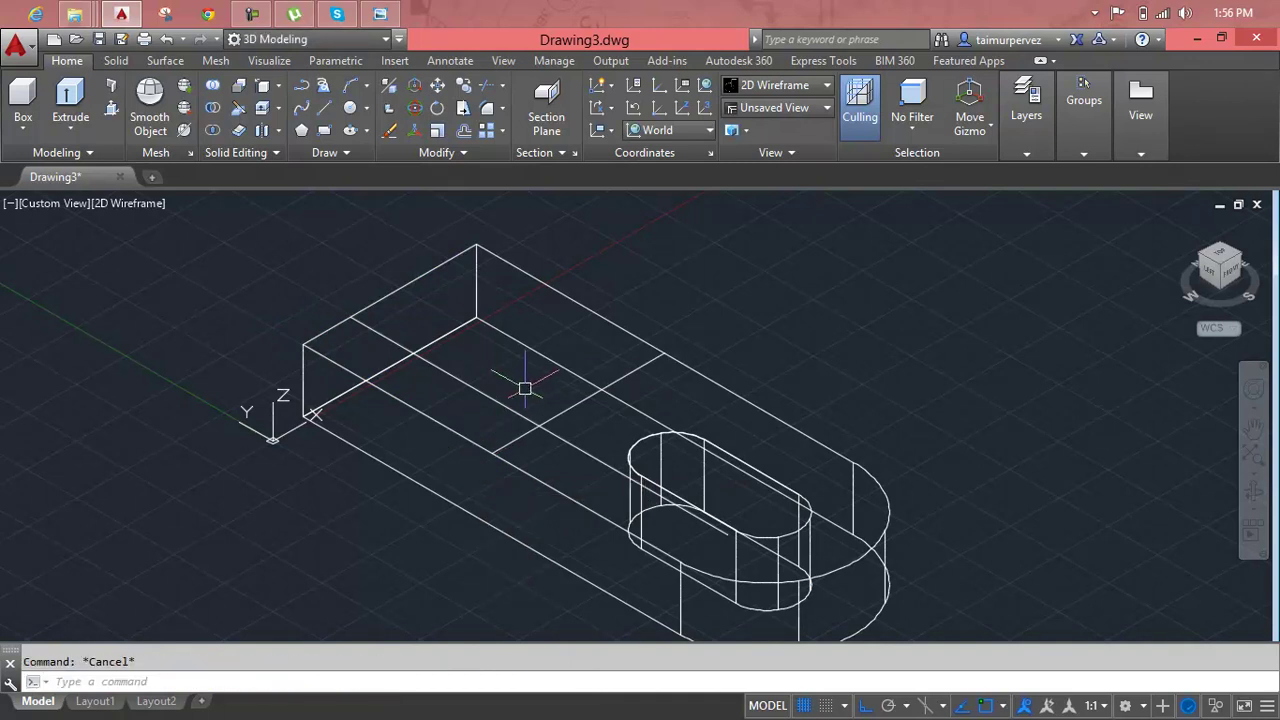
{"action": "type", "text": "TR"}
Trim the copied guide lines against each other into a 12 by 48 outline
{"action": "key", "text": "Return"}
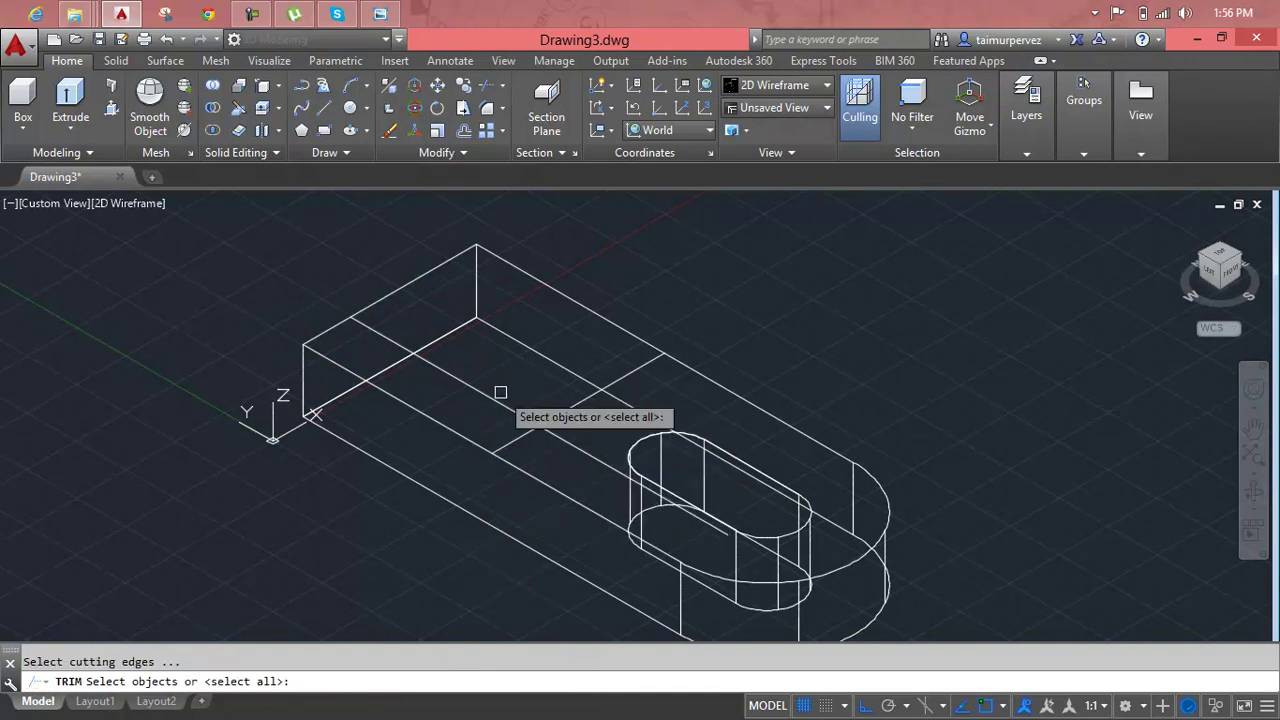
{"action": "left_click", "coordinate": [521, 421]}
{"action": "left_click", "coordinate": [518, 430]}
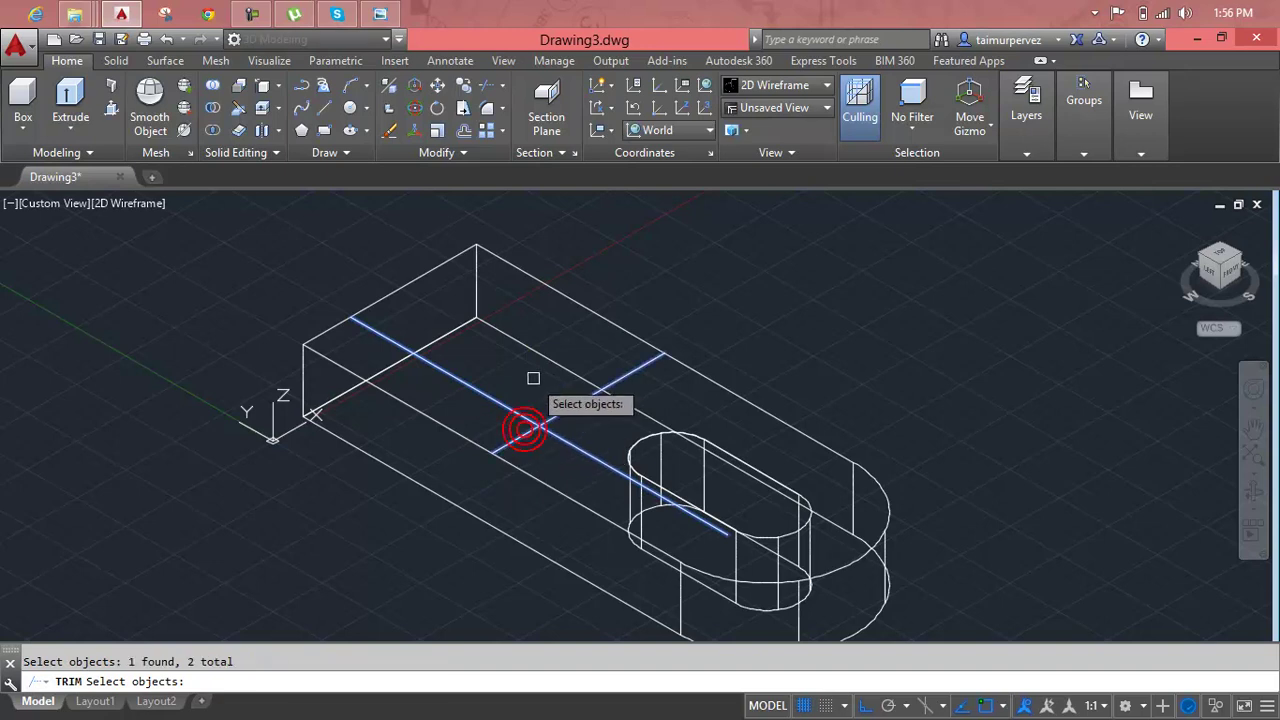
{"action": "key", "text": "Return"}
{"action": "left_click", "coordinate": [566, 401]}
{"action": "left_click", "coordinate": [557, 410]}
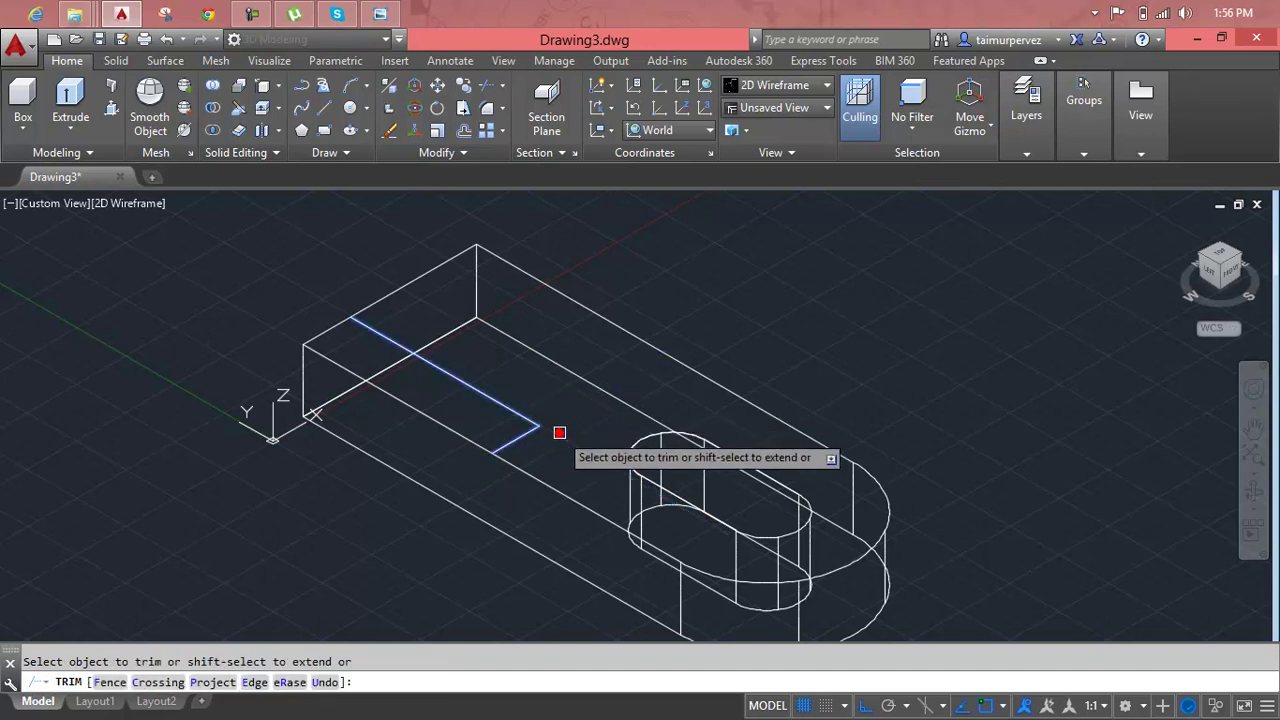
{"action": "key", "text": "Escape"}
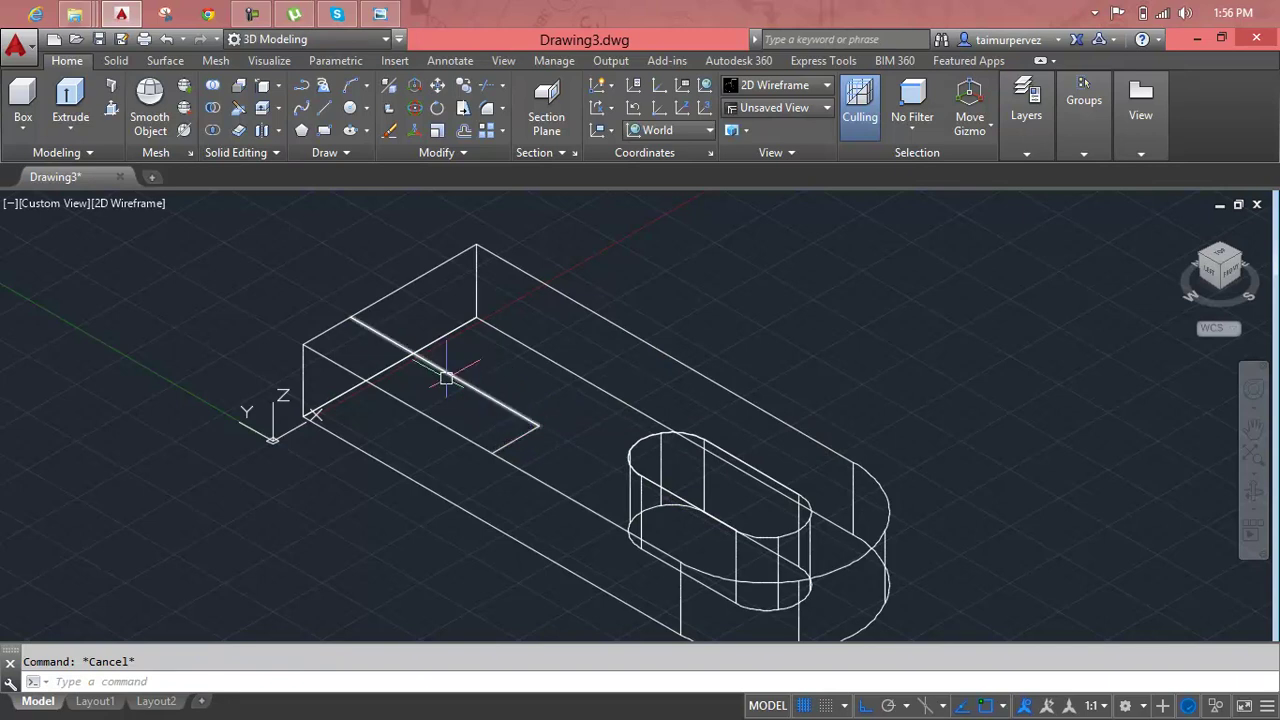
Draw a 12 by 48 rectangle starting at the plate's back corner
{"action": "type", "text": "rec"}
{"action": "key", "text": "Return"}
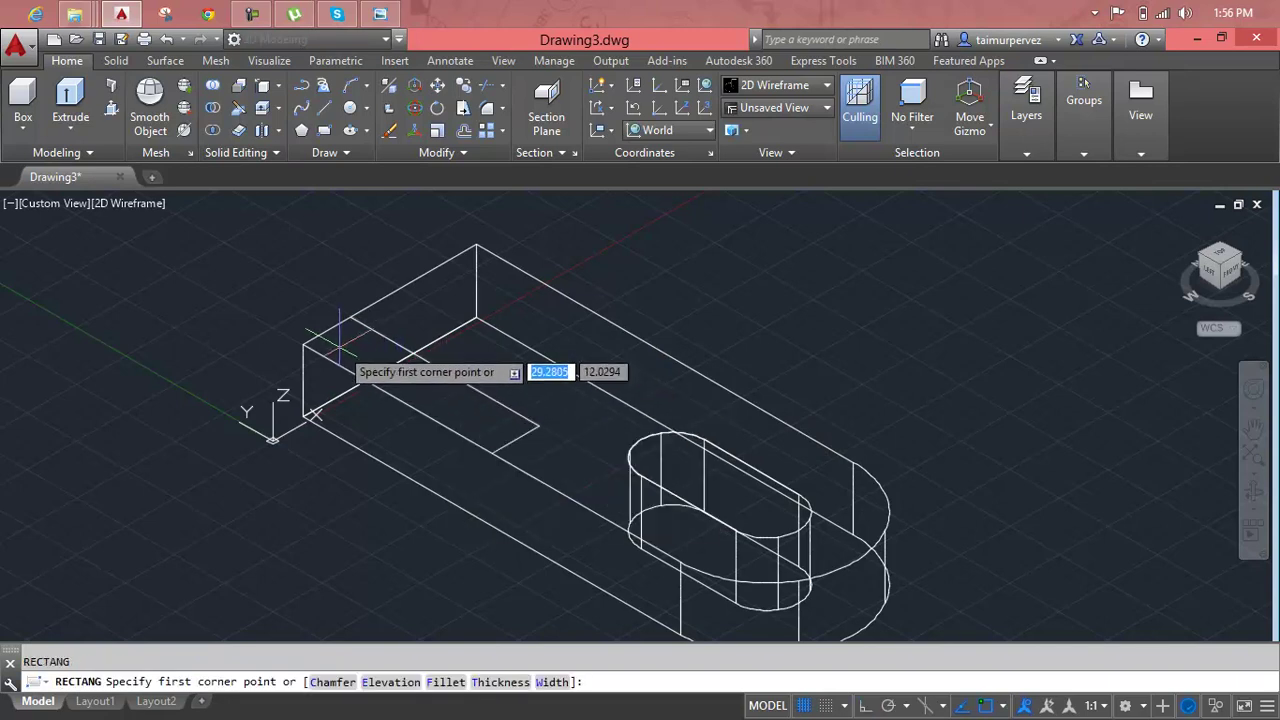
{"action": "left_click", "coordinate": [304, 346]}
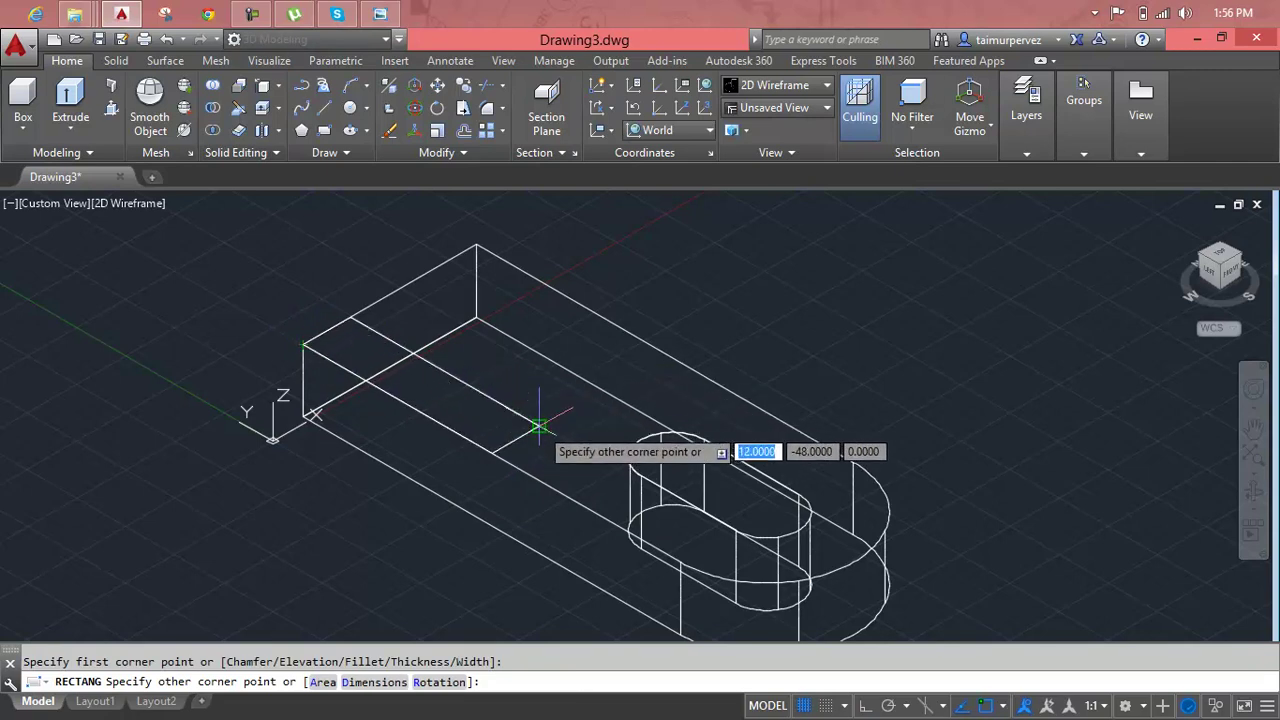
{"action": "key", "text": "Escape"}
{"action": "scroll", "coordinate": [535, 430], "scroll_direction": "down", "scroll_amount": 3}
{"action": "middle_click_drag", "start_coordinate": [539, 428], "coordinate": [558, 331]}
{"action": "key", "text": "Escape"}
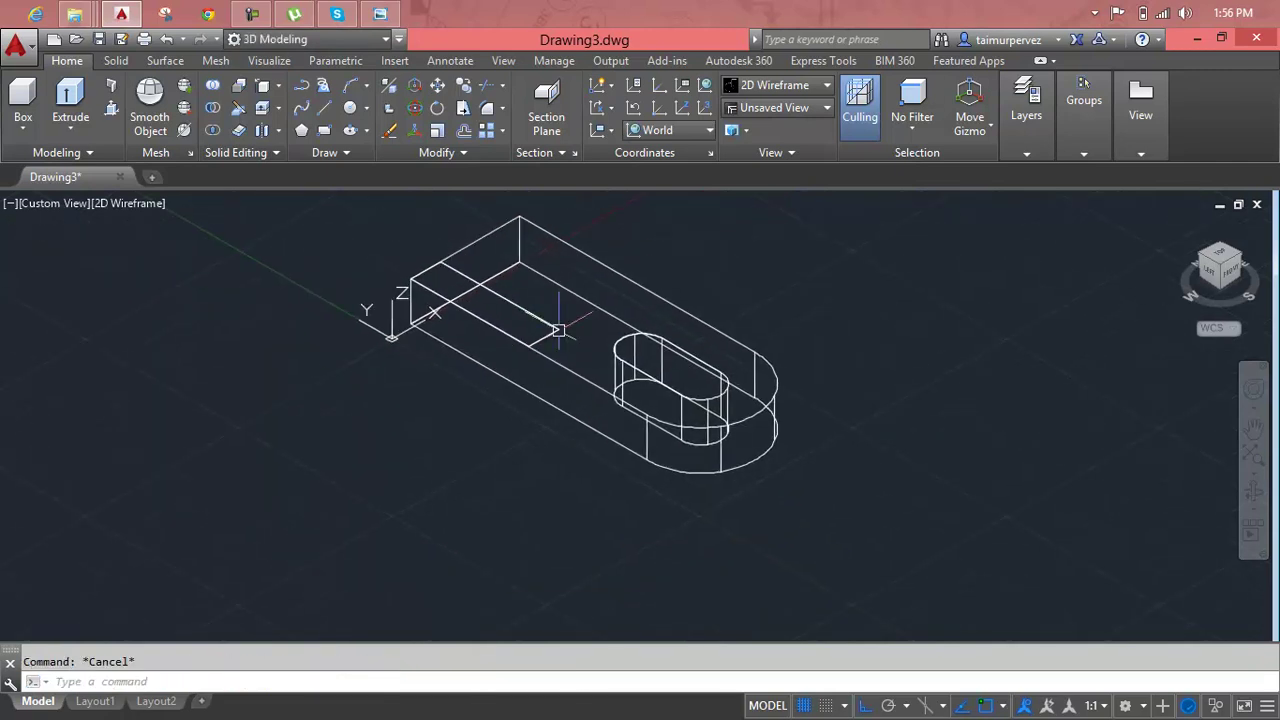
{"action": "type", "text": "M"}
Move the rectangle to the lower left of the plate and check the reference drawing
{"action": "key", "text": "Return"}
{"action": "left_click", "coordinate": [556, 334]}
{"action": "key", "text": "Return"}
{"action": "left_click", "coordinate": [554, 330]}
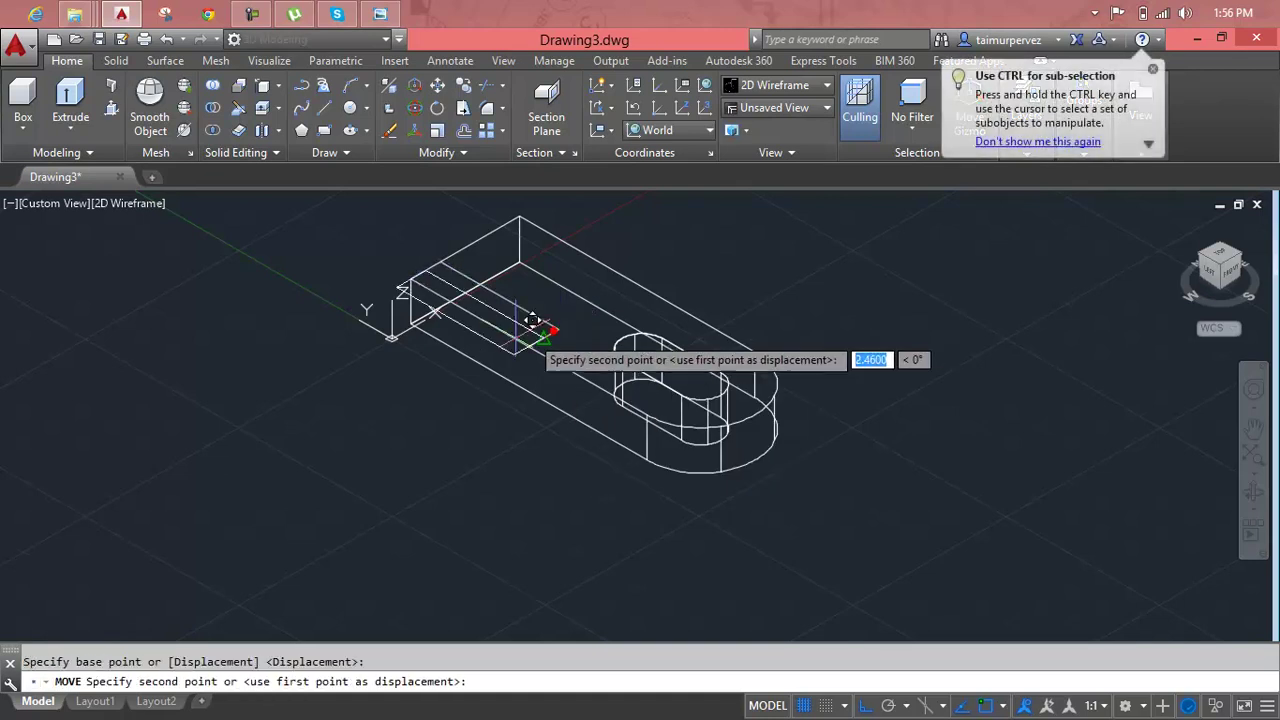
{"action": "left_click", "coordinate": [290, 385]}
{"action": "key", "text": "Escape"}
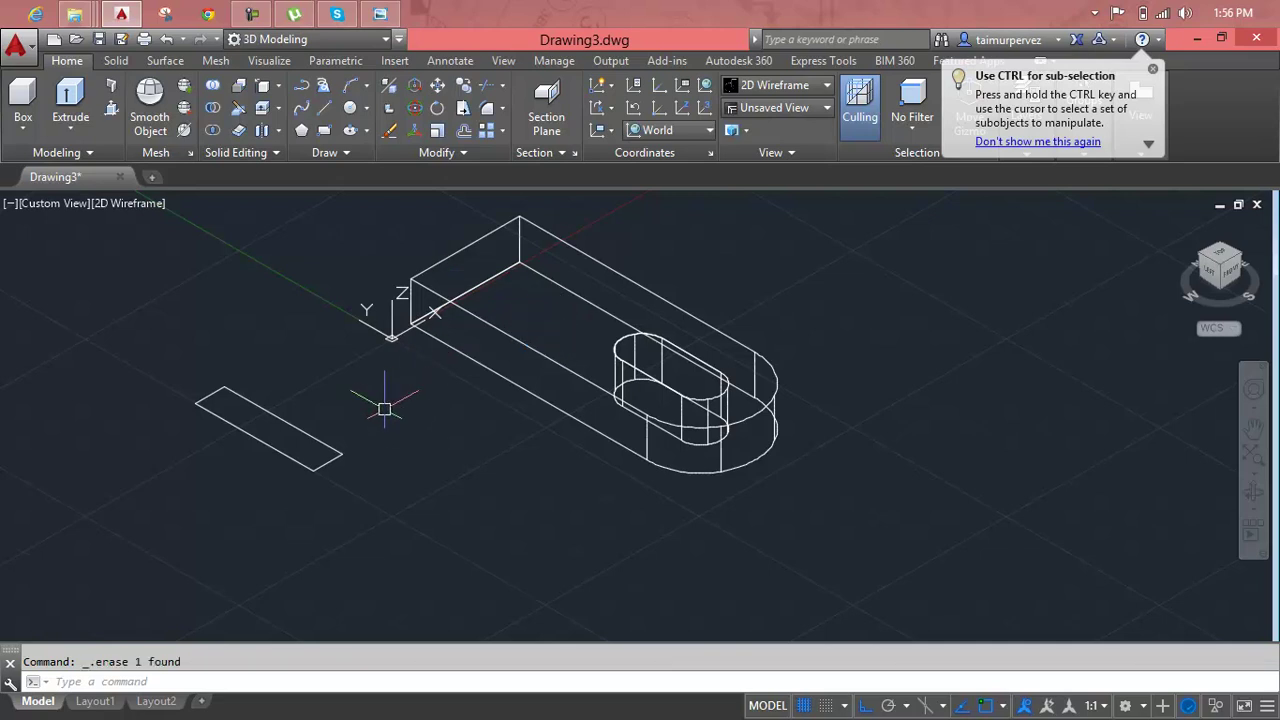
{"action": "middle_click_drag", "start_coordinate": [384, 408], "coordinate": [470, 402]}
{"action": "key", "text": "Escape"}
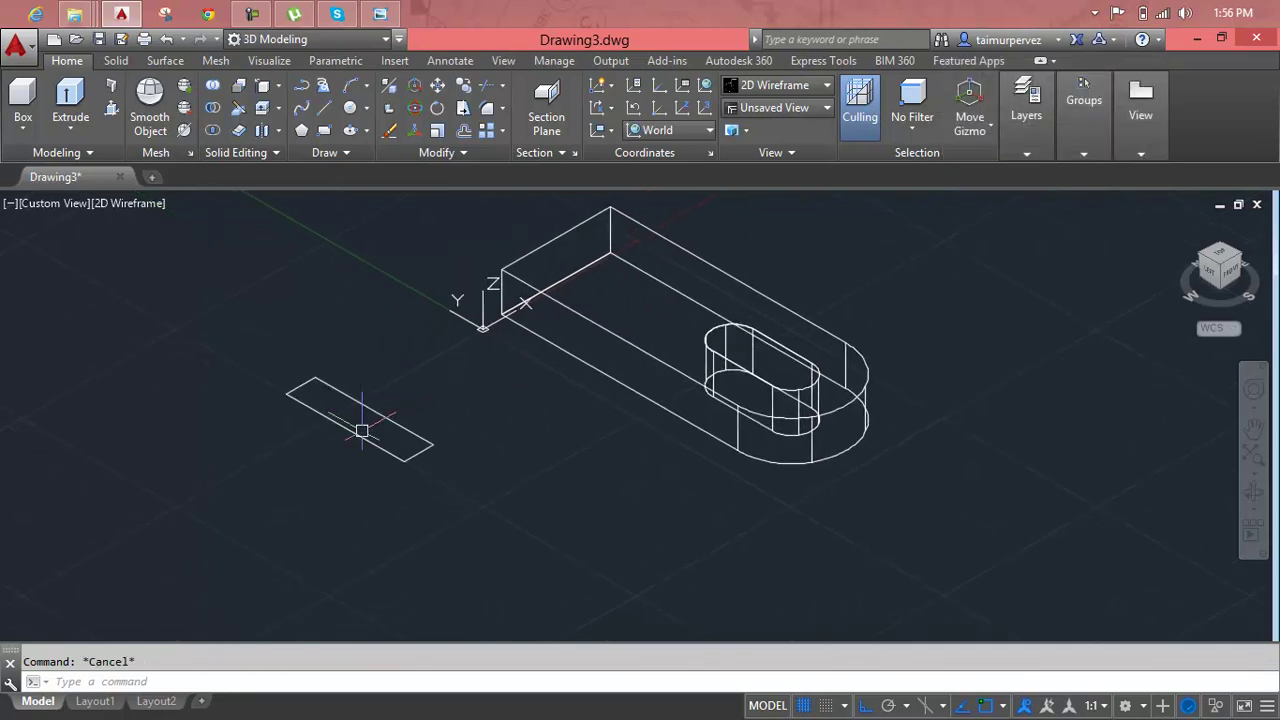
{"action": "left_click", "coordinate": [382, 13]}
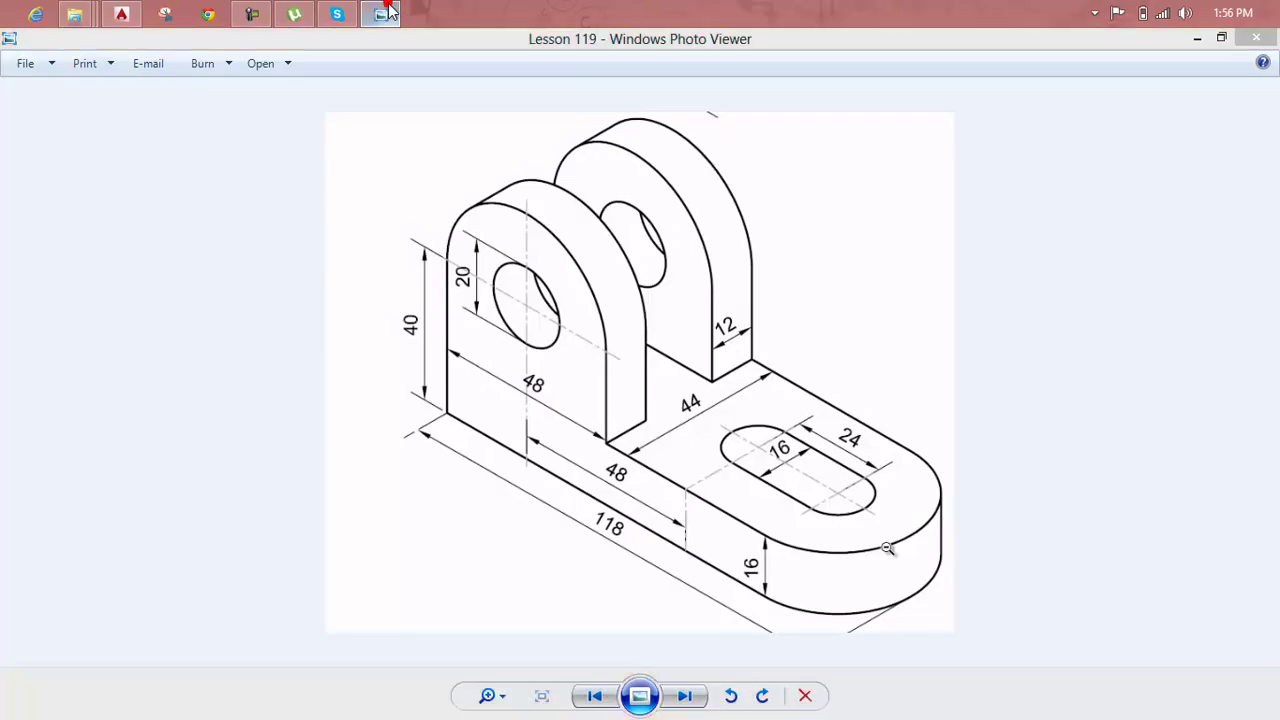
{"action": "left_click", "coordinate": [388, 12]}
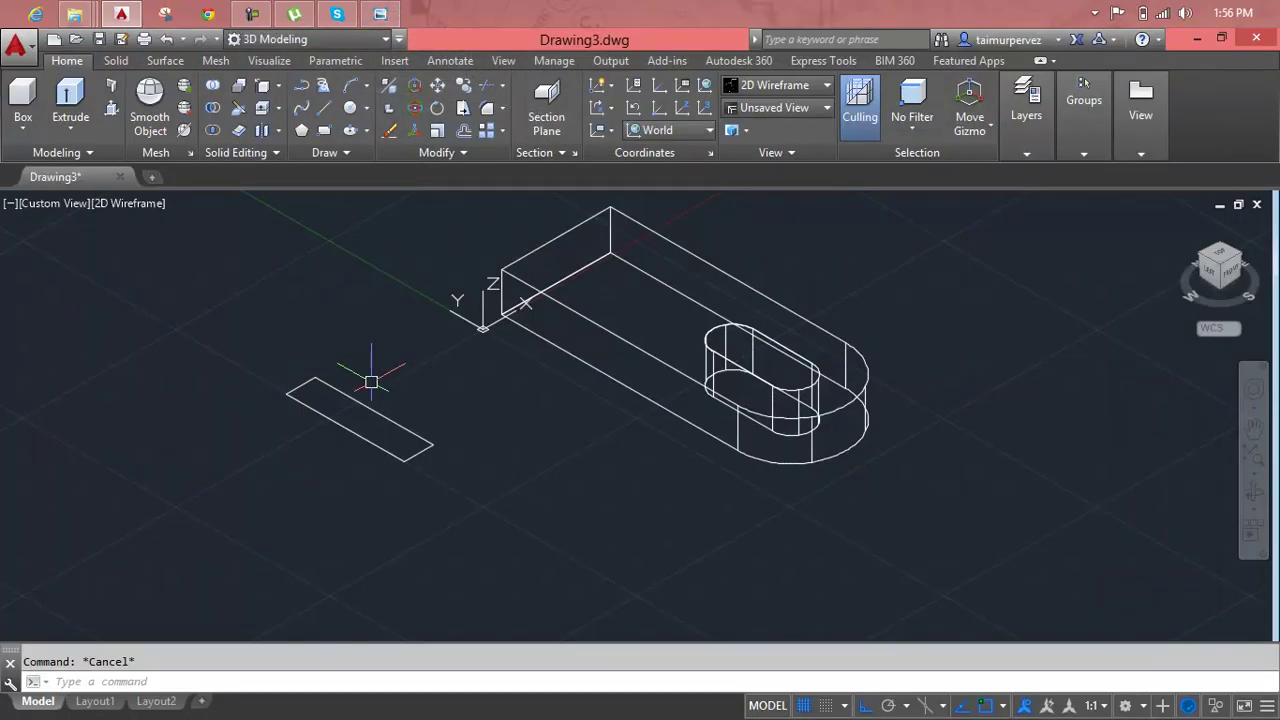
{"action": "type", "text": "ext"}
Extrude the 12 by 48 rectangle 48 units into an upright lug block
{"action": "key", "text": "Return"}
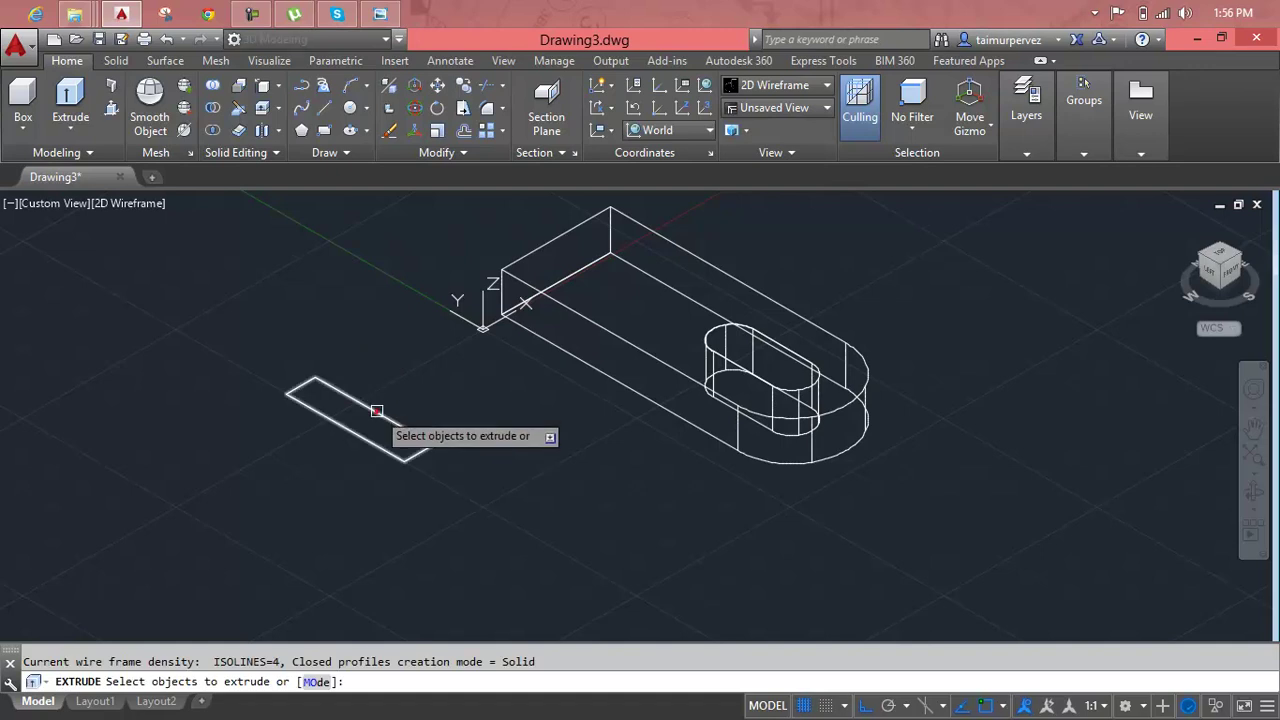
{"action": "left_click", "coordinate": [371, 409]}
{"action": "key", "text": "Return"}
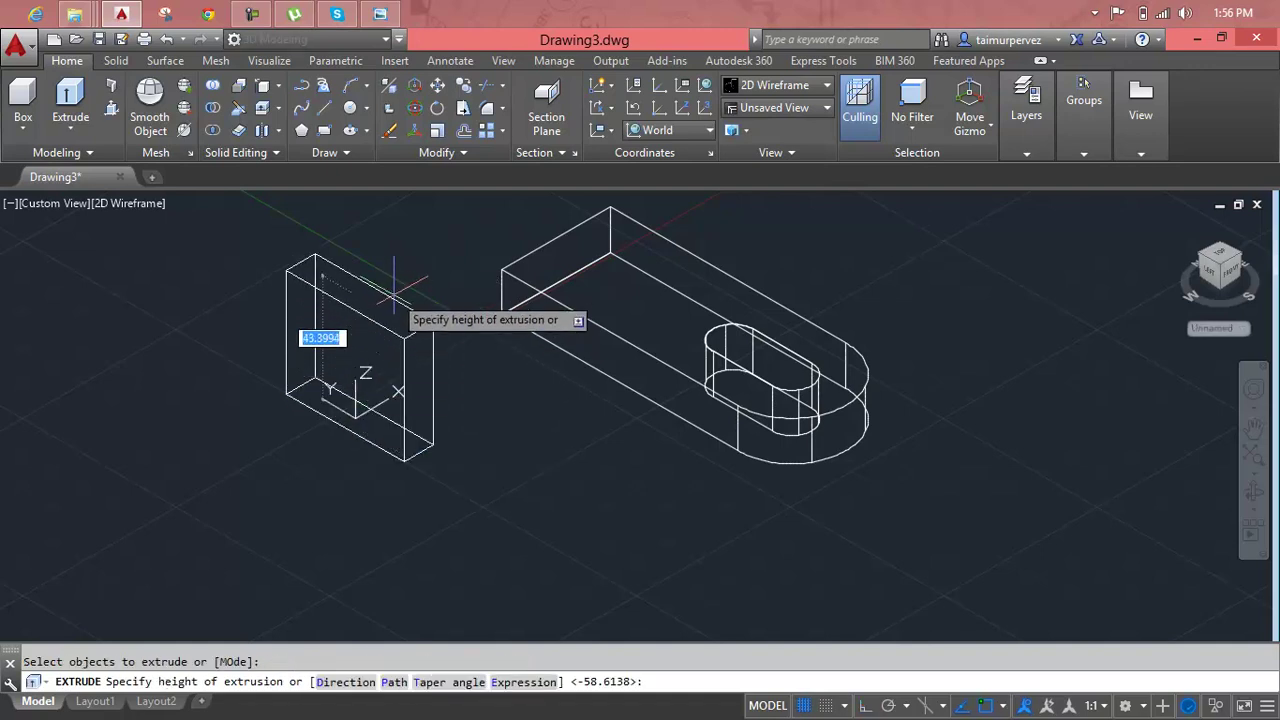
{"action": "type", "text": "48"}
{"action": "key", "text": "Return"}
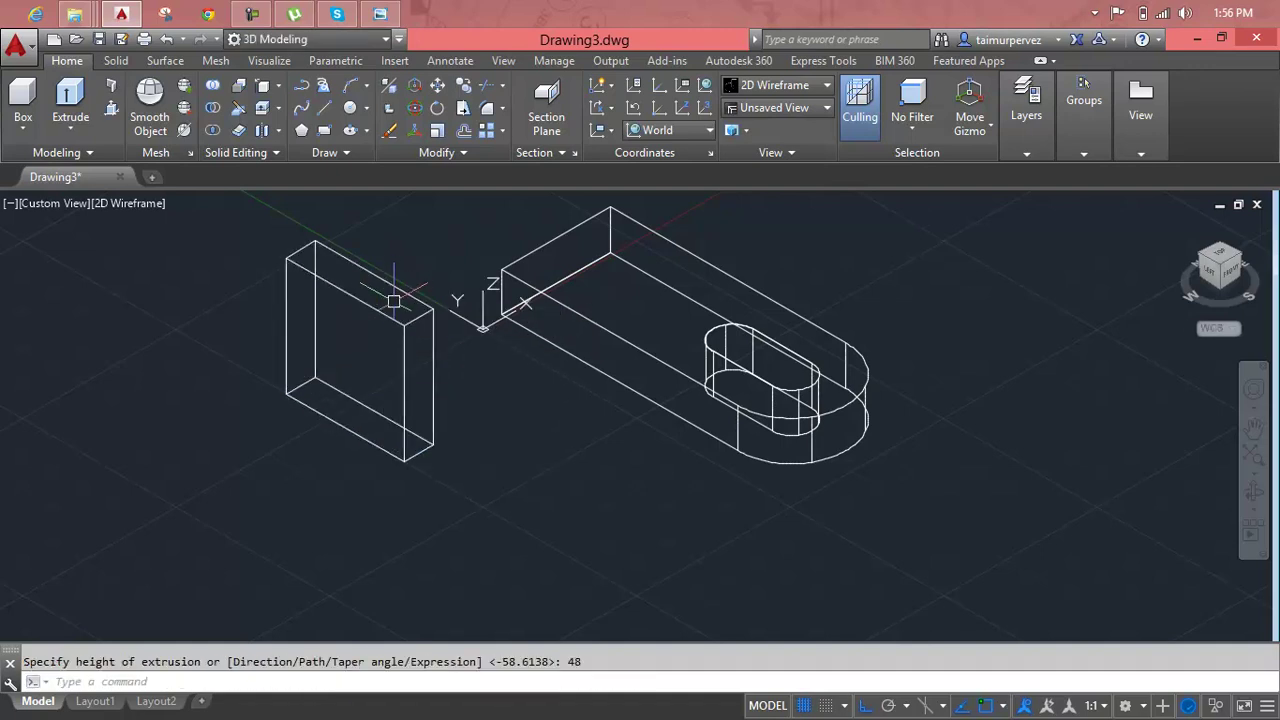
{"action": "middle_click_drag", "start_coordinate": [400, 323], "coordinate": [352, 355]}
{"action": "key", "text": "Escape"}
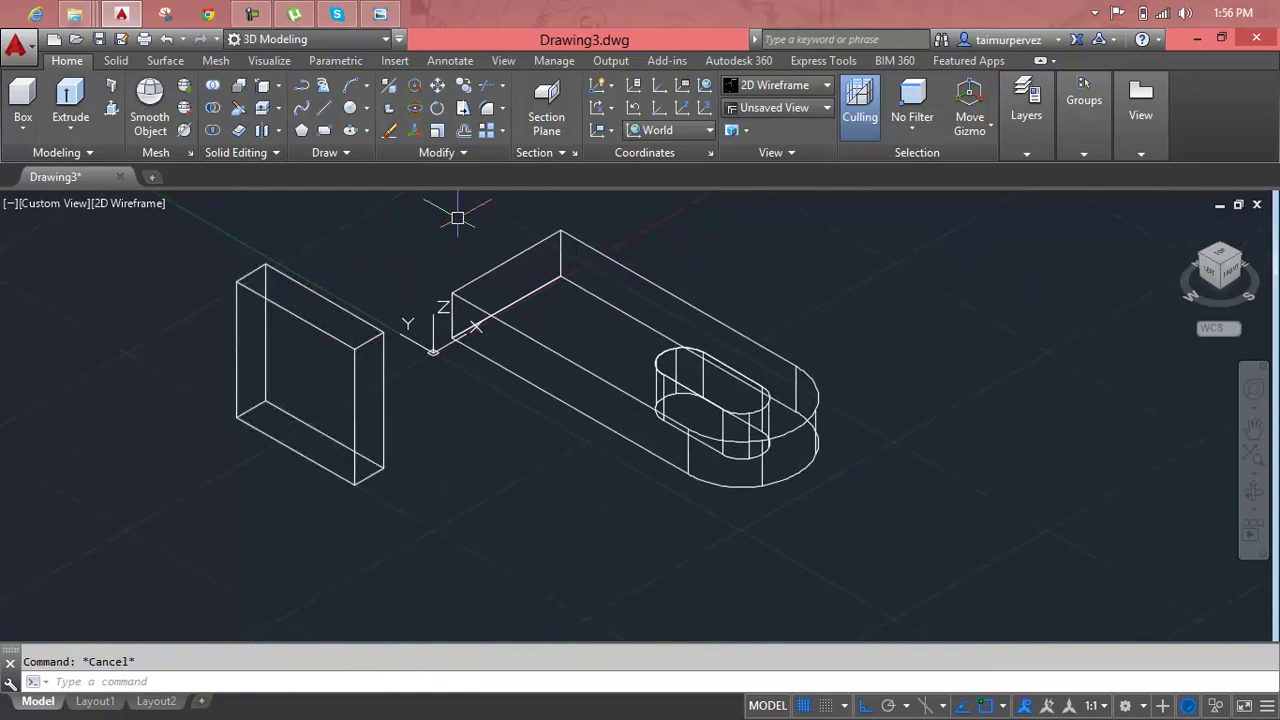
Set the UCS to Right and draw vertical and horizontal centre lines across the block face
{"action": "left_click", "coordinate": [668, 133]}
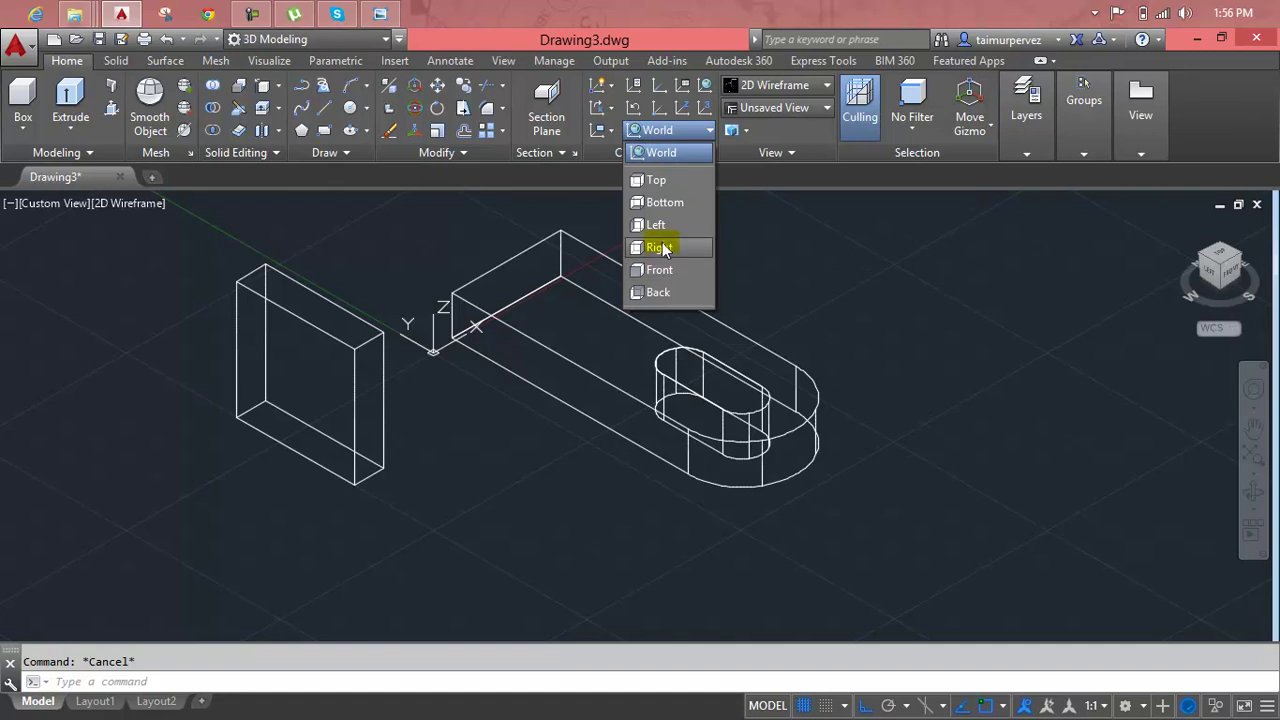
{"action": "left_click", "coordinate": [662, 250]}
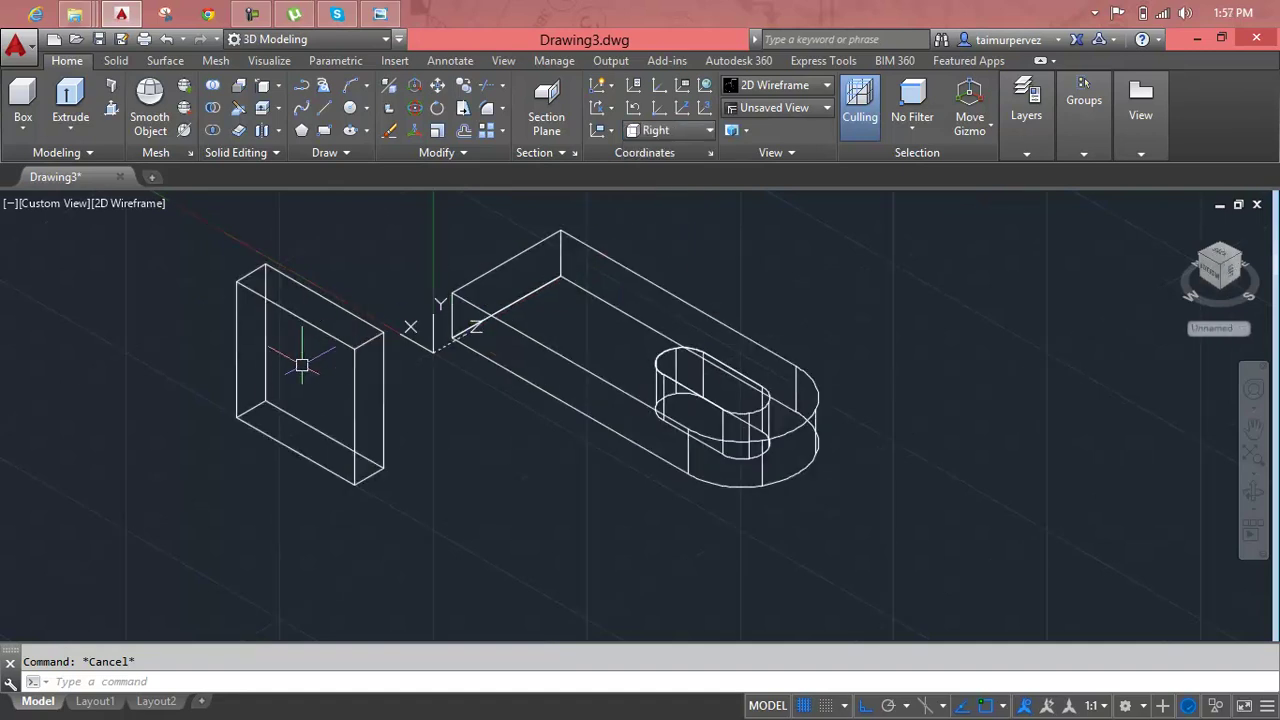
{"action": "scroll", "coordinate": [302, 366], "scroll_direction": "up", "scroll_amount": 2}
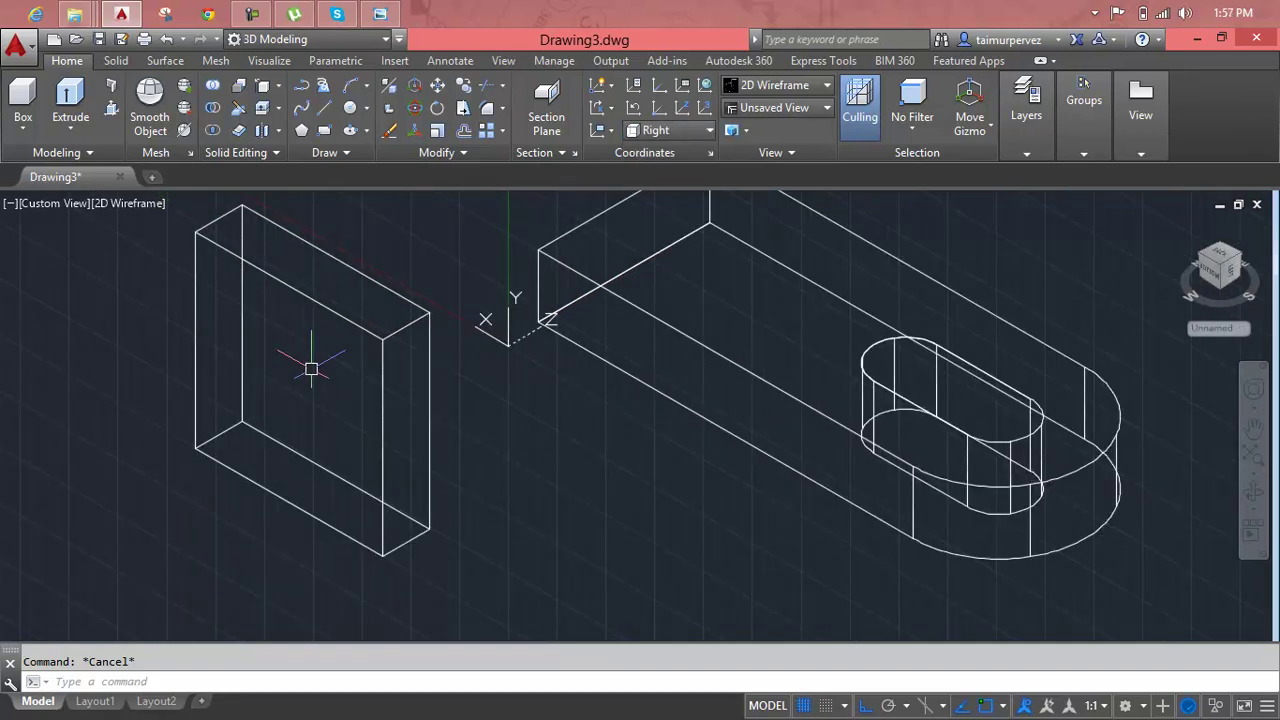
{"action": "key", "text": "Return"}
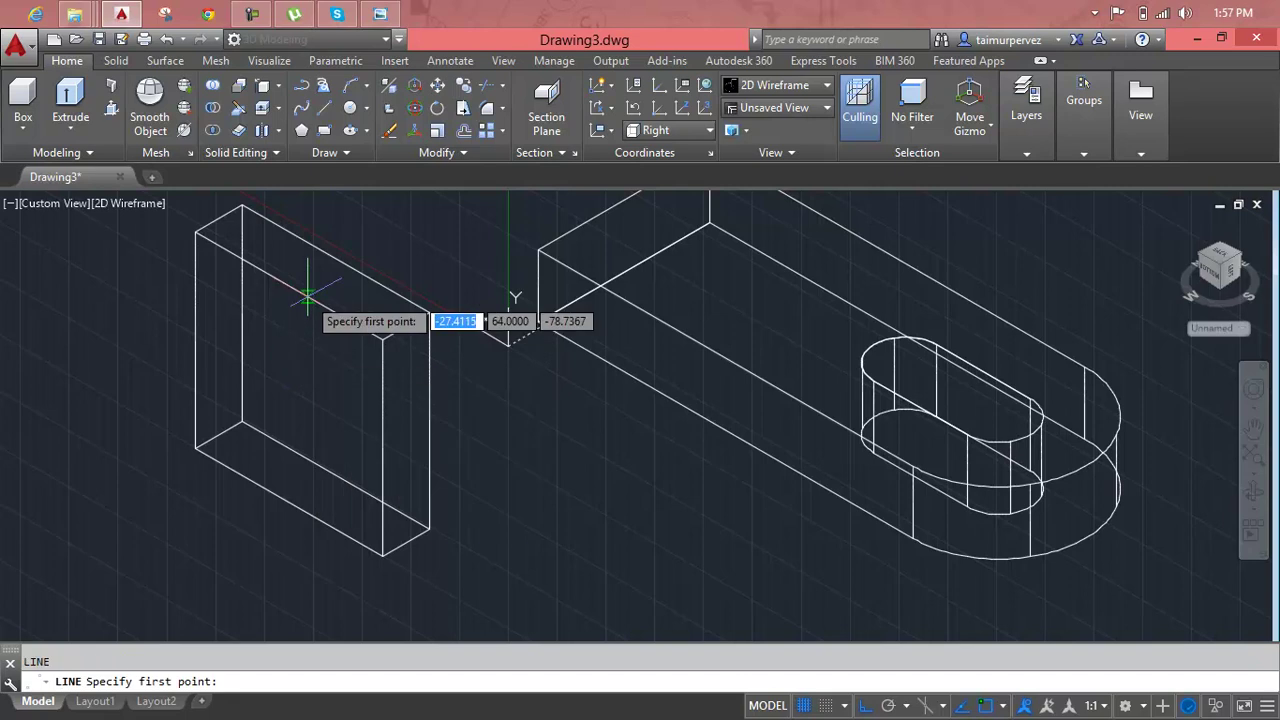
{"action": "left_click", "coordinate": [289, 288]}
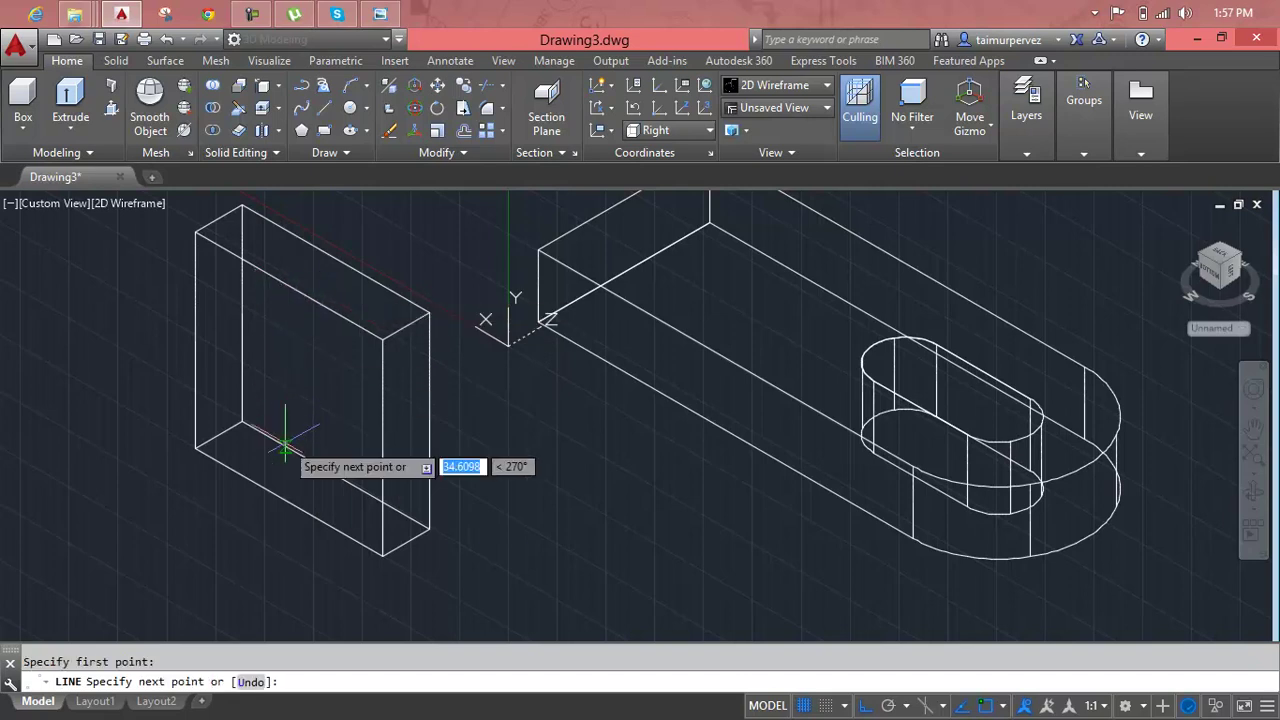
{"action": "left_click", "coordinate": [289, 505]}
{"action": "key", "text": "Return"}
{"action": "key", "text": "Return"}
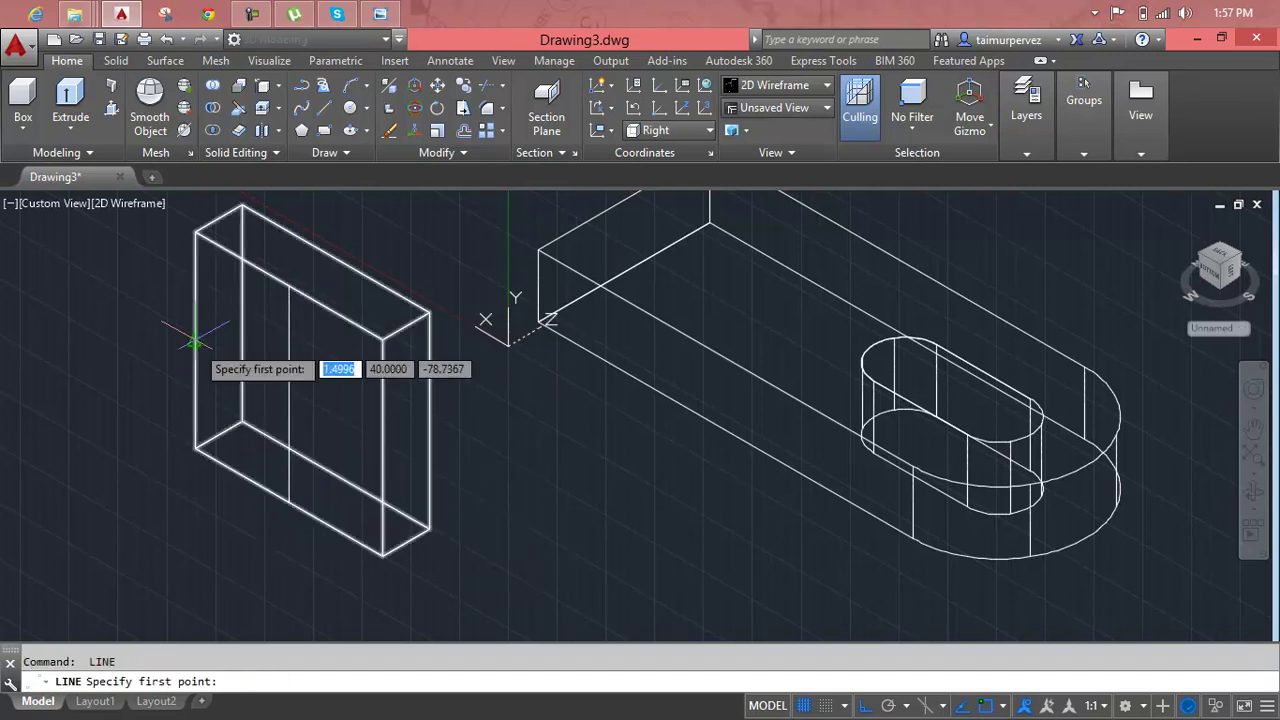
{"action": "left_click", "coordinate": [195, 340]}
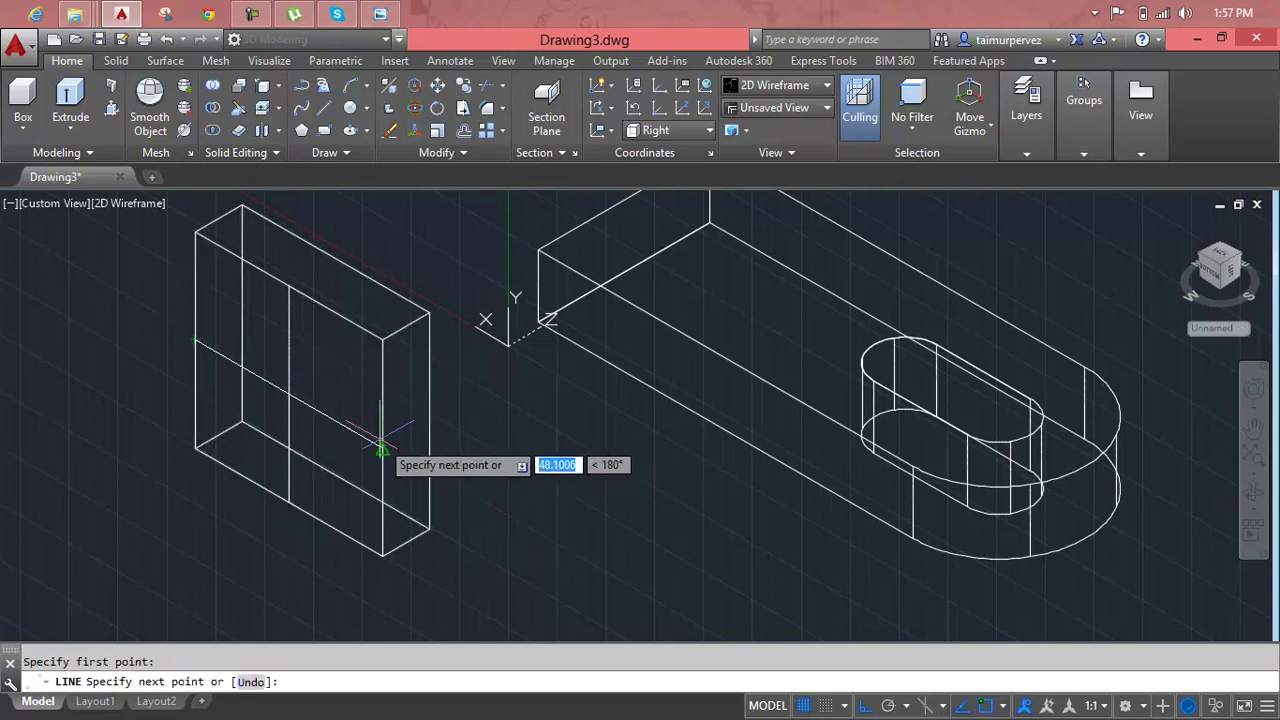
{"action": "left_click", "coordinate": [382, 449]}
{"action": "key", "text": "Return"}
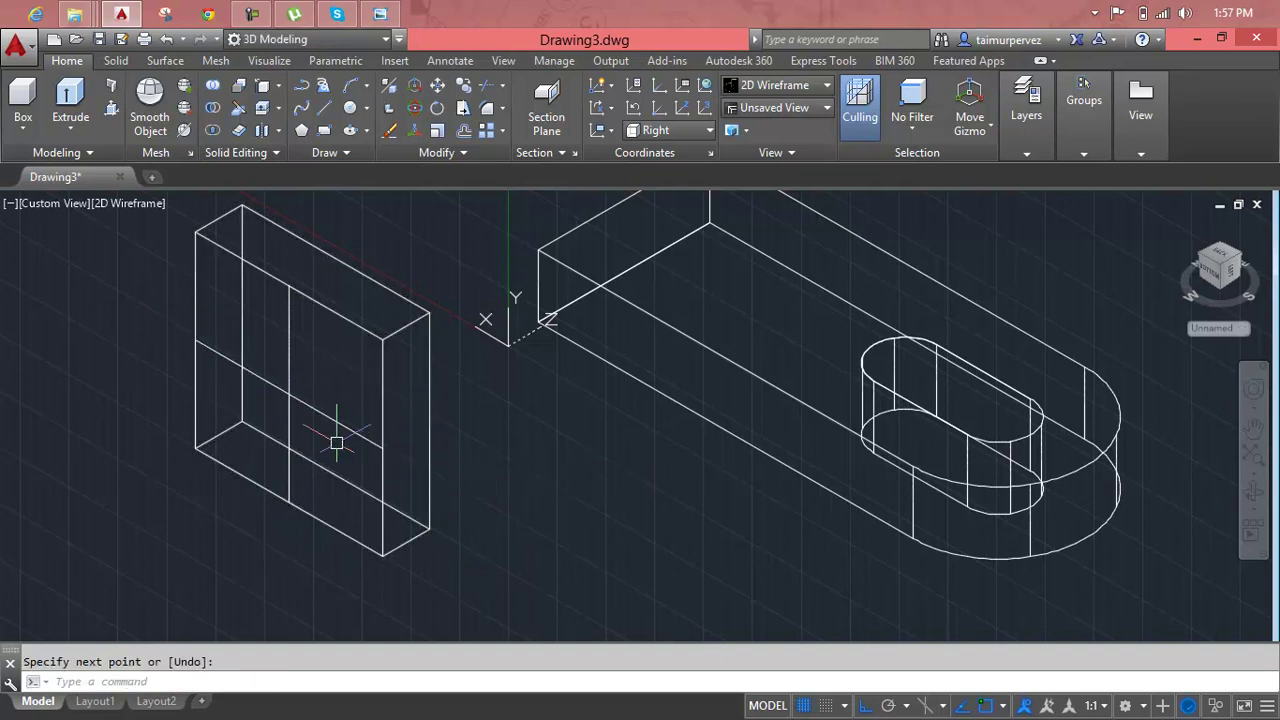
{"action": "type", "text": "C"}
Draw concentric circles of radius 24 and 8 at the centre-line intersection
{"action": "key", "text": "Return"}
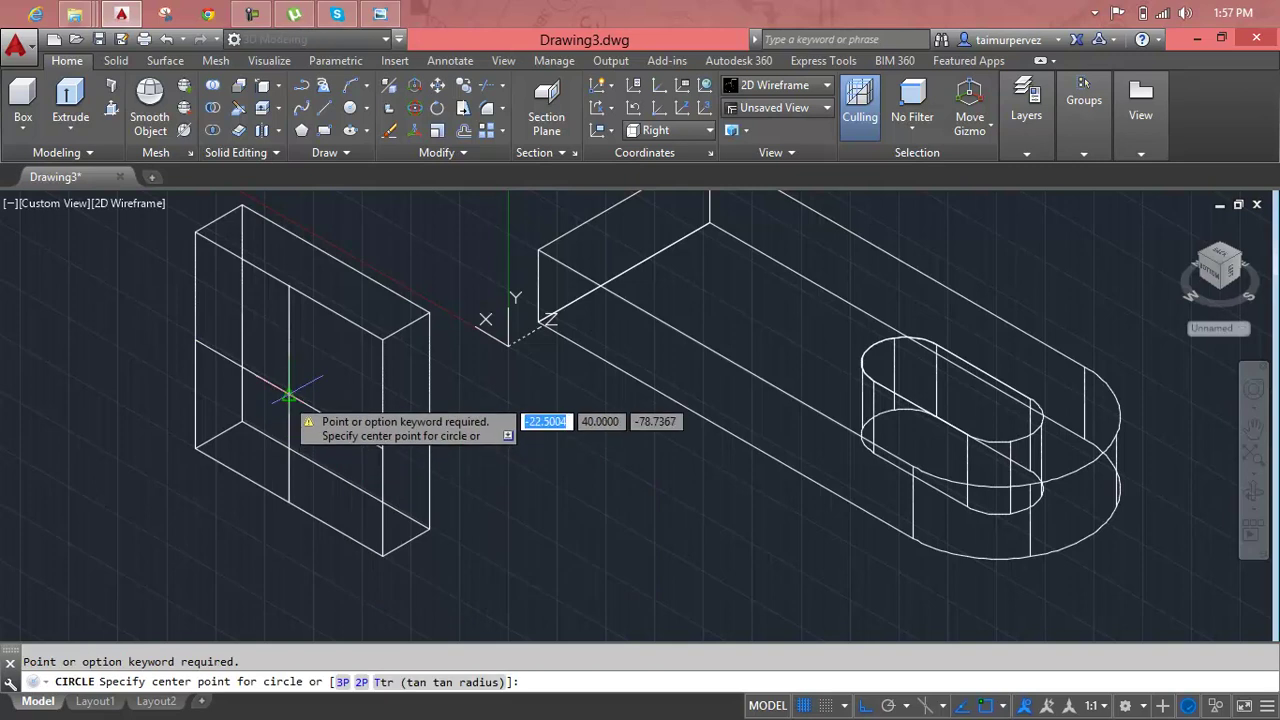
{"action": "left_click", "coordinate": [289, 394]}
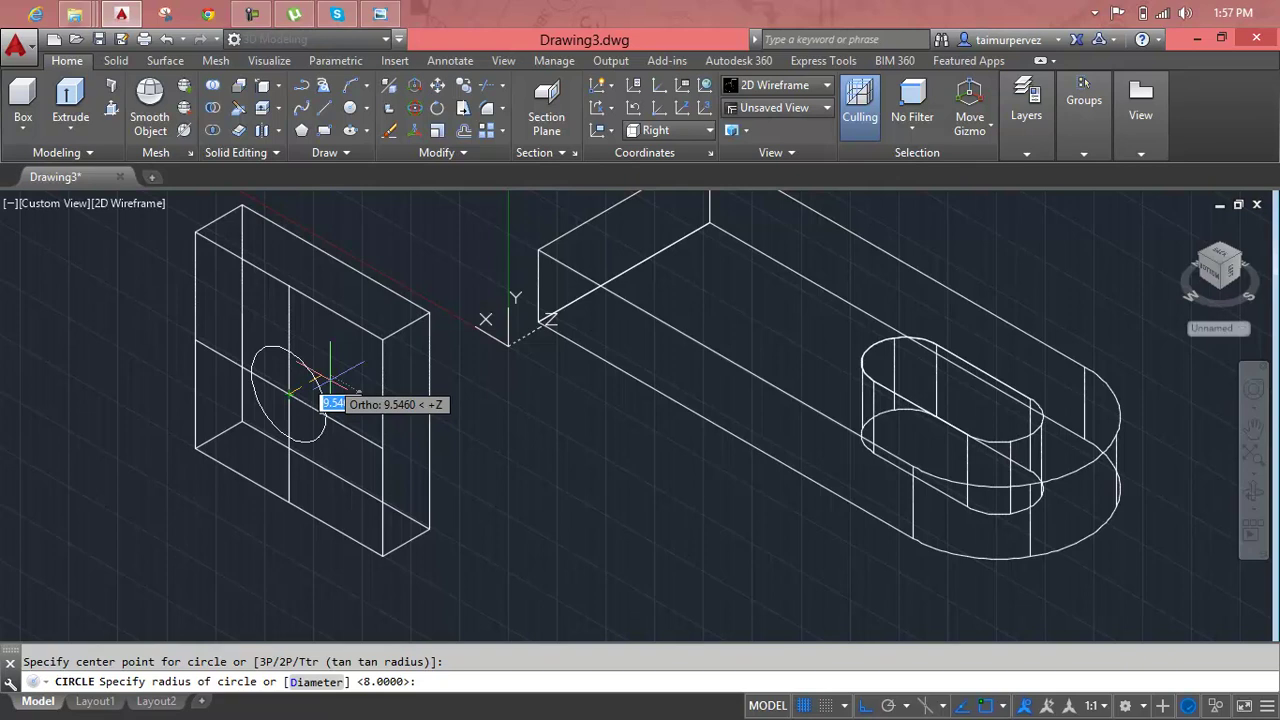
{"action": "type", "text": "24"}
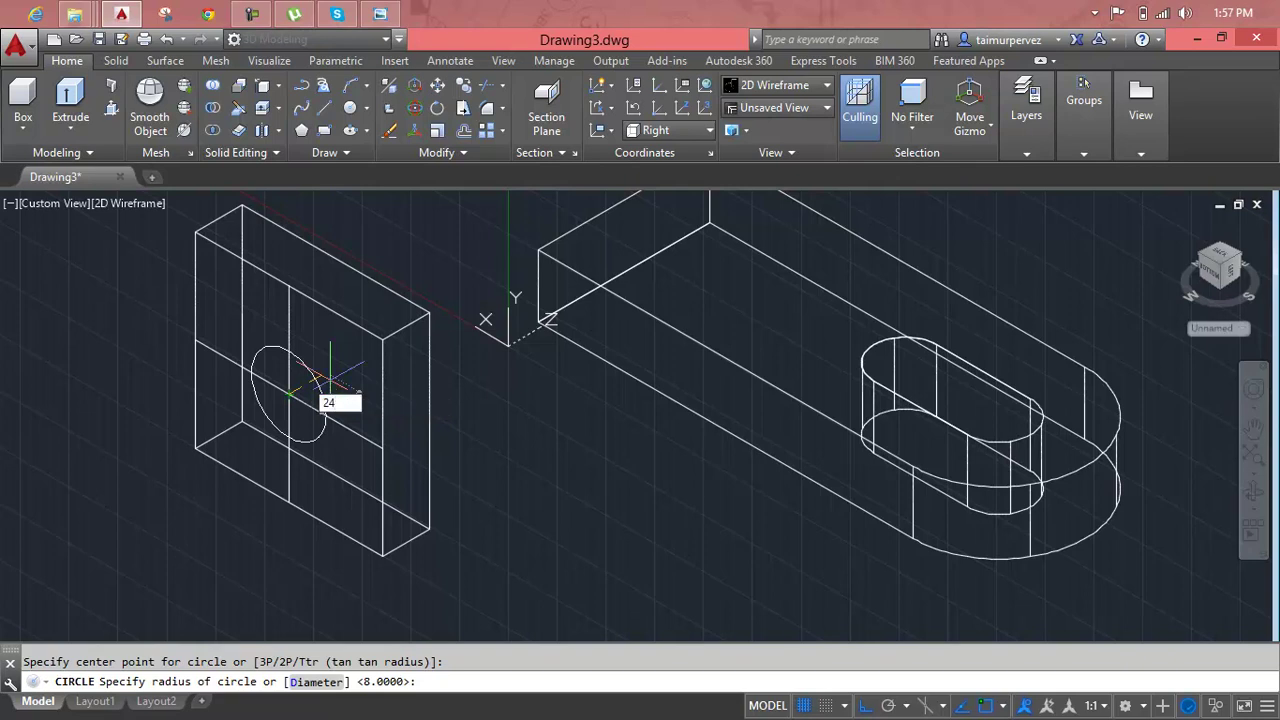
{"action": "key", "text": "Return"}
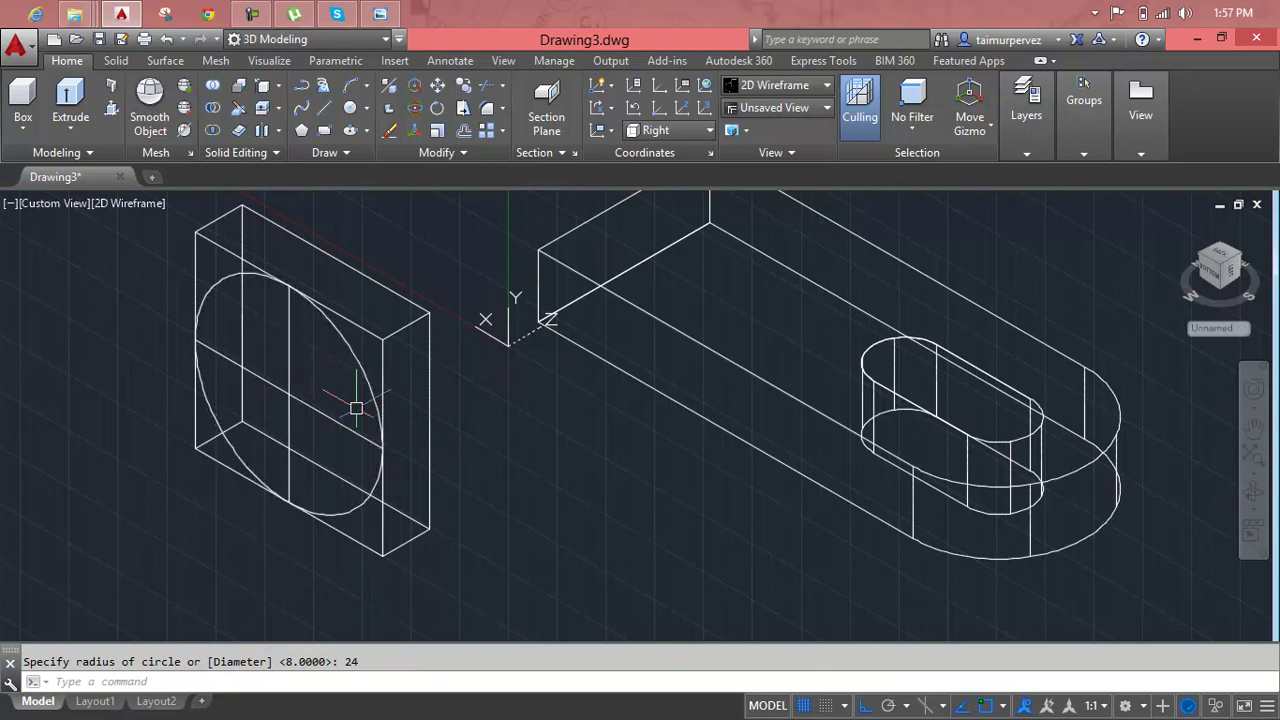
{"action": "key", "text": "Return"}
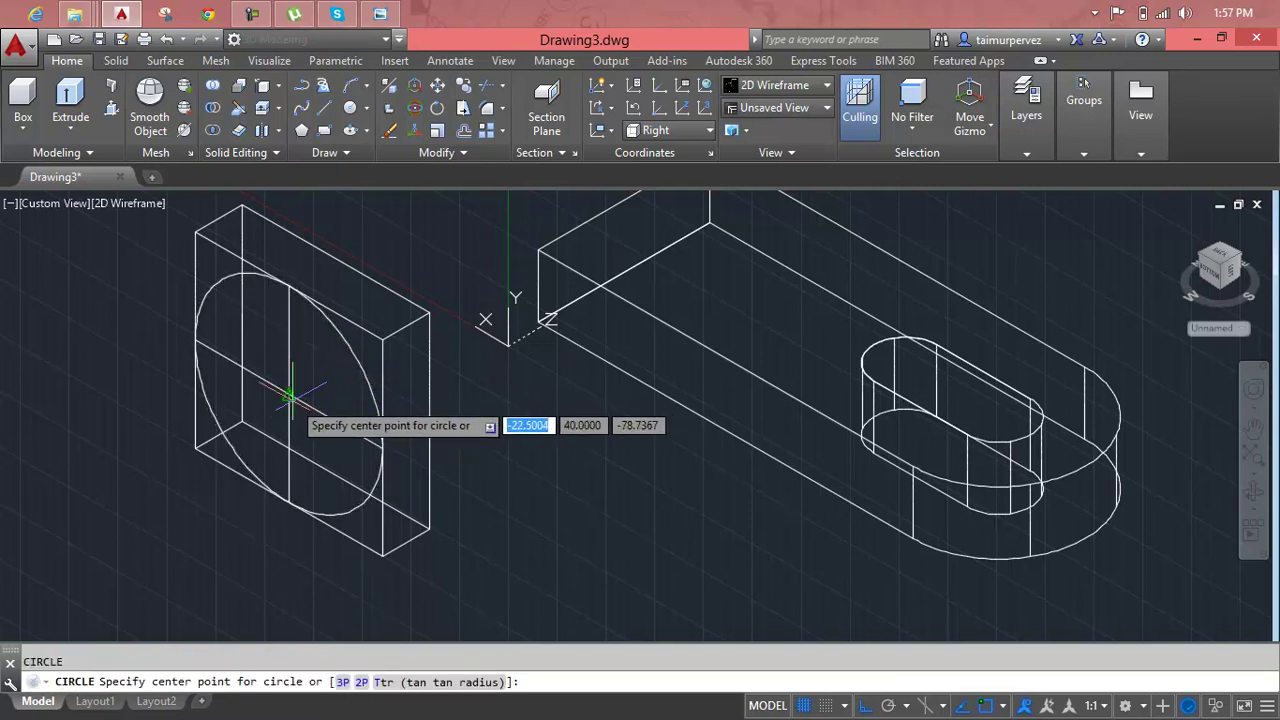
{"action": "left_click", "coordinate": [289, 394]}
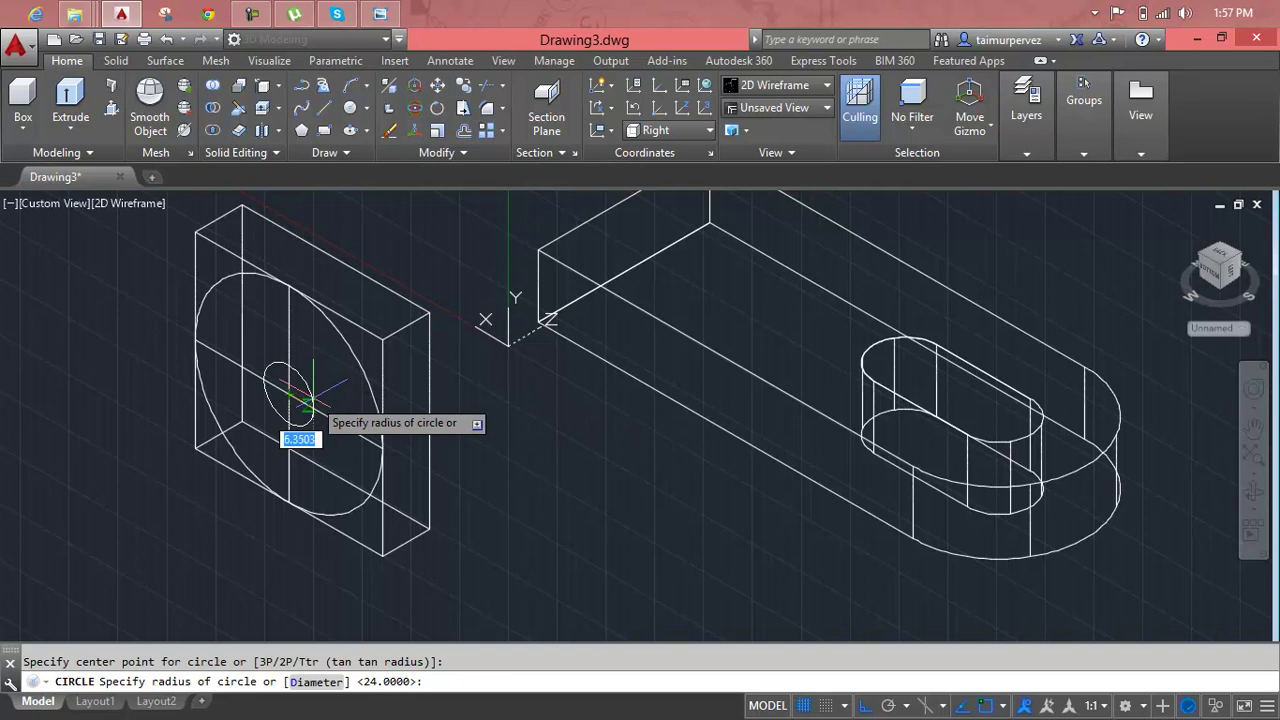
{"action": "type", "text": "8"}
{"action": "key", "text": "Return"}
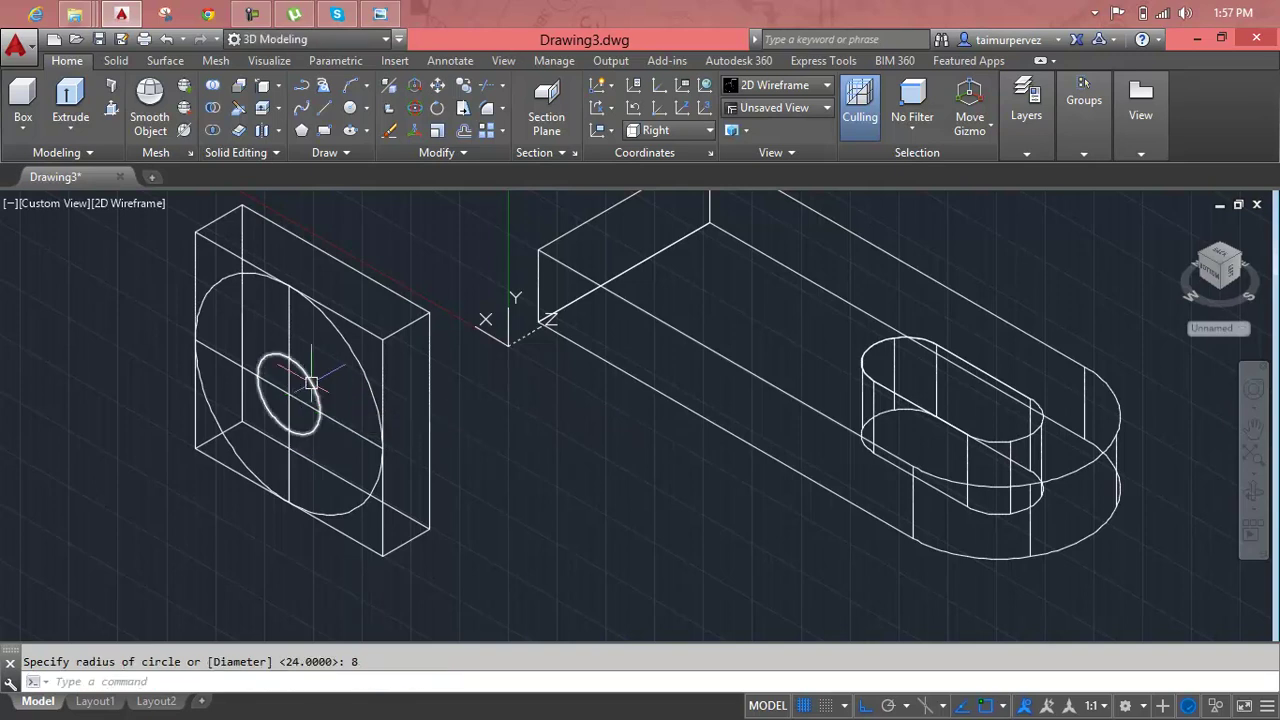
Press-pull away both top corner areas outside the radius-24 circle to round the lug top
{"action": "key", "text": "Escape"}
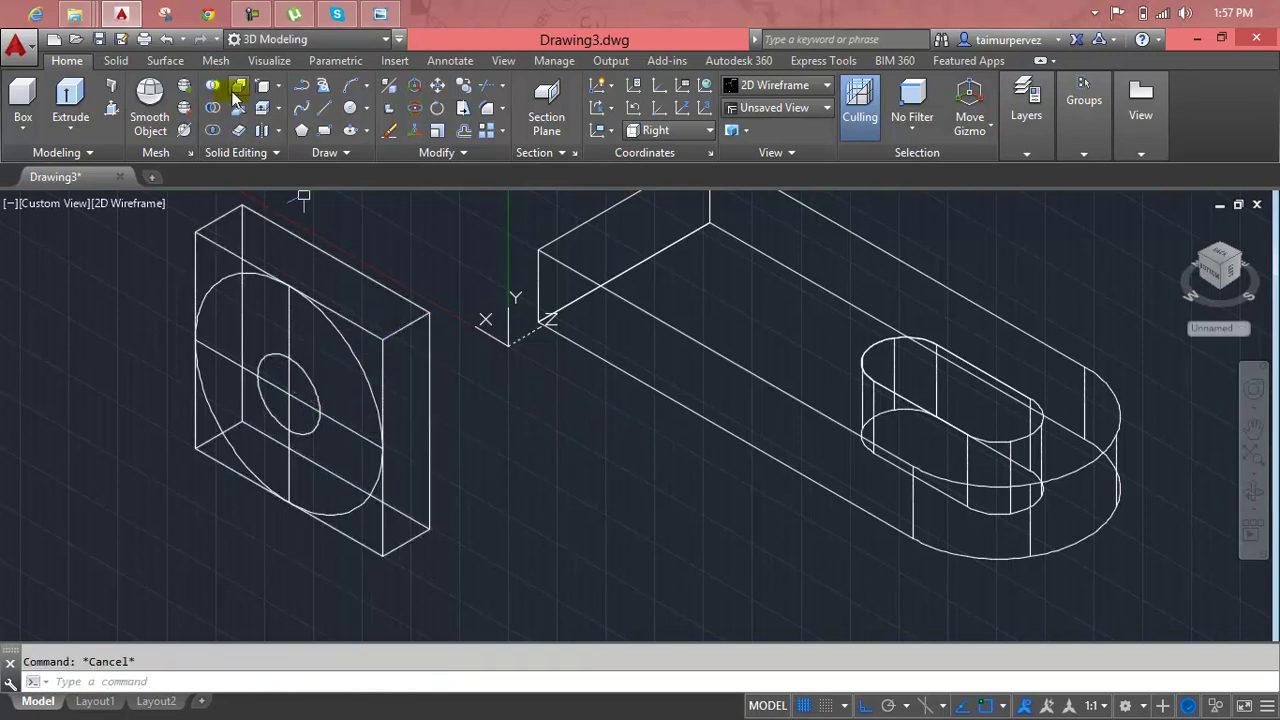
{"action": "left_click", "coordinate": [116, 110]}
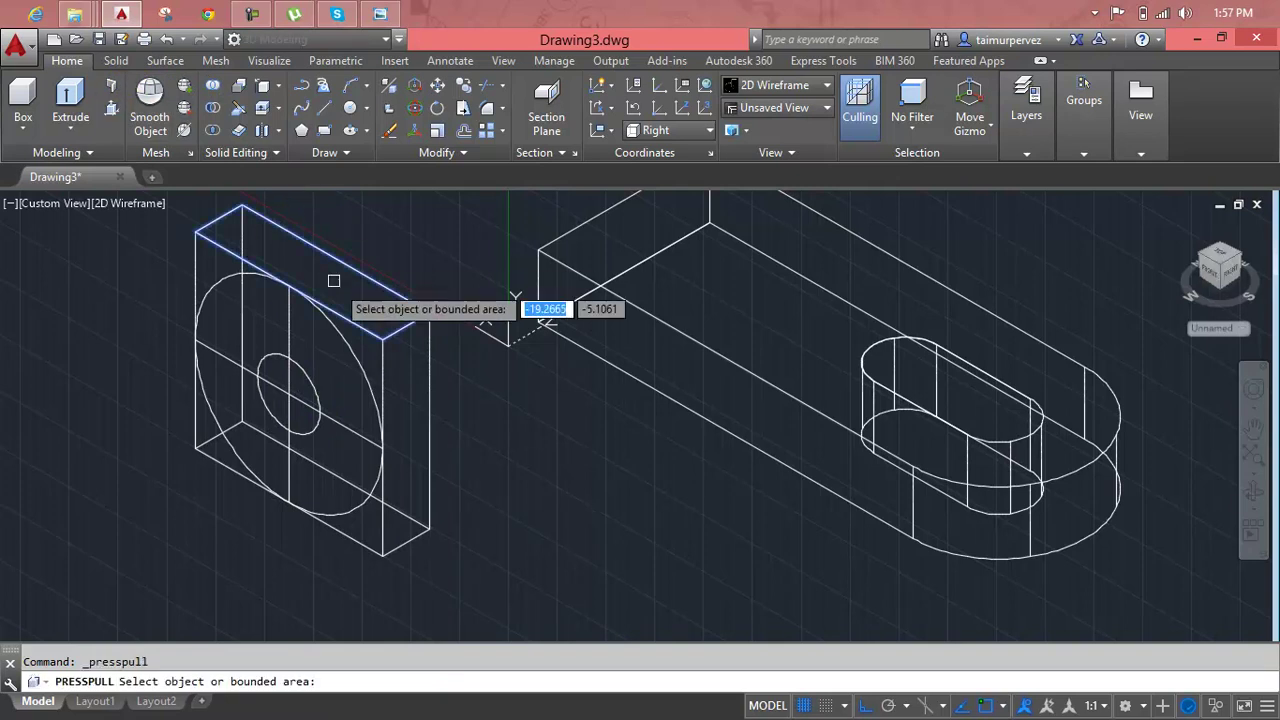
{"action": "left_click", "coordinate": [369, 347]}
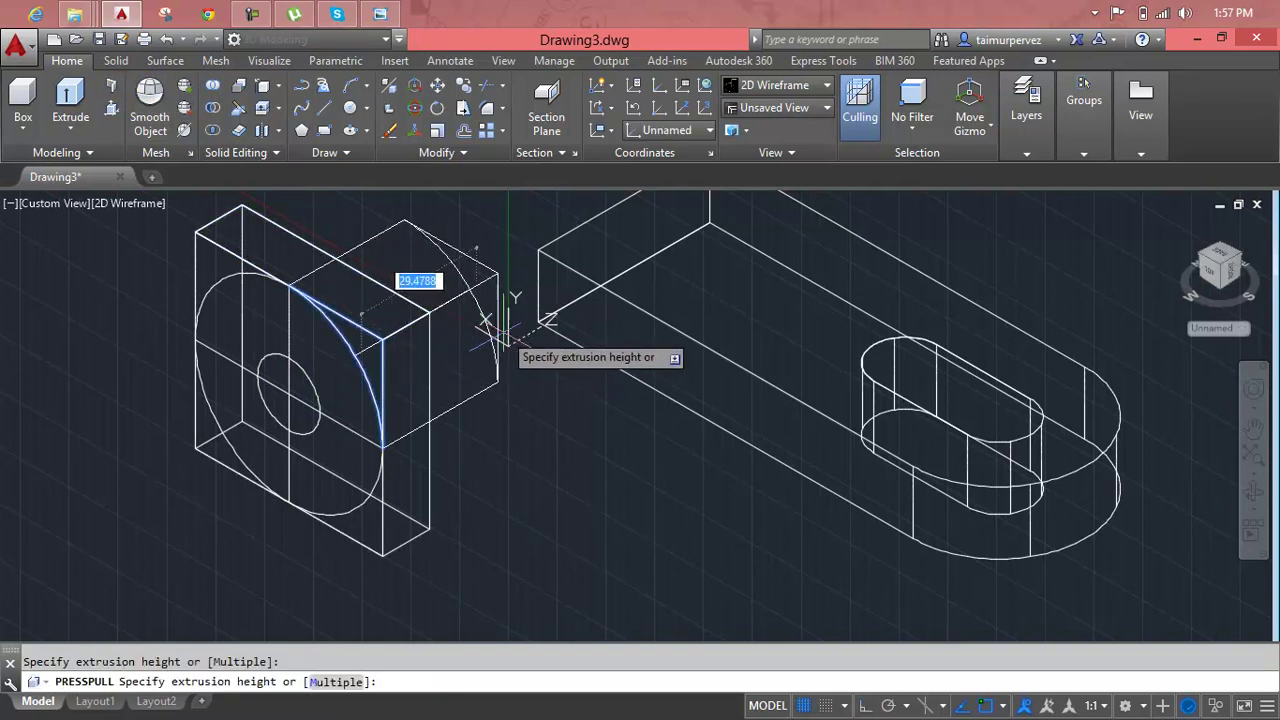
{"action": "left_click", "coordinate": [450, 350]}
{"action": "left_click", "coordinate": [222, 262]}
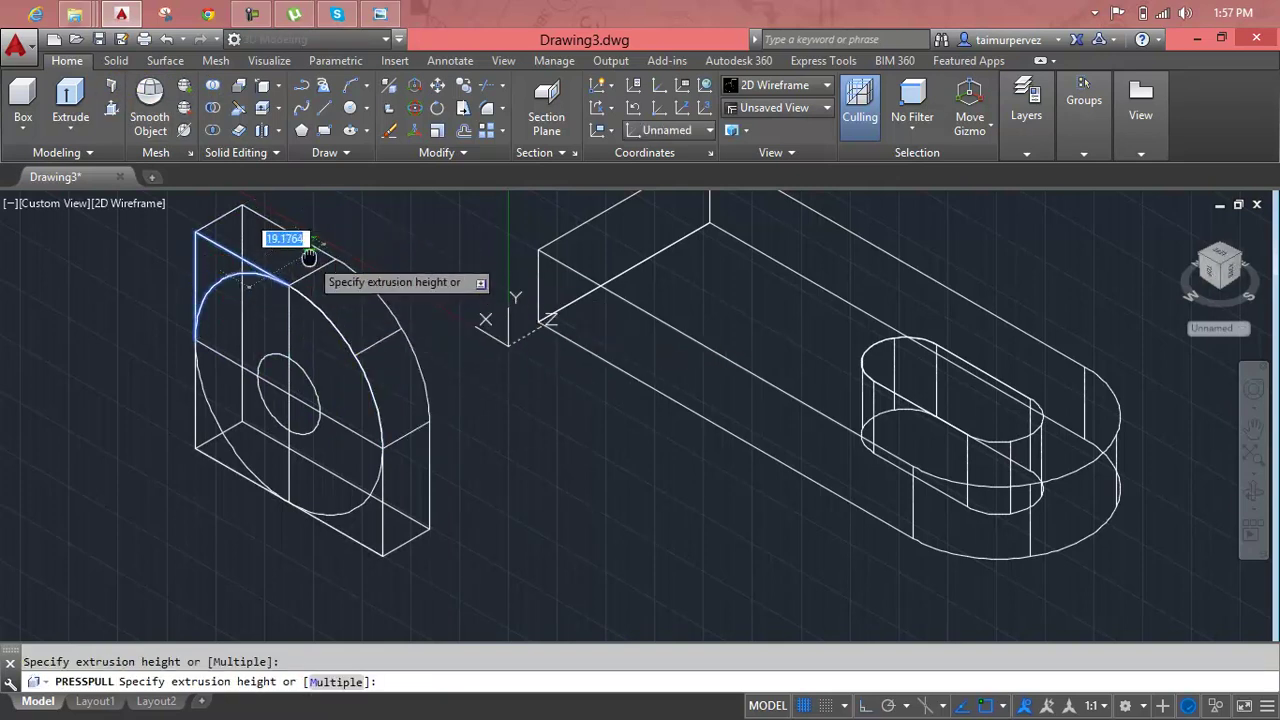
{"action": "middle_click_drag", "start_coordinate": [286, 245], "coordinate": [271, 337], "text": "shift"}
{"action": "left_click", "coordinate": [393, 328]}
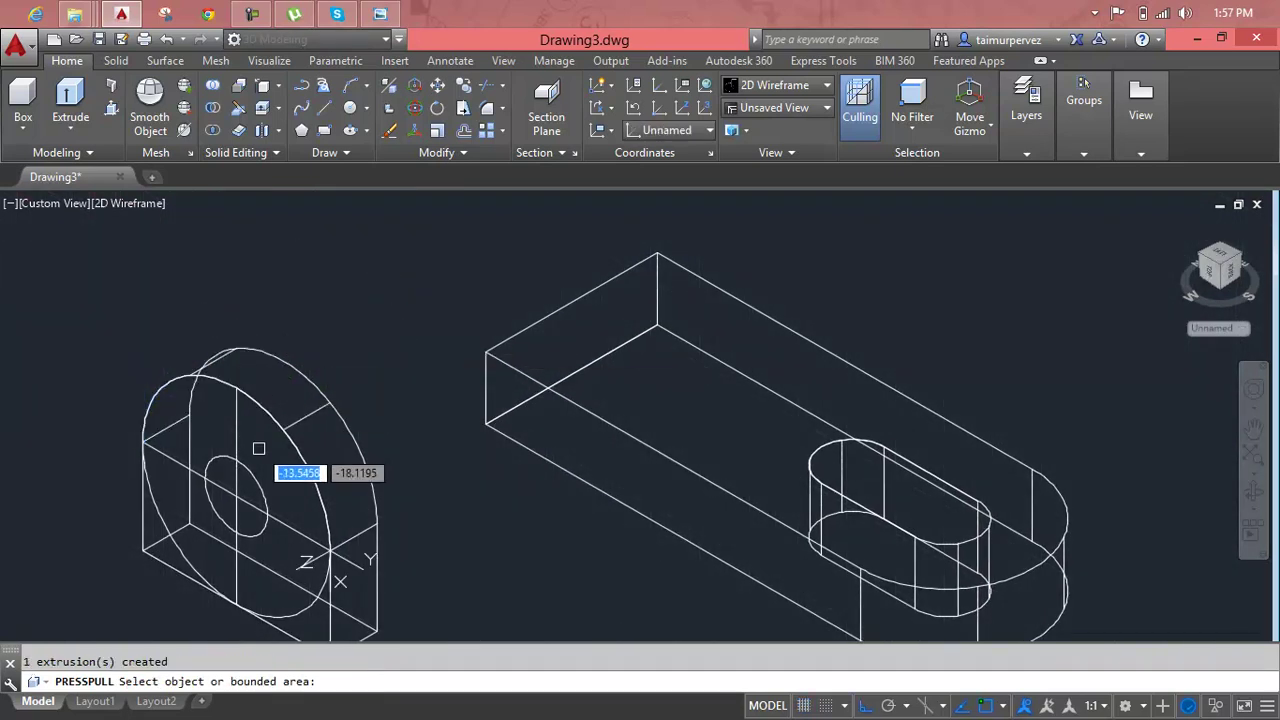
{"action": "key", "text": "Return"}
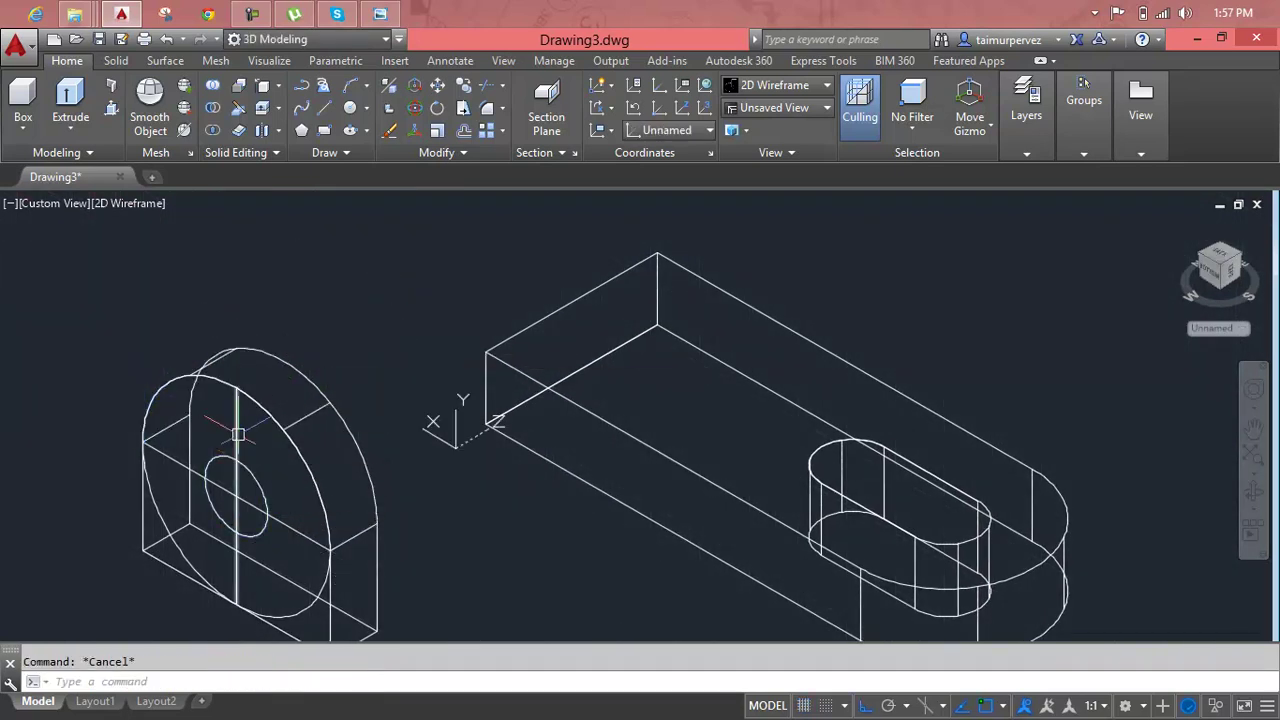
Delete the vertical and horizontal guide lines
{"action": "key", "text": "Delete"}
{"action": "left_click", "coordinate": [287, 529]}
{"action": "key", "text": "Delete"}
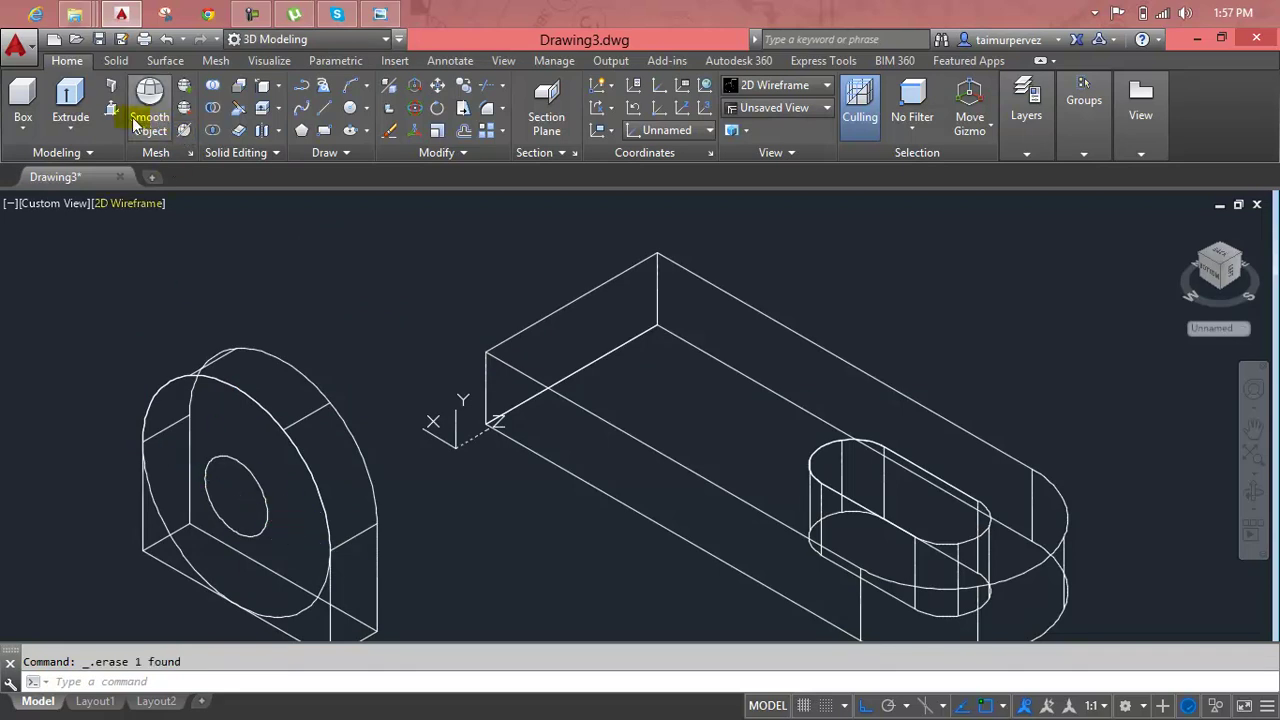
Press-pull the radius-8 circle through the lug to form the hole
{"action": "left_click", "coordinate": [184, 131]}
{"action": "left_click", "coordinate": [229, 485]}
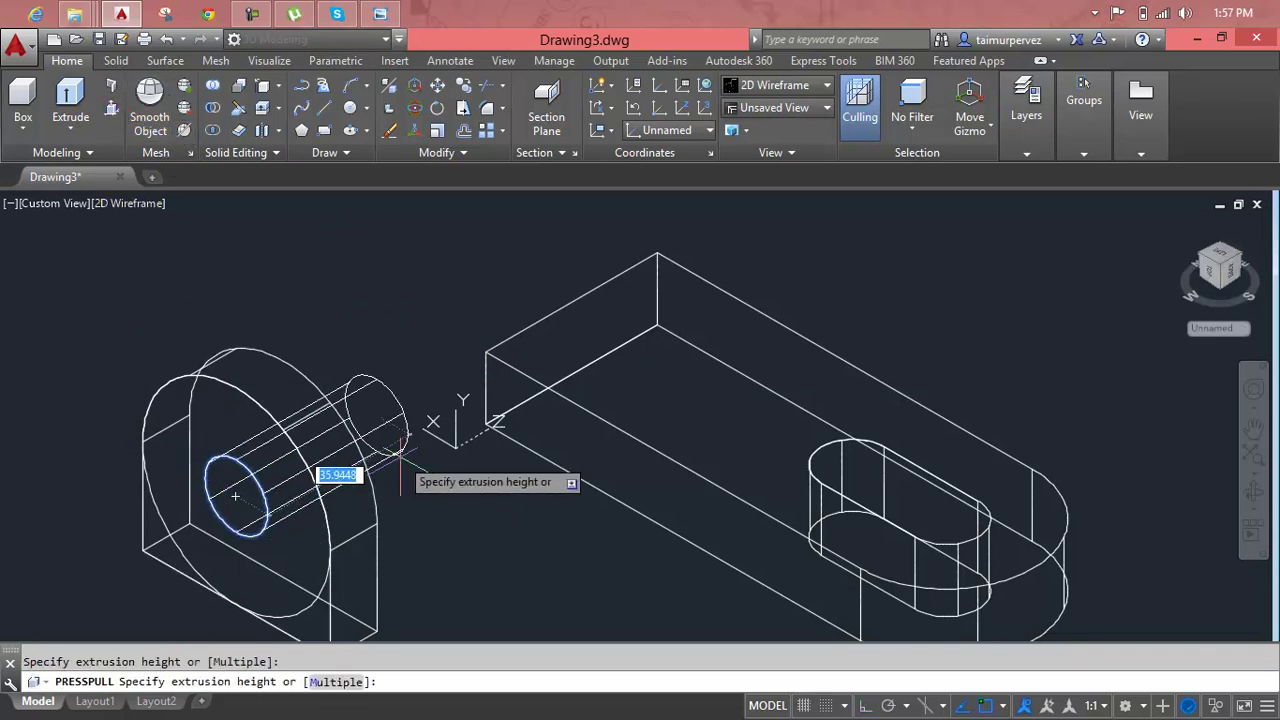
{"action": "left_click", "coordinate": [398, 455]}
{"action": "key", "text": "Escape"}
{"action": "mouse_move", "coordinate": [396, 635]}
{"action": "middle_mouse_down"}
{"action": "mouse_move", "coordinate": [360, 486]}
{"action": "mouse_move", "coordinate": [380, 569]}
{"action": "middle_mouse_up"}
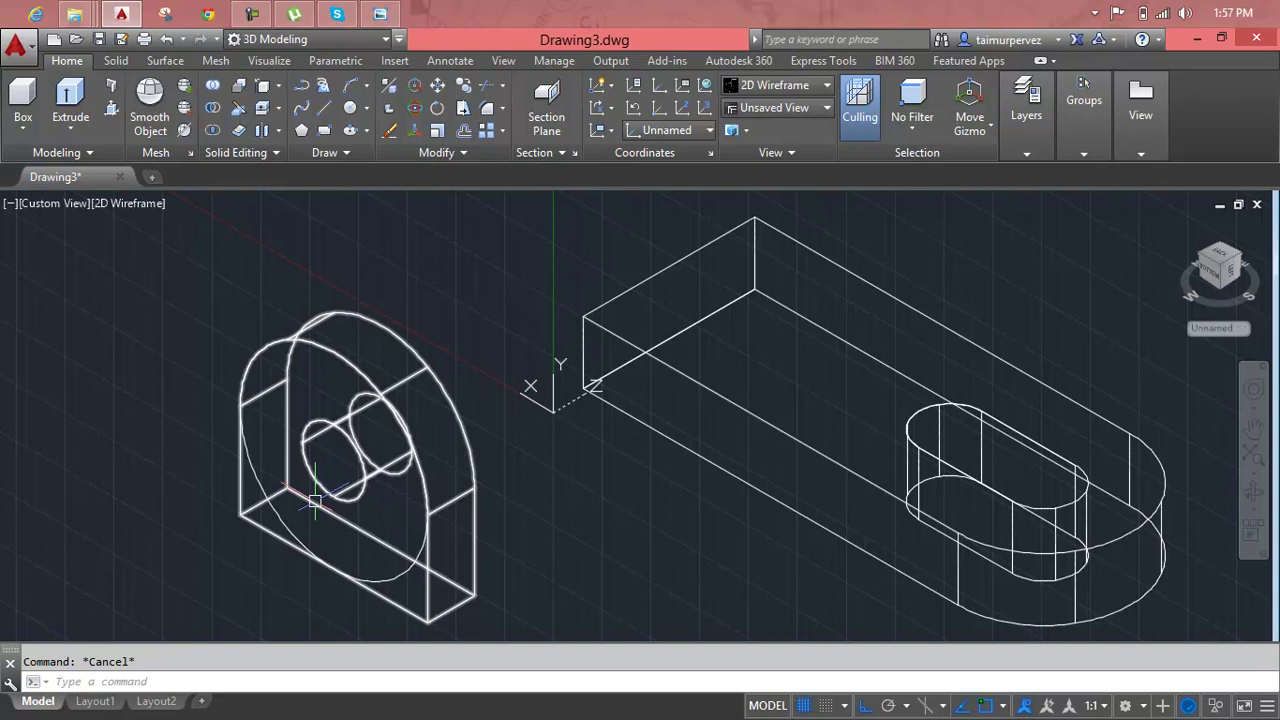
Erase the leftover large circle outline
{"action": "type", "text": "co"}
{"action": "key", "text": "Return"}
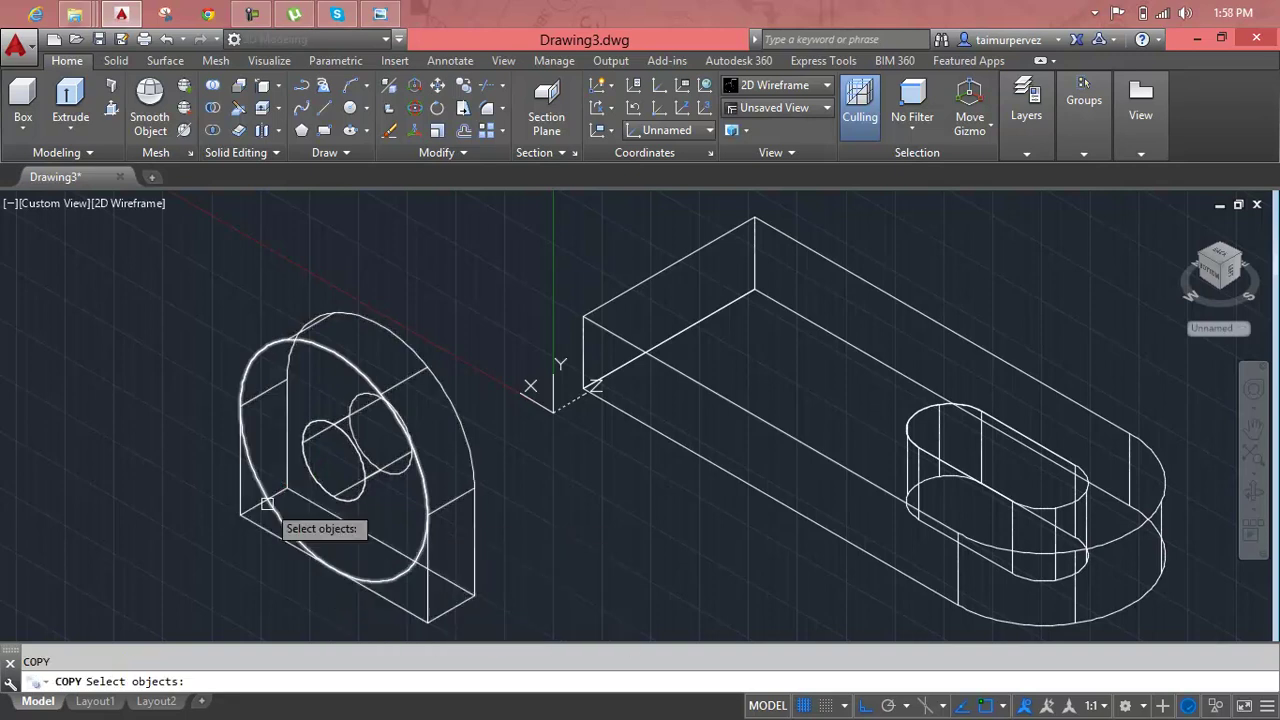
{"action": "key", "text": "Escape"}
{"action": "left_click", "coordinate": [267, 503]}
{"action": "key", "text": "Delete"}
{"action": "type", "text": "CP"}
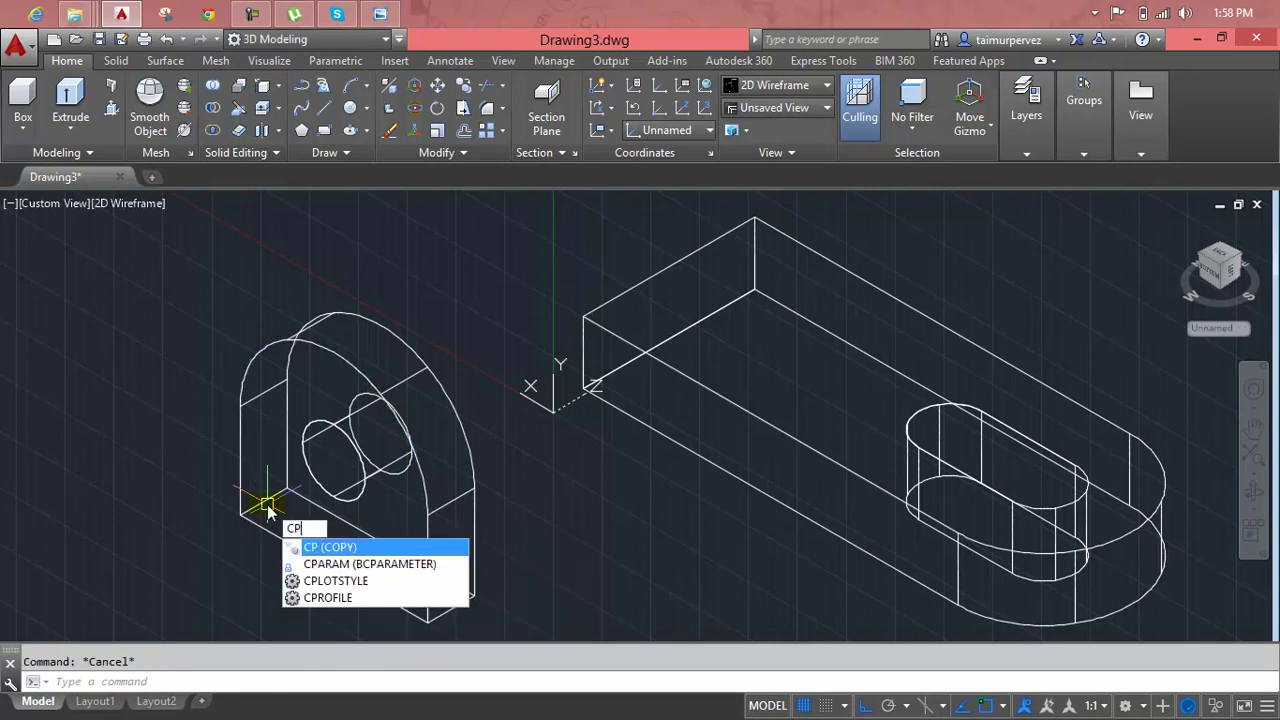
Start copying the upright lug from its bottom corner, then abandon the copy
{"action": "key", "text": "Return"}
{"action": "left_click", "coordinate": [277, 492]}
{"action": "key", "text": "Return"}
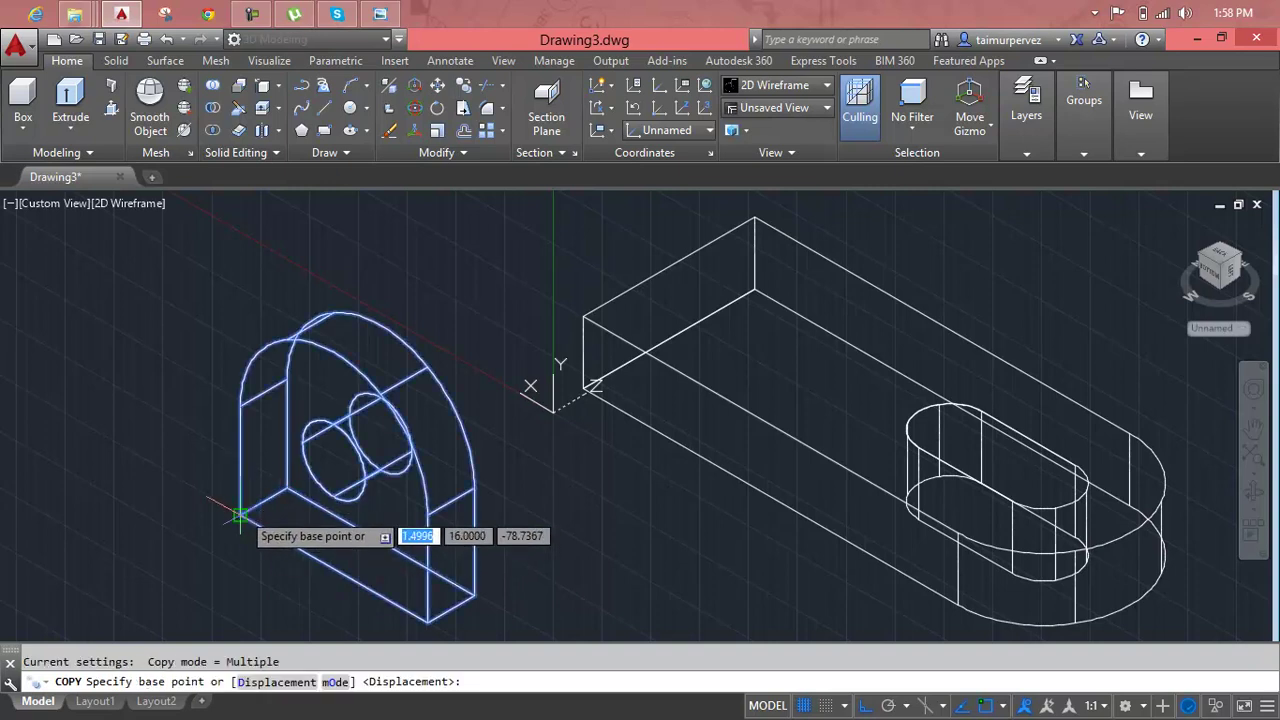
{"action": "left_click", "coordinate": [242, 515]}
{"action": "scroll", "coordinate": [594, 305], "scroll_direction": "up", "scroll_amount": 3}
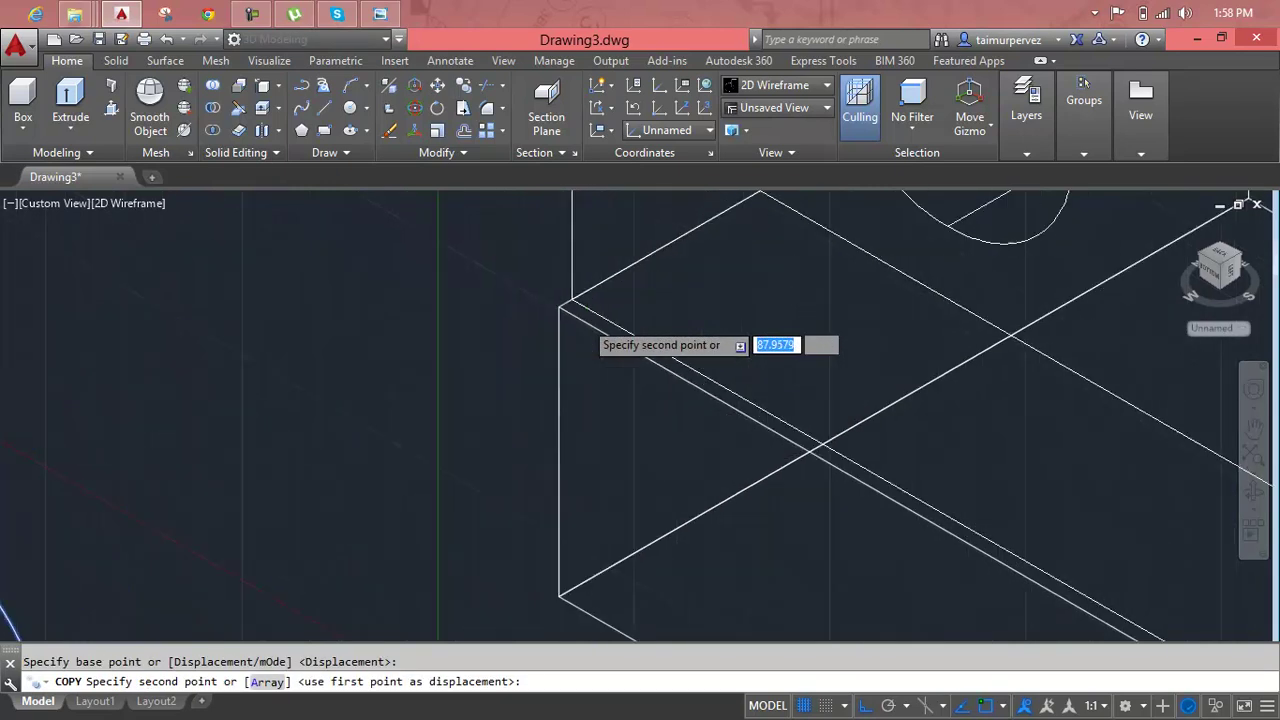
{"action": "scroll", "coordinate": [565, 296], "scroll_direction": "up", "scroll_amount": 2}
{"action": "scroll", "coordinate": [537, 302], "scroll_direction": "down", "scroll_amount": 2}
{"action": "scroll", "coordinate": [634, 351], "scroll_direction": "down", "scroll_amount": 3}
{"action": "scroll", "coordinate": [634, 351], "scroll_direction": "down", "scroll_amount": 3}
{"action": "middle_click_drag", "start_coordinate": [576, 370], "coordinate": [391, 520]}
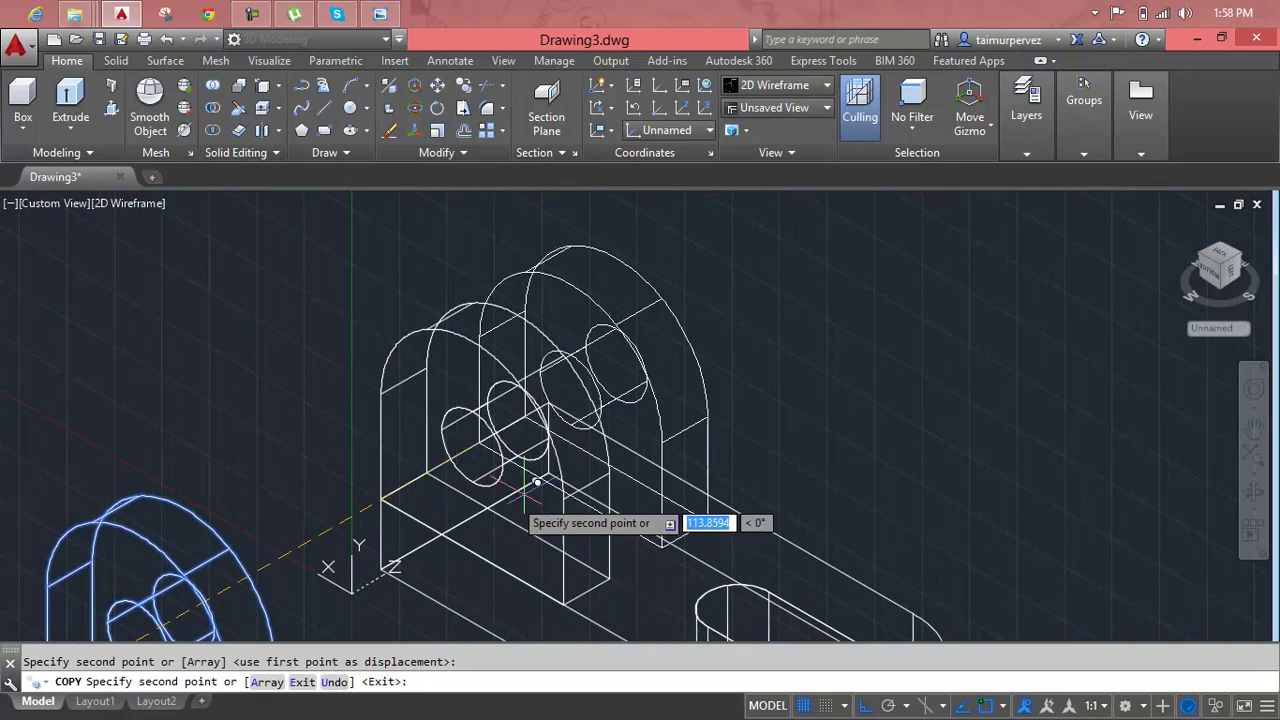
{"action": "key", "text": "Escape"}
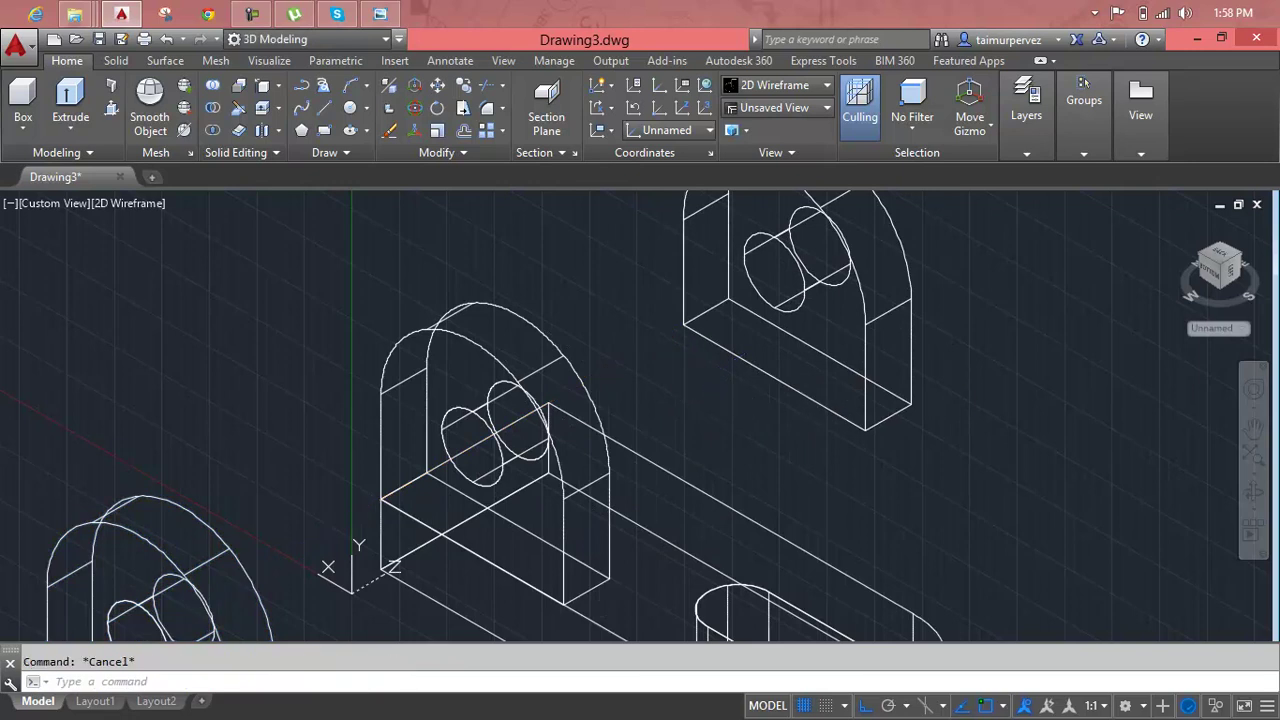
Move the upper lug by its corner to seat it on the base plate
{"action": "type", "text": "m"}
{"action": "key", "text": "Return"}
{"action": "left_click", "coordinate": [789, 338]}
{"action": "key", "text": "Return"}
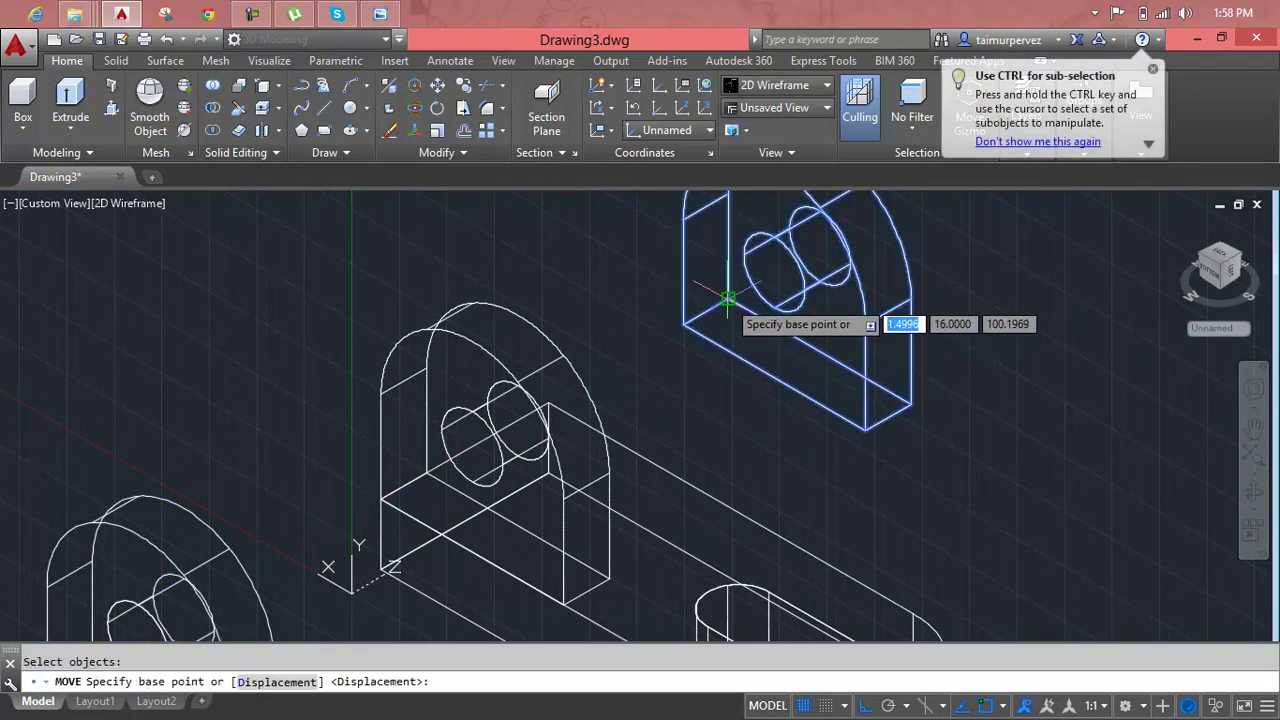
{"action": "left_click", "coordinate": [728, 298]}
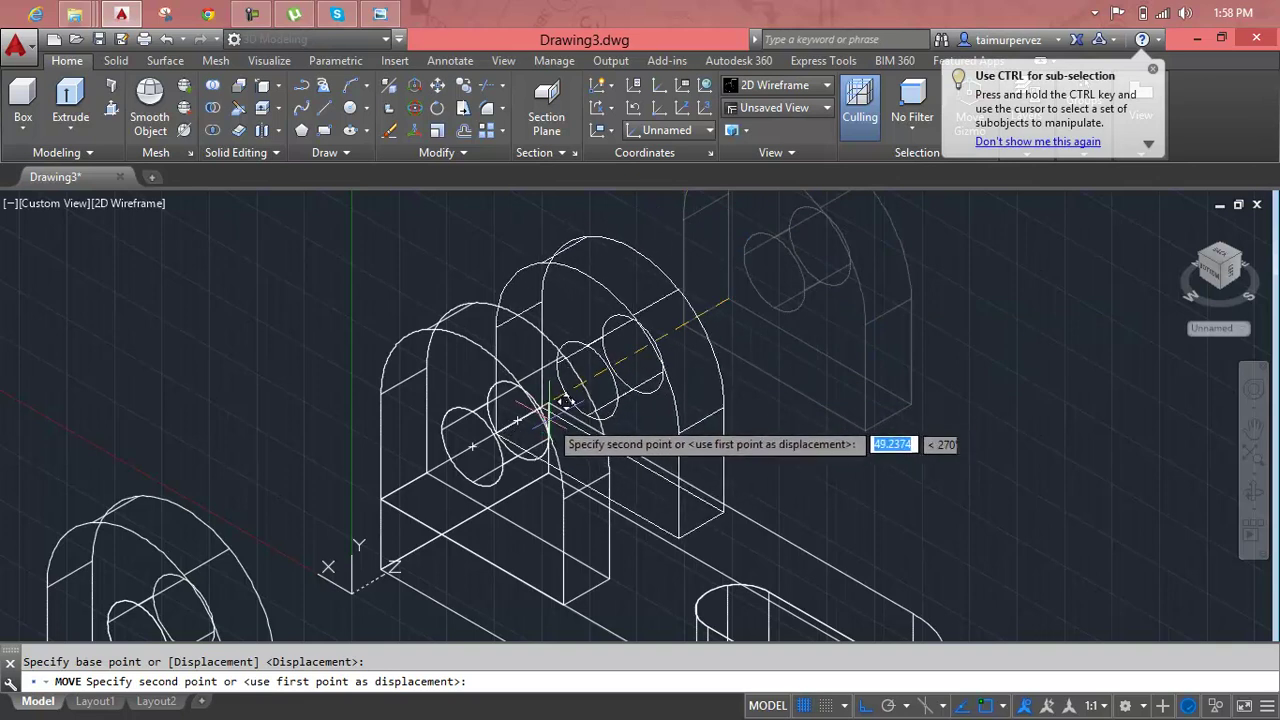
{"action": "scroll", "coordinate": [565, 385], "scroll_direction": "up", "scroll_amount": 2}
{"action": "scroll", "coordinate": [565, 390], "scroll_direction": "up", "scroll_amount": 3}
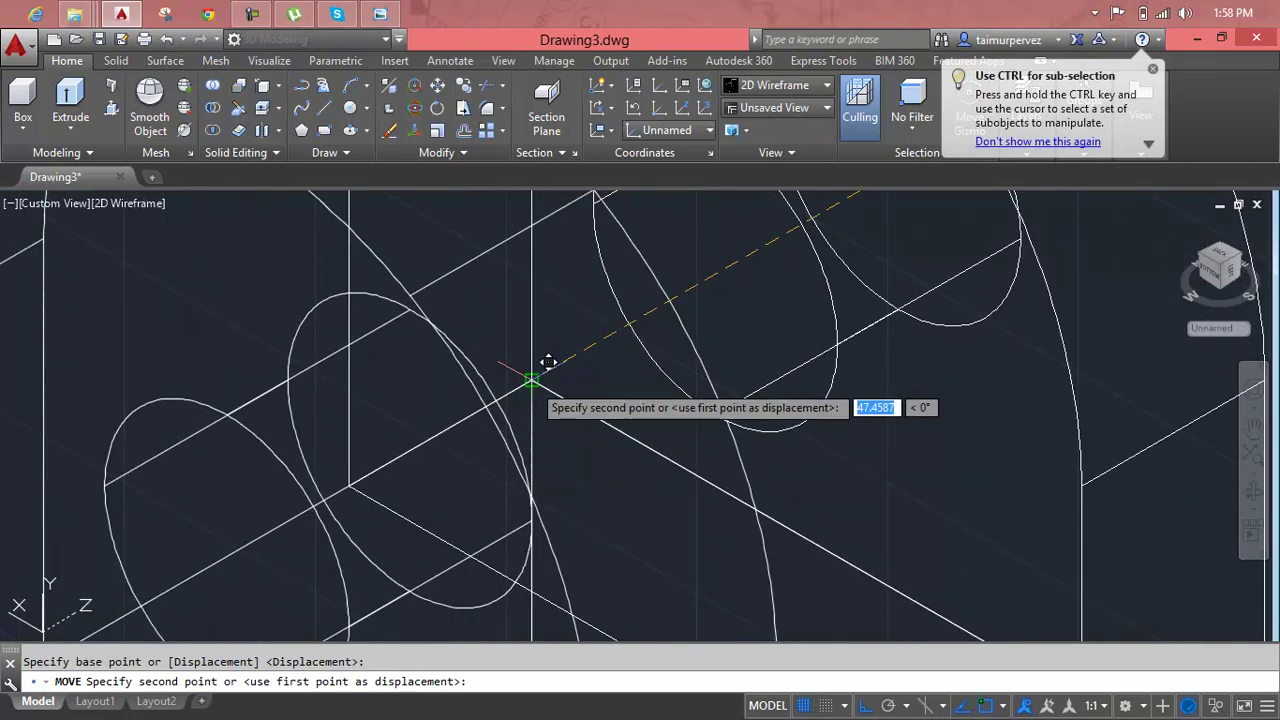
{"action": "scroll", "coordinate": [565, 404], "scroll_direction": "down", "scroll_amount": 5}
{"action": "scroll", "coordinate": [540, 500], "scroll_direction": "down", "scroll_amount": 2}
{"action": "key", "text": "Escape"}
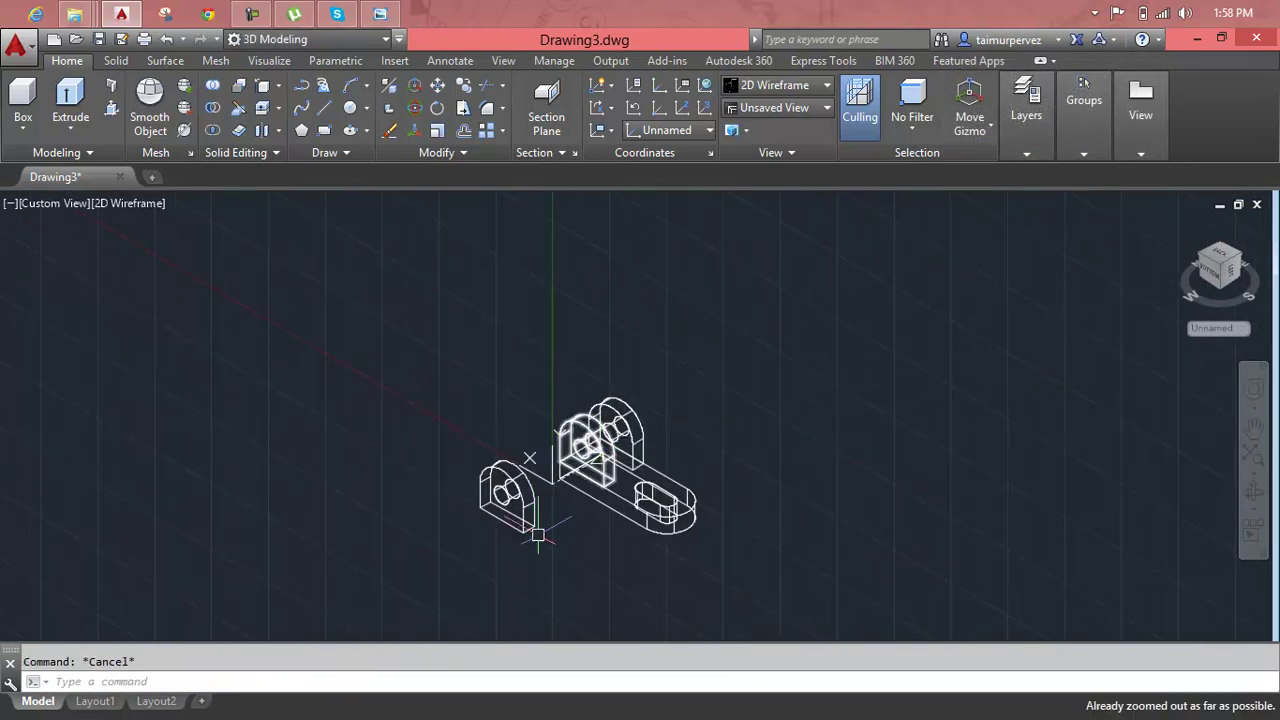
Window-select the small leftover solid and delete it
{"action": "left_click", "coordinate": [567, 589]}
{"action": "left_click", "coordinate": [473, 477]}
{"action": "key", "text": "Escape"}
{"action": "left_click", "coordinate": [535, 552]}
{"action": "left_click", "coordinate": [481, 494]}
{"action": "key", "text": "Delete"}
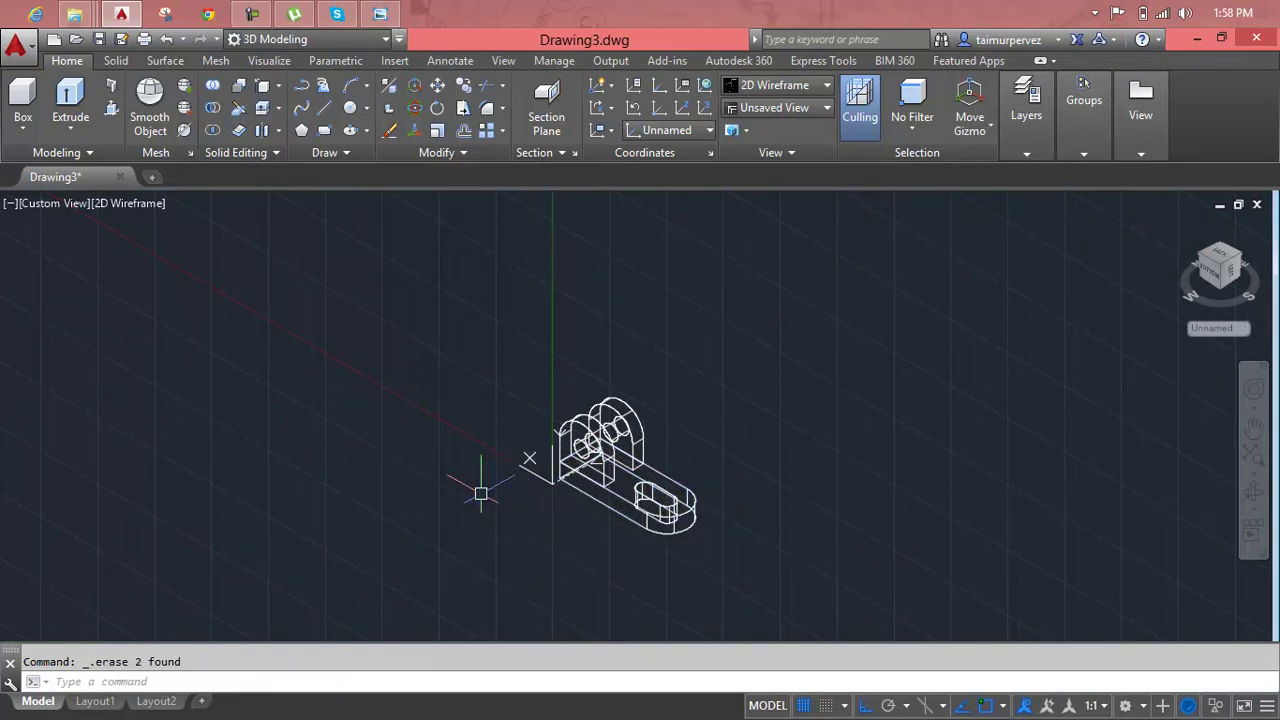
{"action": "scroll", "coordinate": [531, 451], "scroll_direction": "up", "scroll_amount": 2}
{"action": "scroll", "coordinate": [578, 340], "scroll_direction": "up", "scroll_amount": 2}
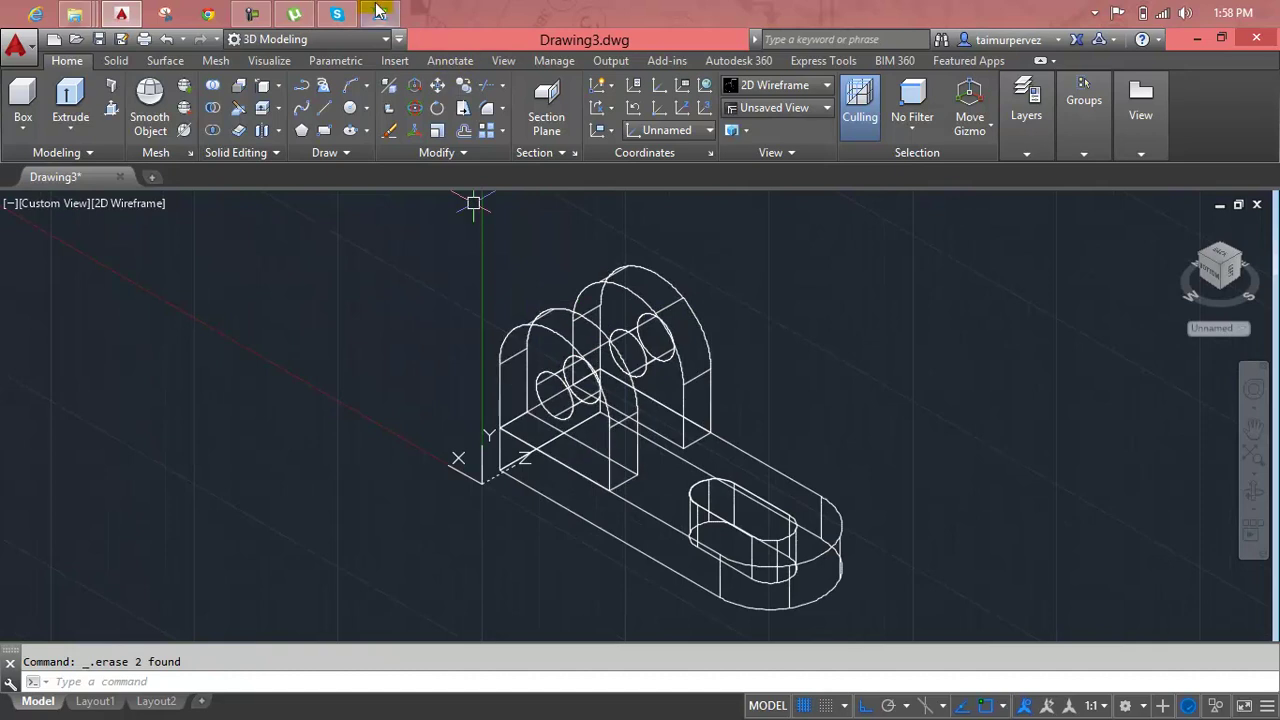
{"action": "left_click", "coordinate": [378, 12]}
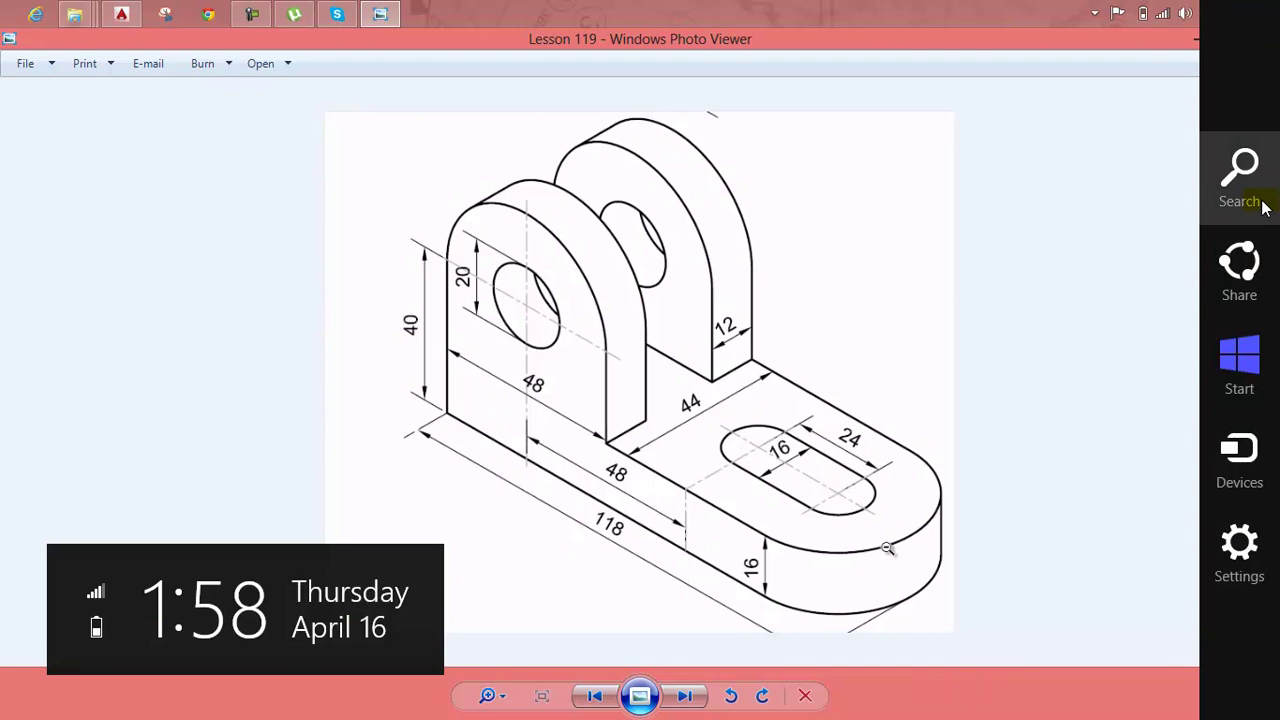
Search the apps for 'snip' and launch Snipping Tool
{"action": "left_click", "coordinate": [10, 712]}
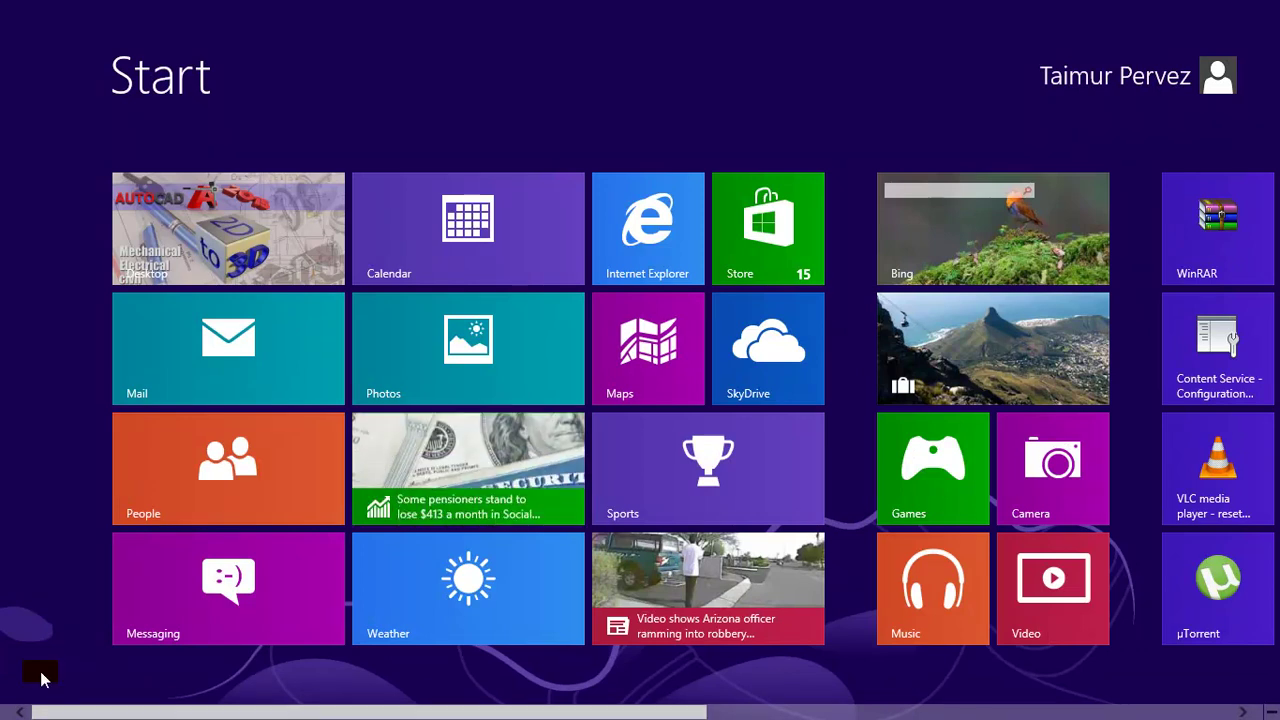
{"action": "left_click", "coordinate": [256, 200]}
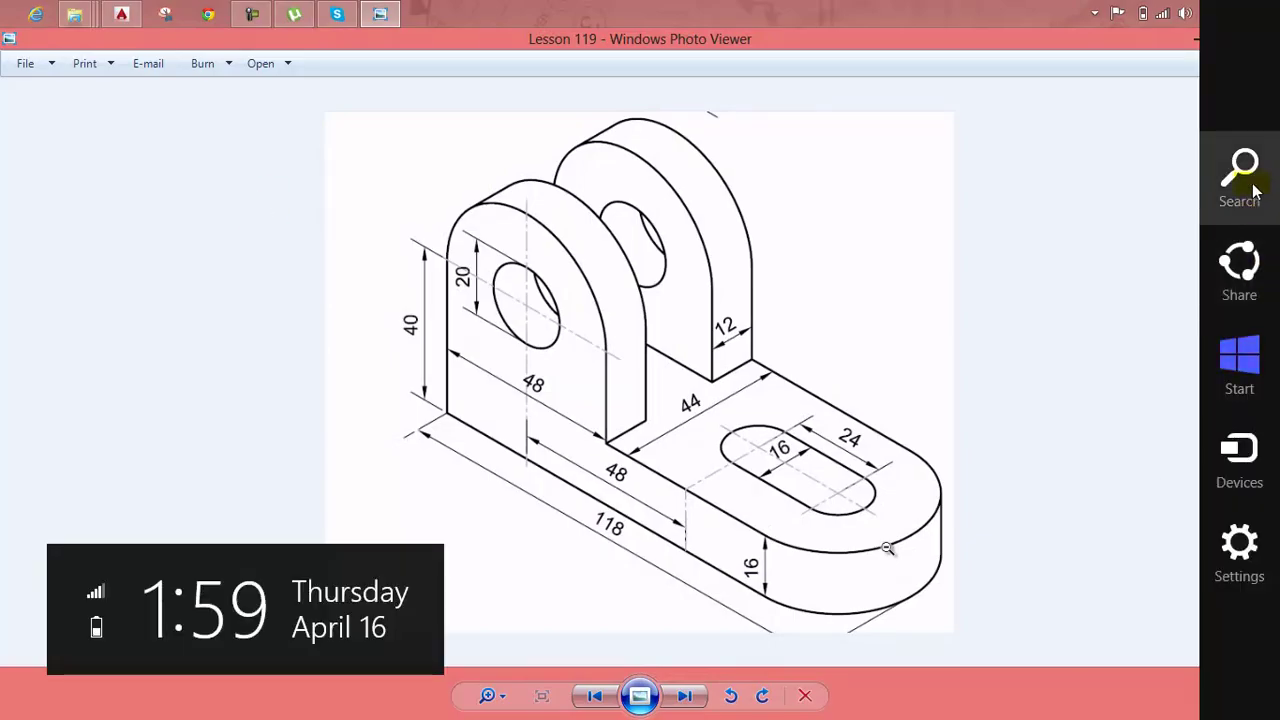
{"action": "left_click", "coordinate": [1240, 175]}
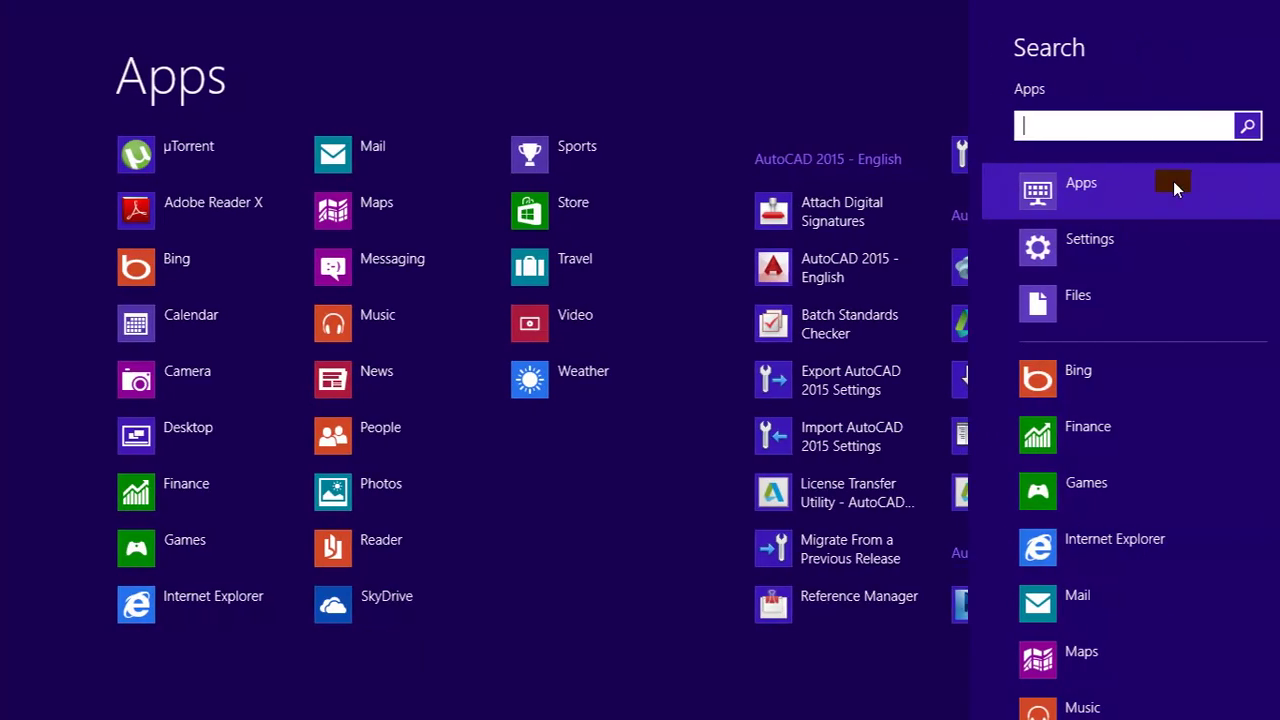
{"action": "left_click", "coordinate": [1122, 123]}
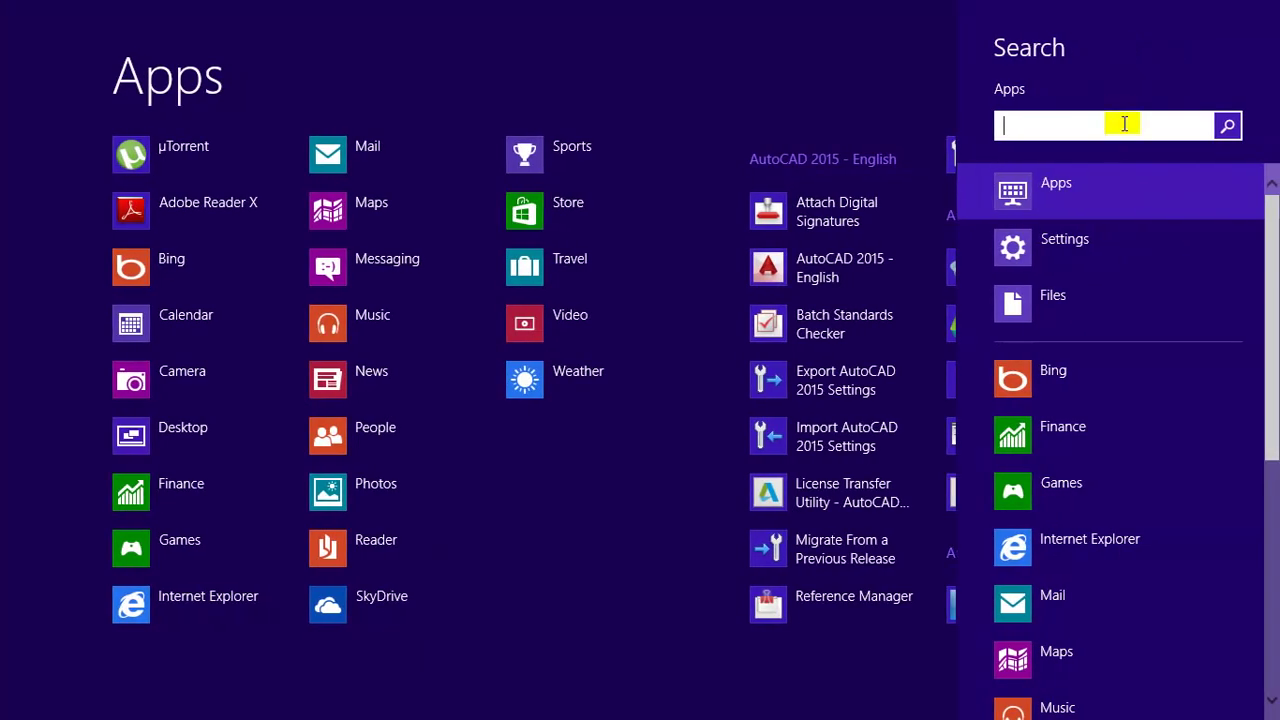
{"action": "type", "text": "sni"}
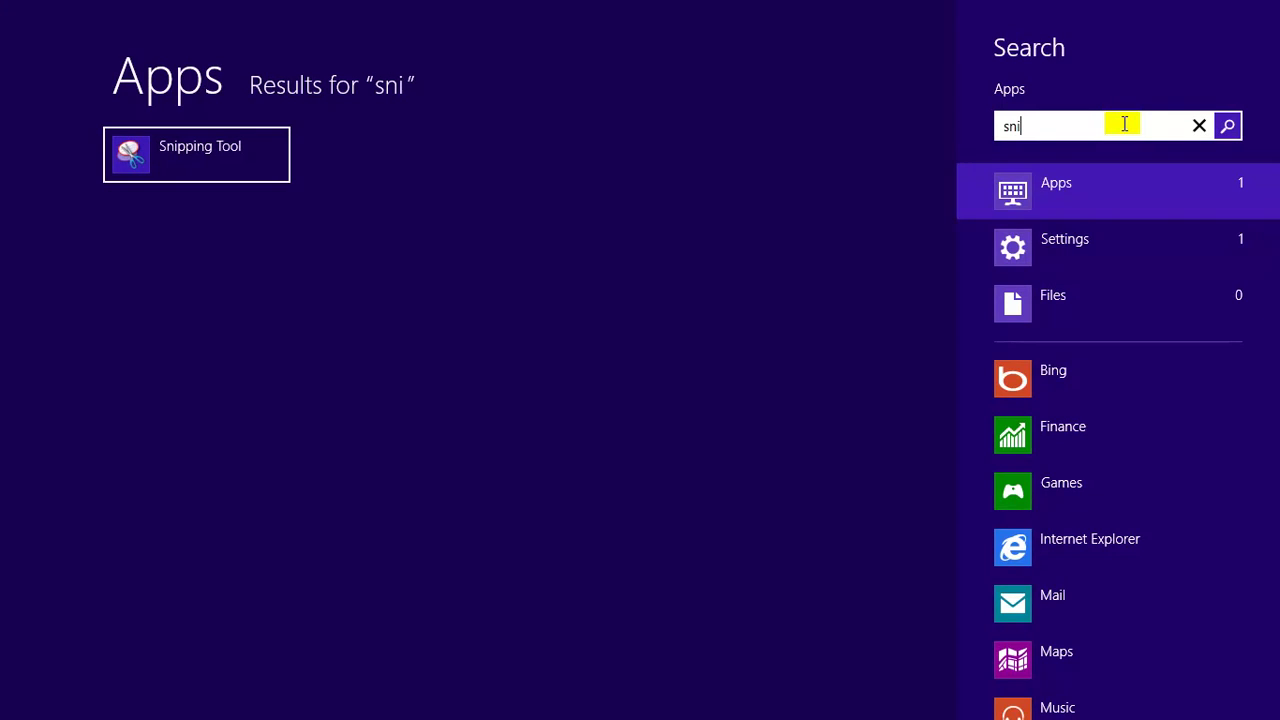
{"action": "type", "text": "p"}
{"action": "left_click", "coordinate": [235, 152]}
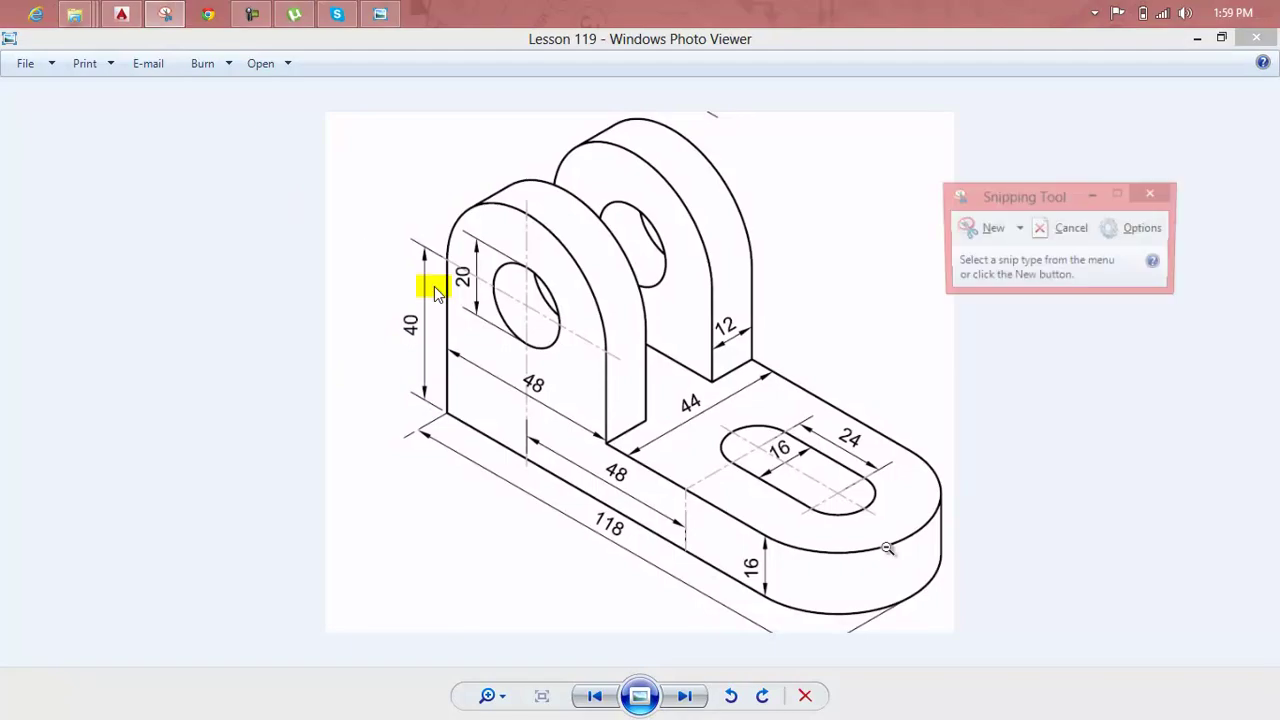
Capture the area around the reference drawing, then close the snip without saving
{"action": "left_click", "coordinate": [966, 228]}
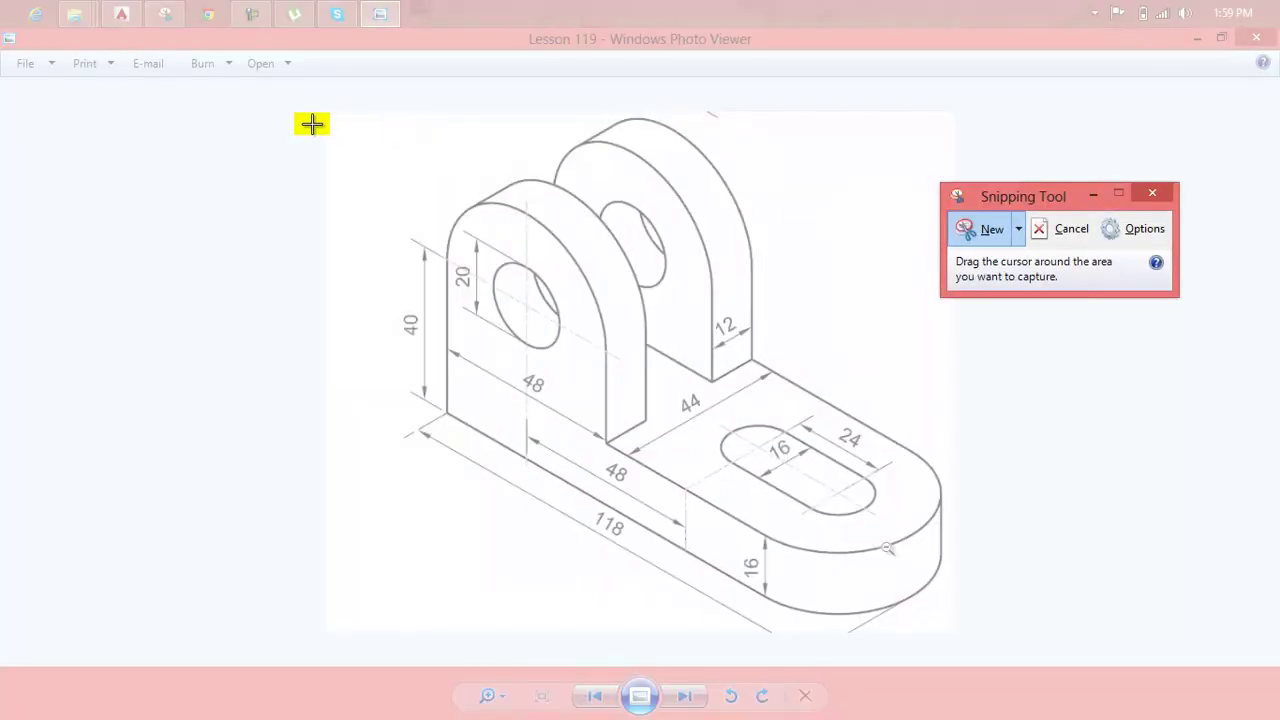
{"action": "left_click_drag", "start_coordinate": [320, 111], "coordinate": [964, 656]}
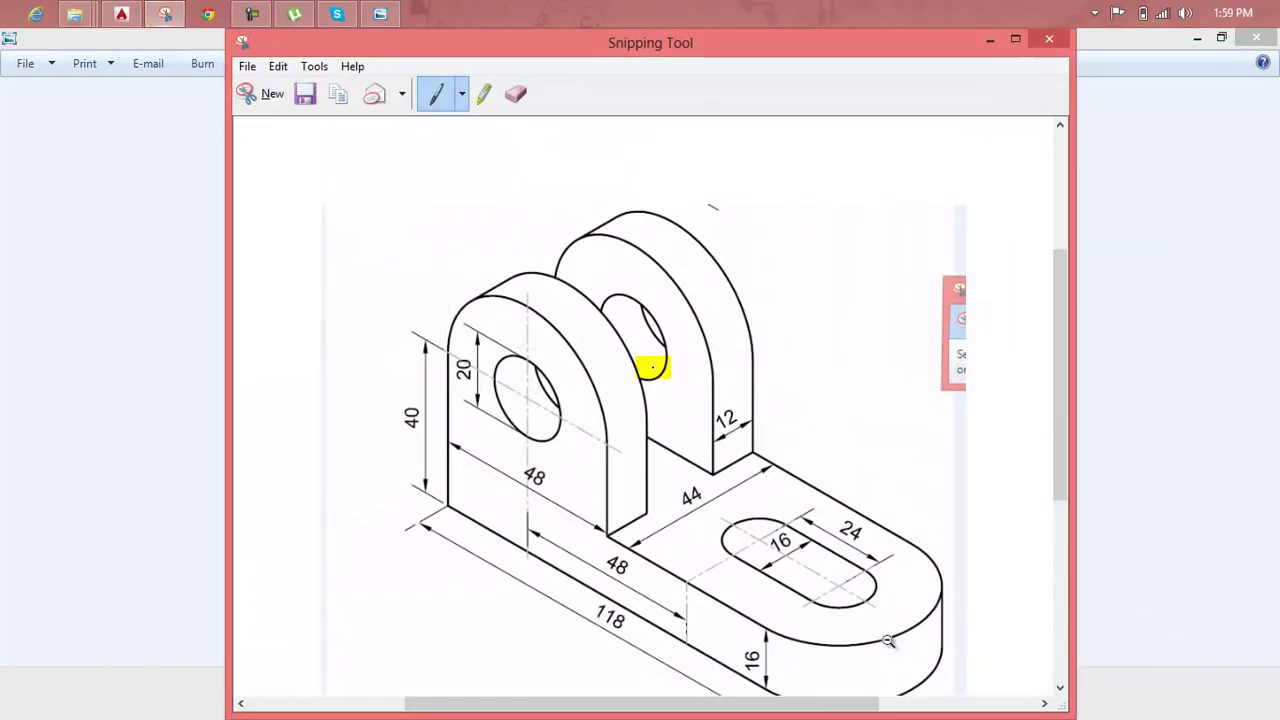
{"action": "left_click", "coordinate": [1049, 39]}
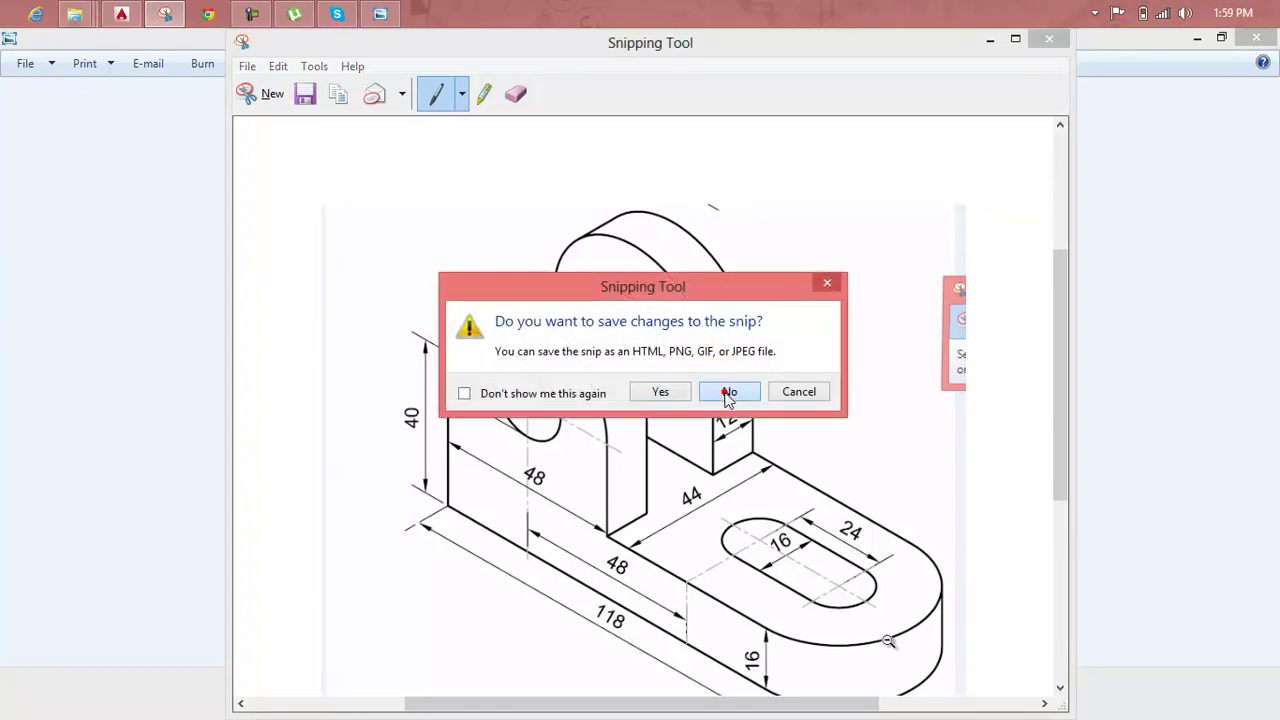
{"action": "left_click", "coordinate": [728, 394]}
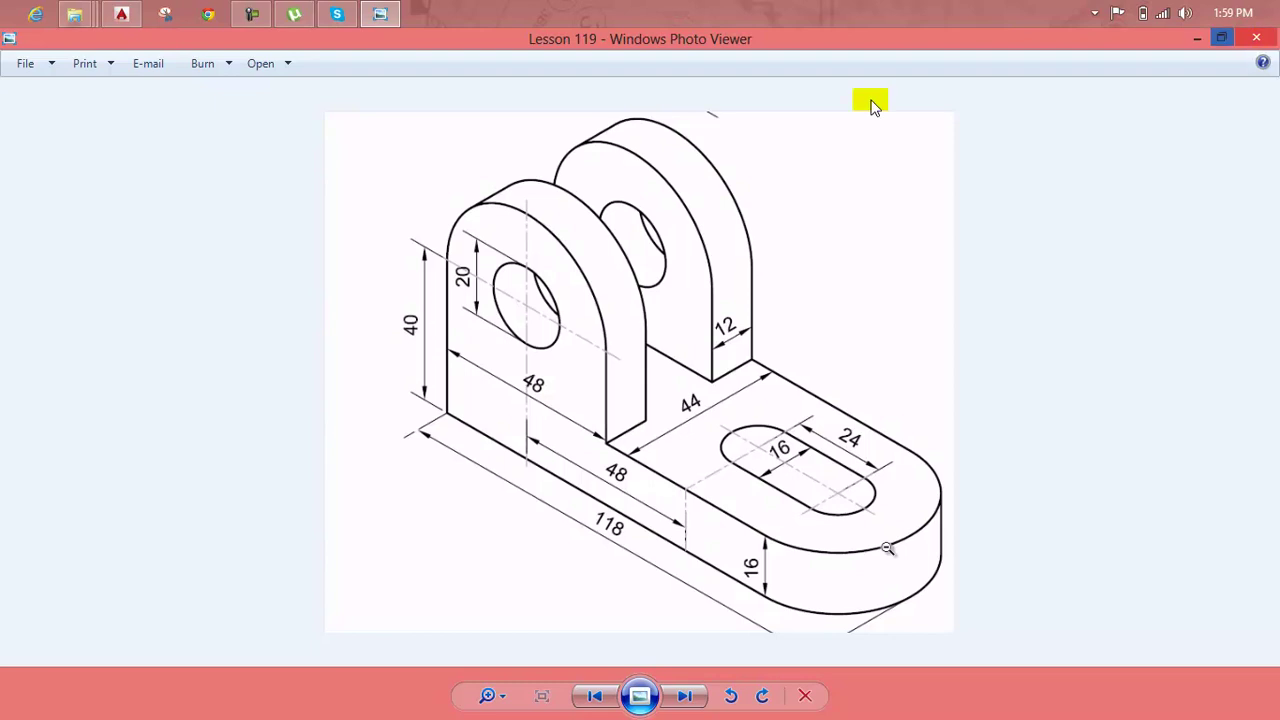
Recapture the whole drawing, cancel Save As, and close the snip without saving
{"action": "left_click", "coordinate": [165, 14]}
{"action": "left_click", "coordinate": [960, 232]}
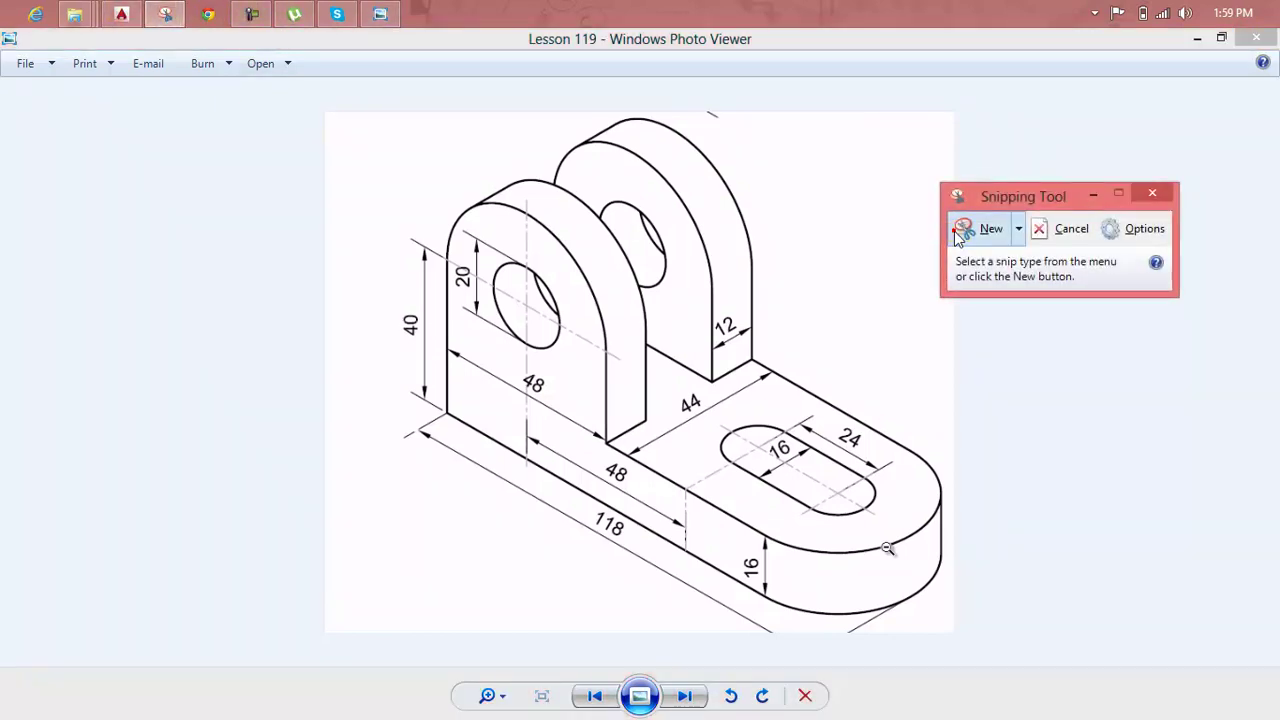
{"action": "left_click_drag", "start_coordinate": [323, 109], "coordinate": [966, 648]}
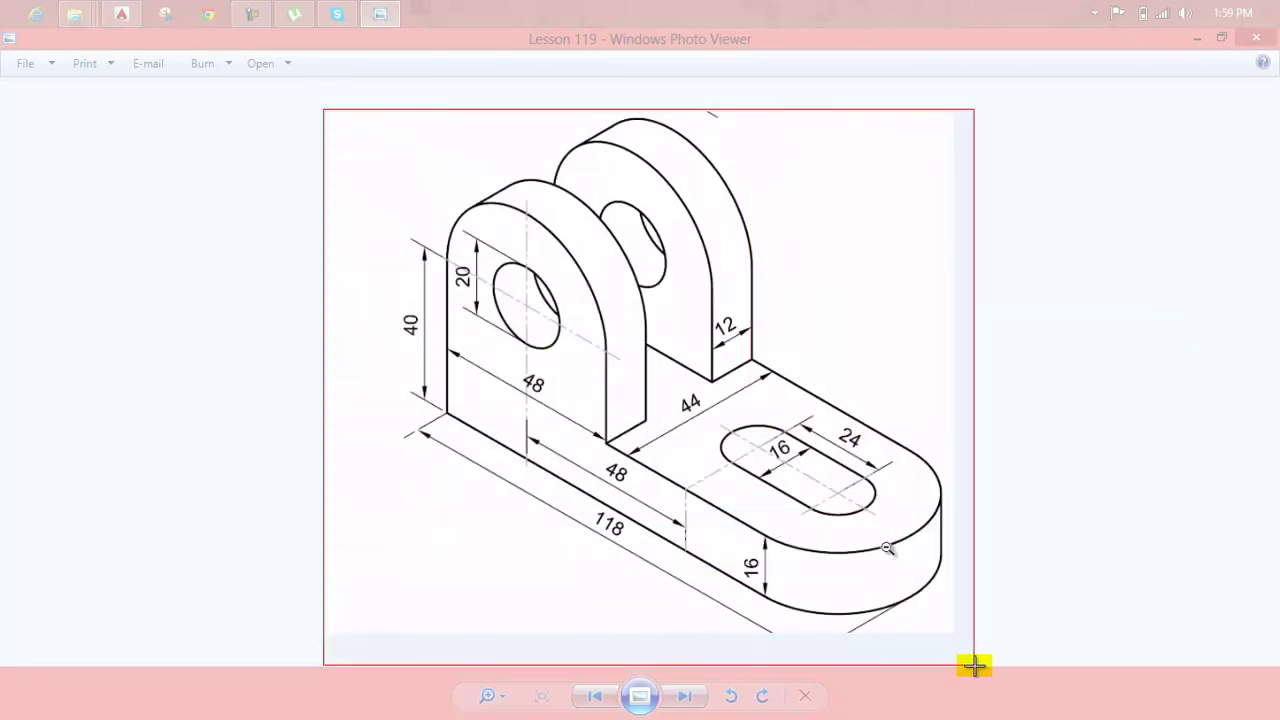
{"action": "left_click_drag", "start_coordinate": [973, 665], "coordinate": [974, 665]}
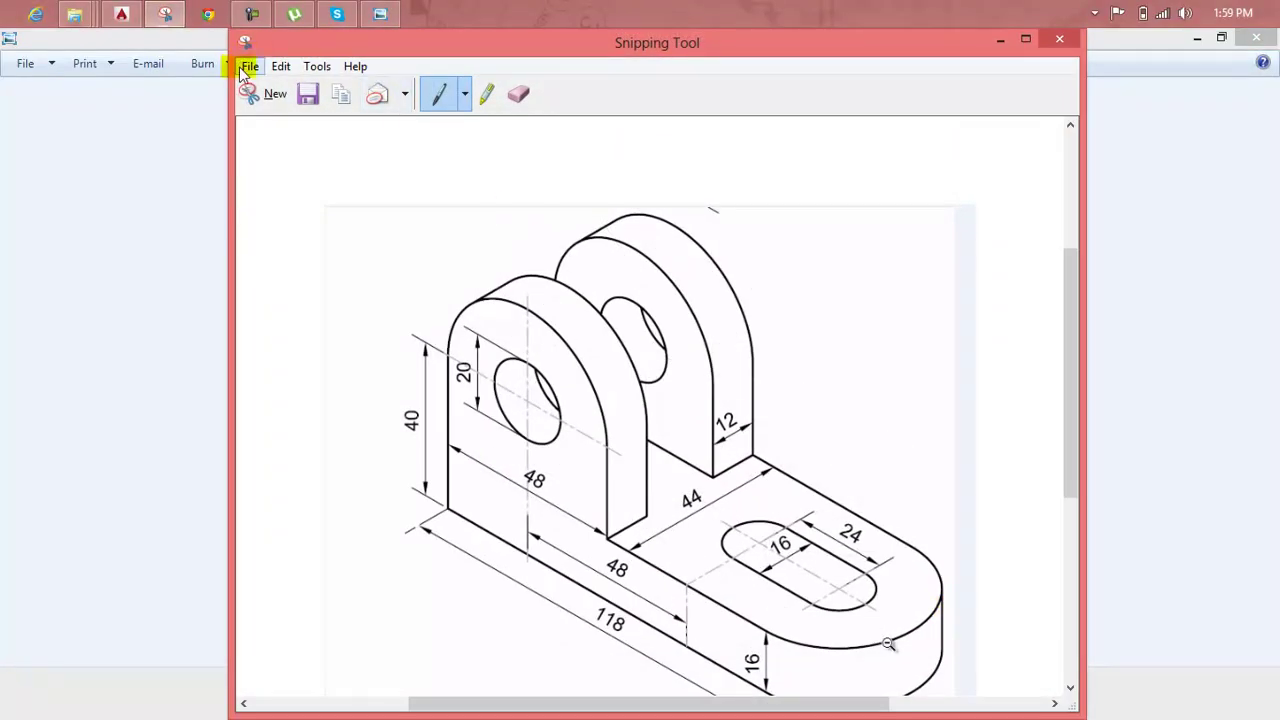
{"action": "left_click", "coordinate": [243, 67]}
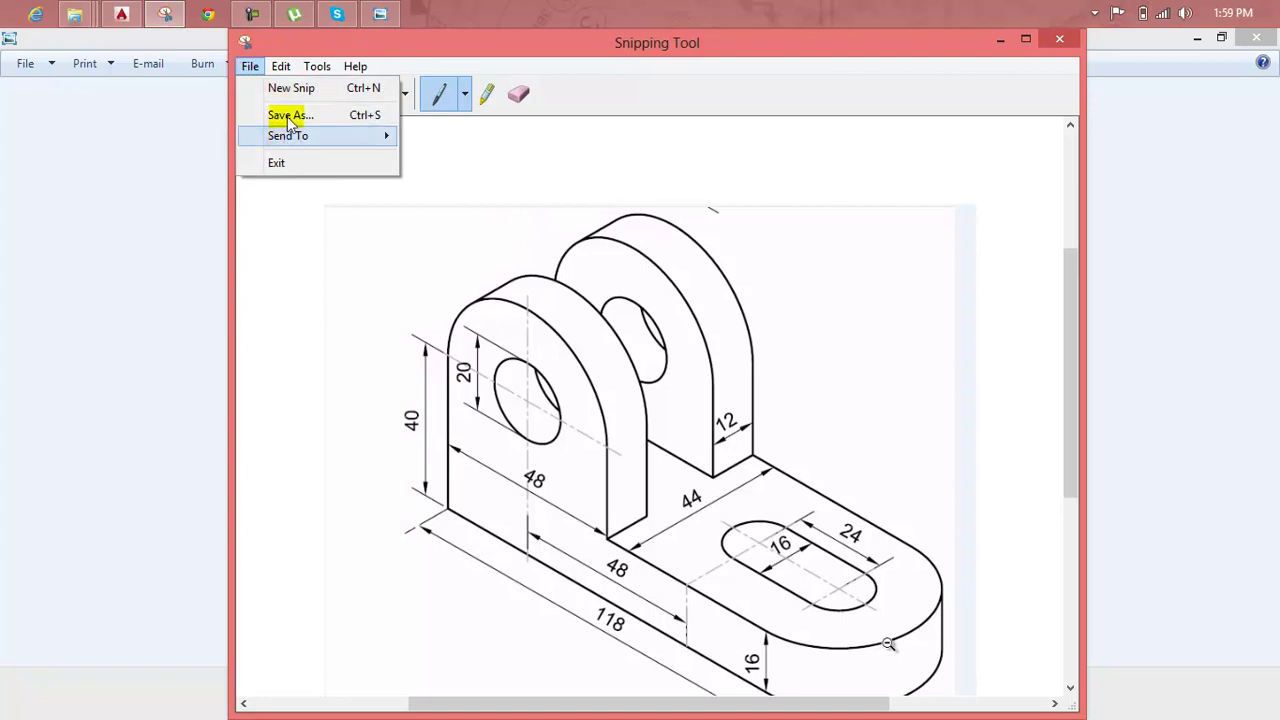
{"action": "left_click", "coordinate": [282, 115]}
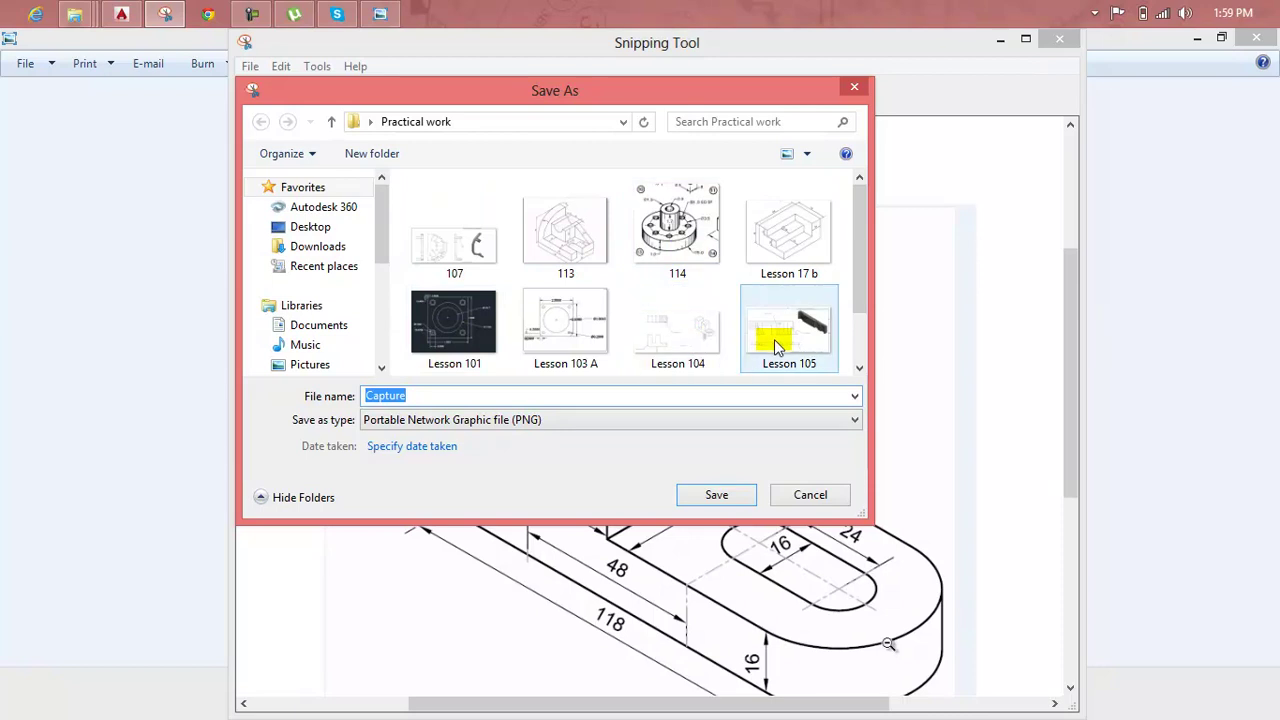
{"action": "left_click", "coordinate": [854, 91]}
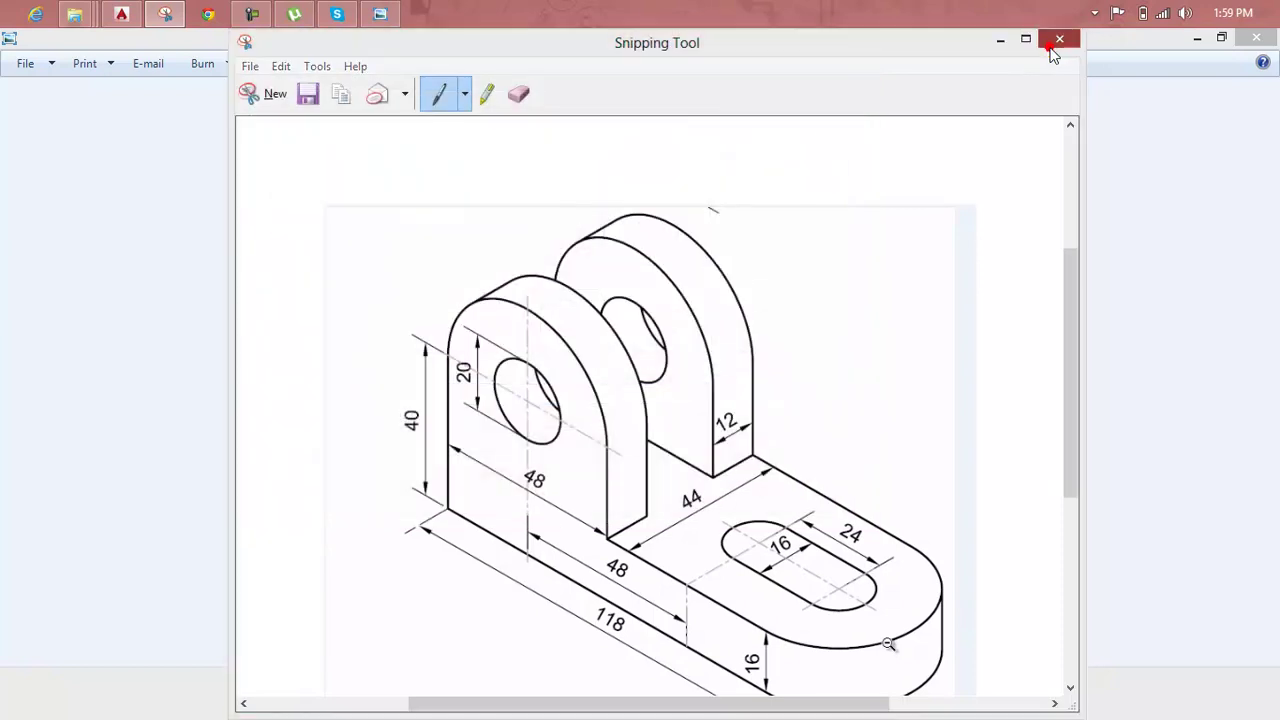
{"action": "left_click", "coordinate": [1058, 40]}
{"action": "left_click", "coordinate": [757, 393]}
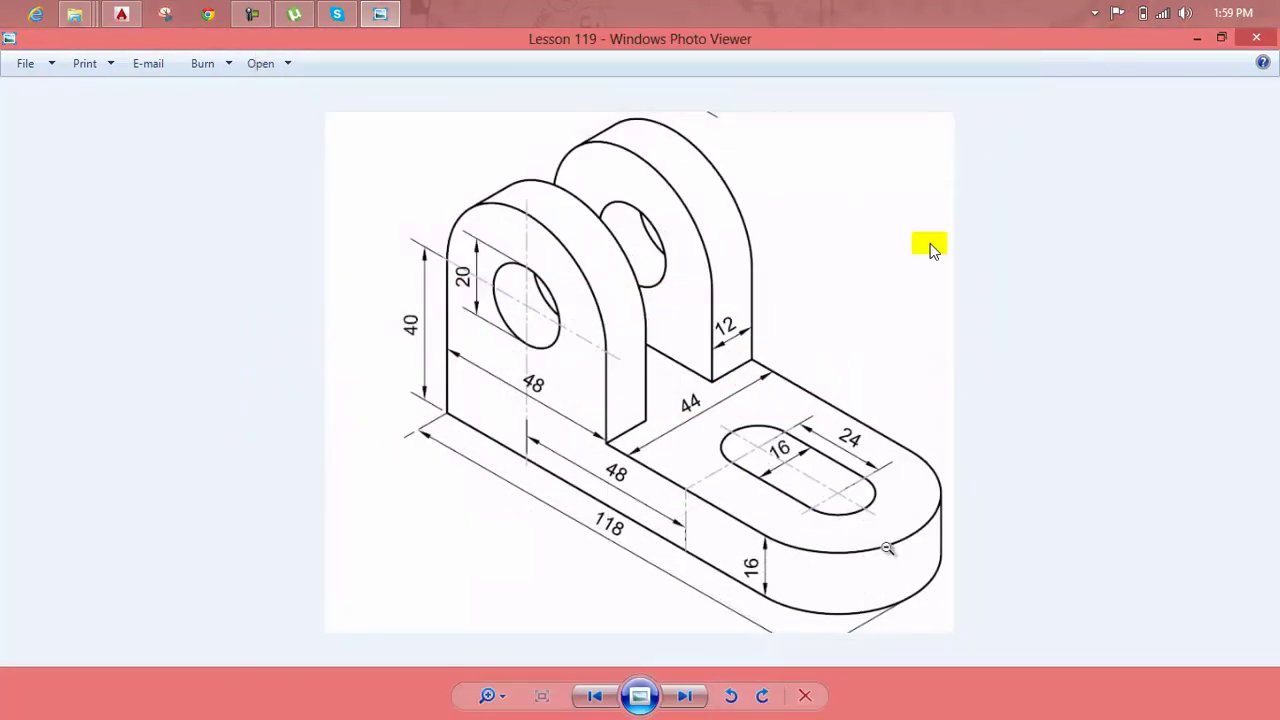
Close the reference viewer and switch the visual style to Realistic
{"action": "left_click", "coordinate": [1254, 38]}
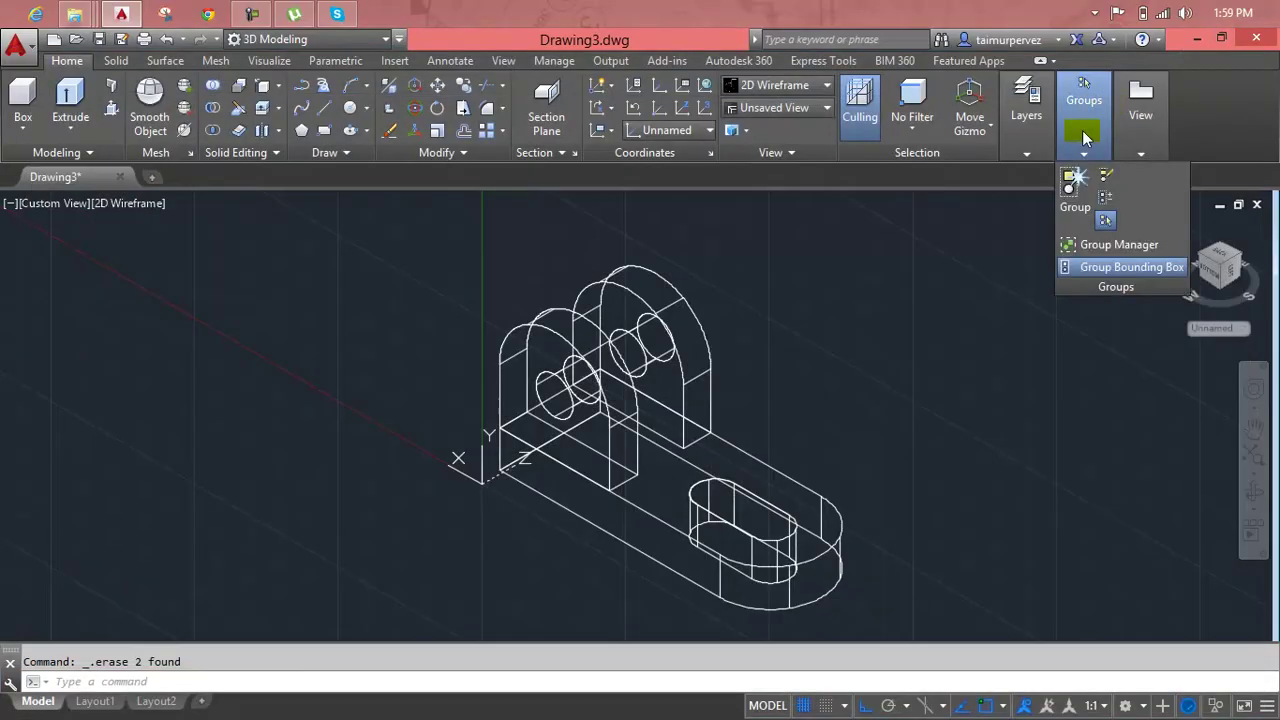
{"action": "left_click", "coordinate": [799, 111]}
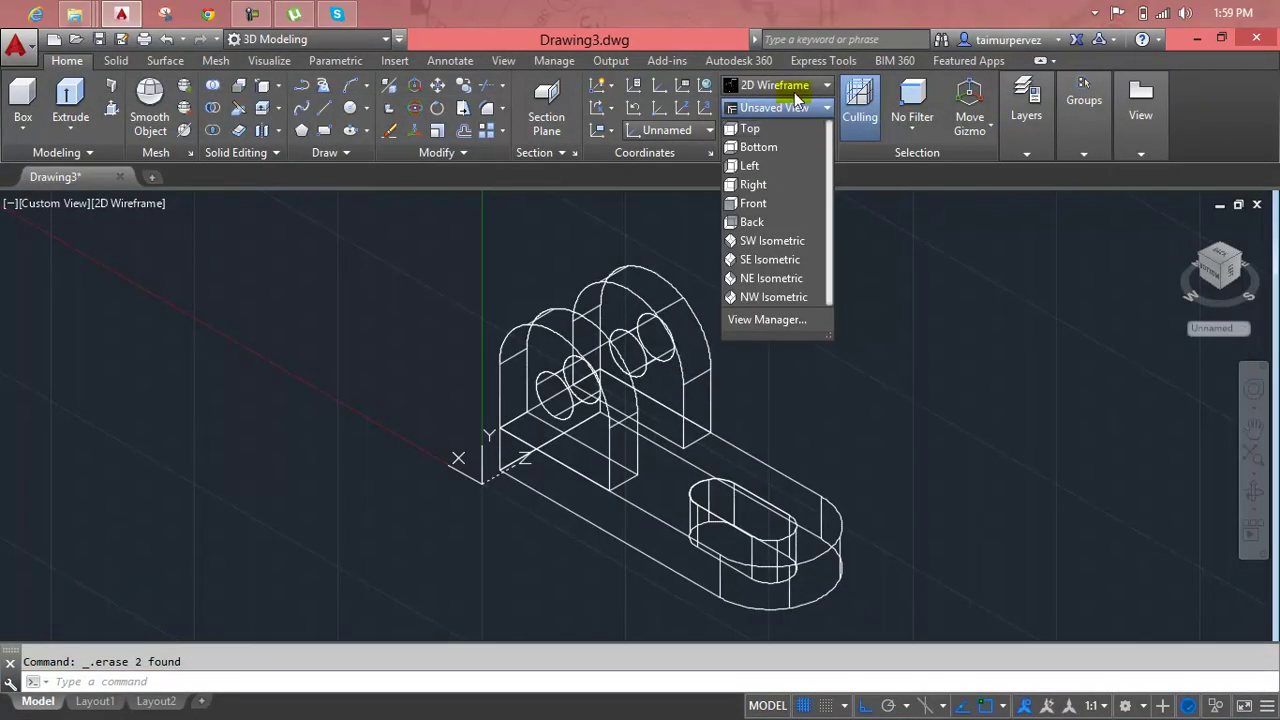
{"action": "left_click", "coordinate": [790, 85]}
{"action": "left_click", "coordinate": [998, 148]}
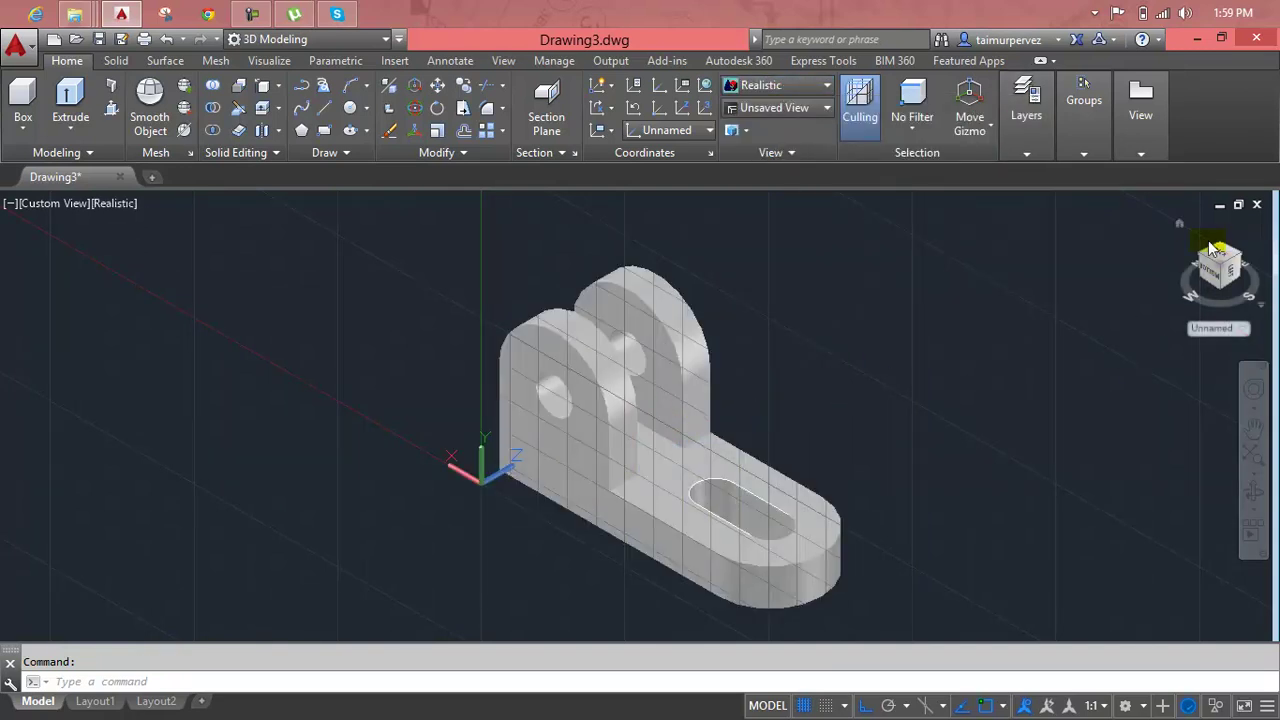
Check the bracket in Top view, return to the Home view, and re-centre it
{"action": "left_click", "coordinate": [1181, 225]}
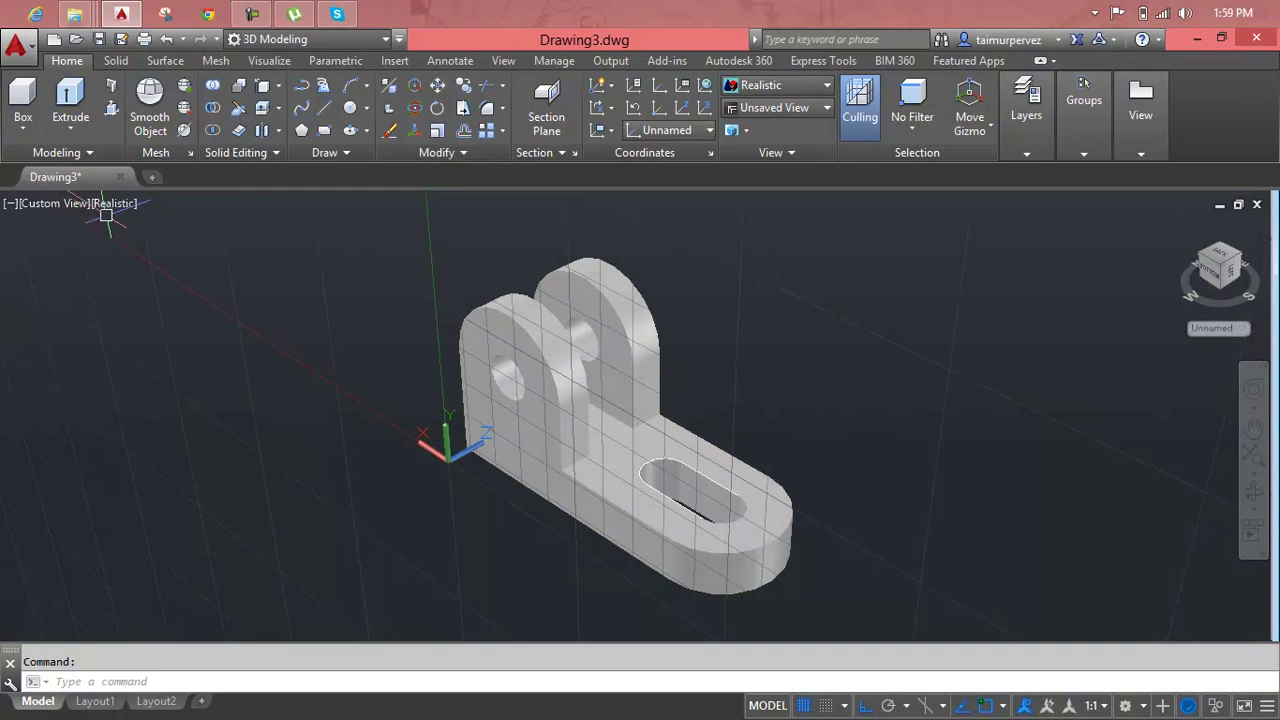
{"action": "left_click", "coordinate": [53, 208]}
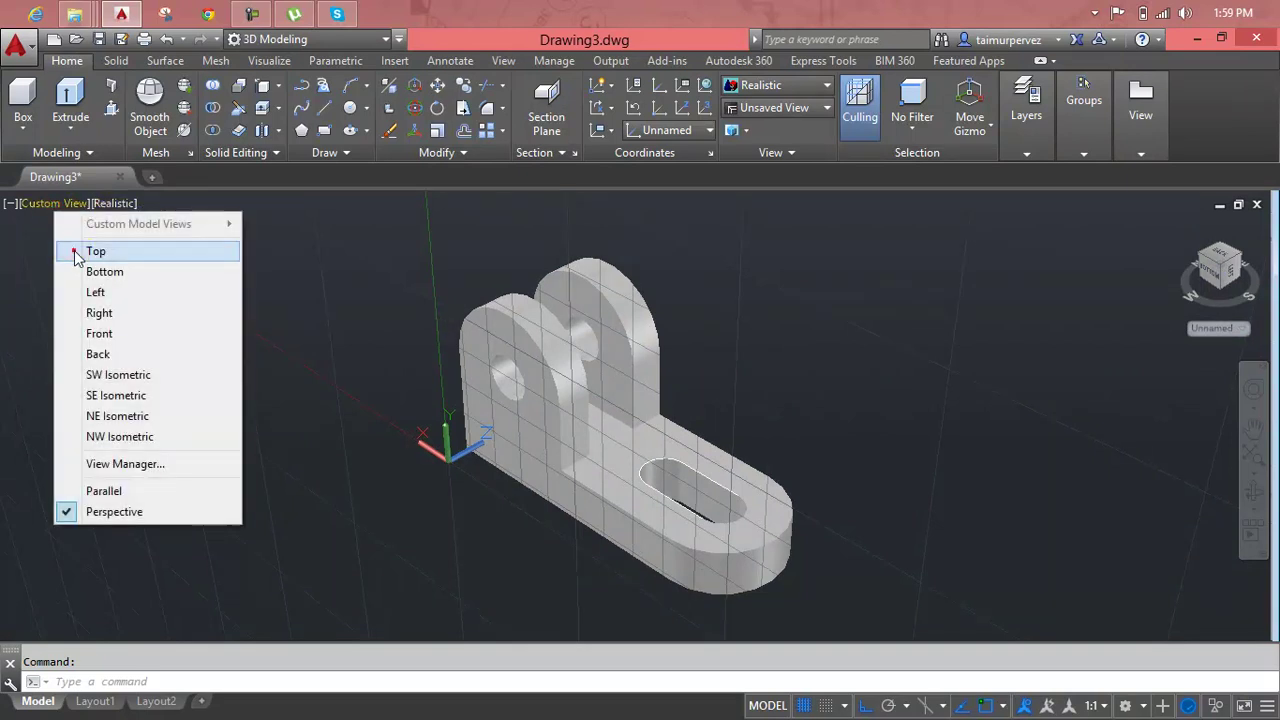
{"action": "left_click", "coordinate": [63, 249]}
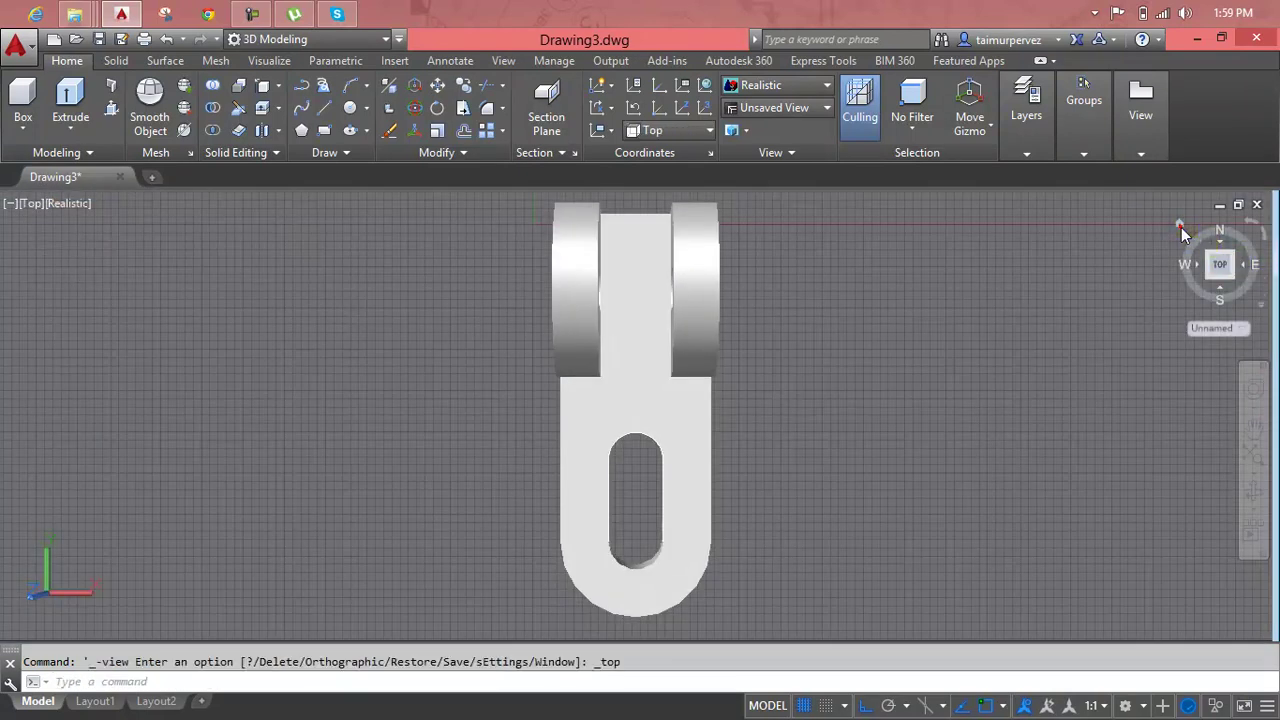
{"action": "left_click", "coordinate": [1181, 226]}
{"action": "scroll", "coordinate": [544, 445], "scroll_direction": "up", "scroll_amount": 3}
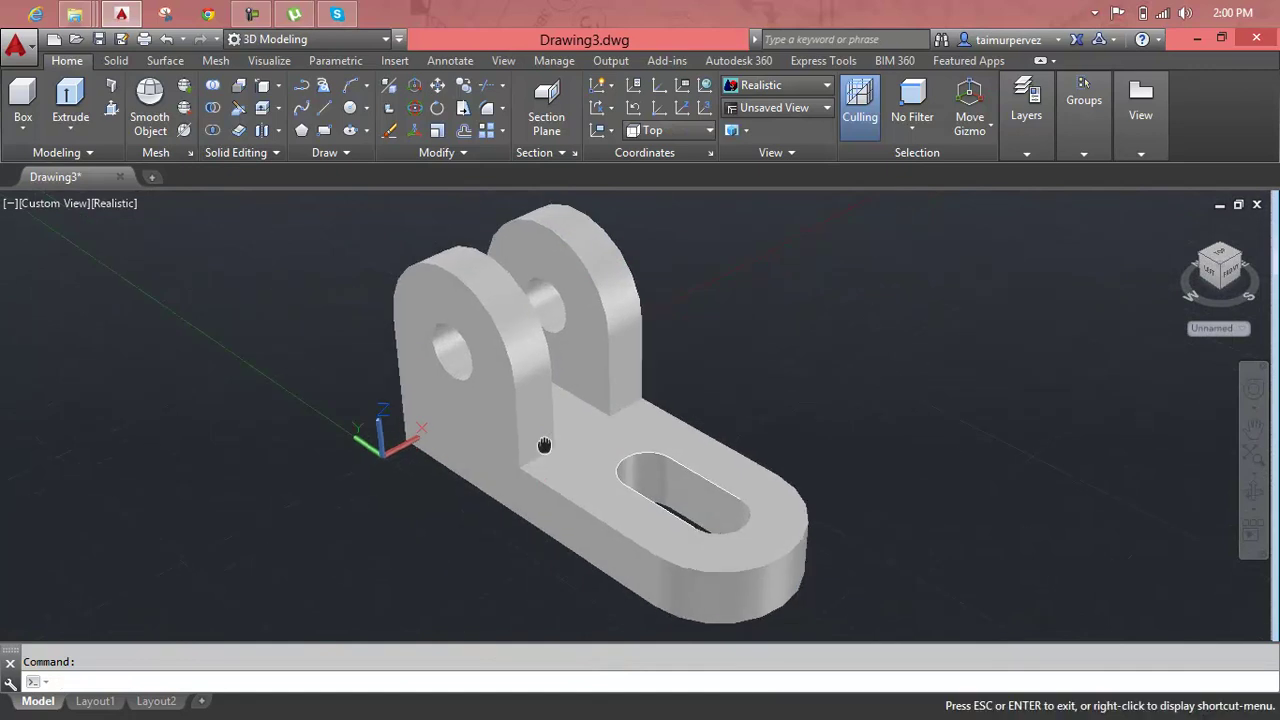
{"action": "middle_click_drag", "start_coordinate": [544, 445], "coordinate": [504, 428]}
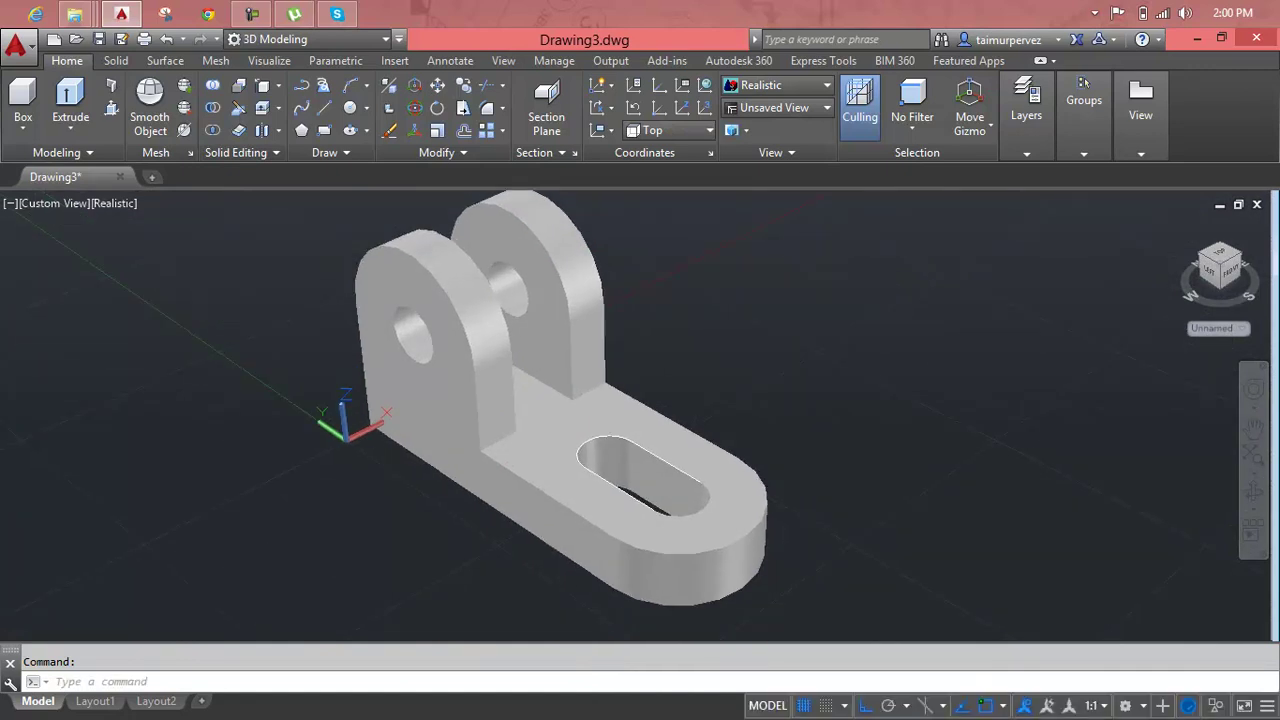